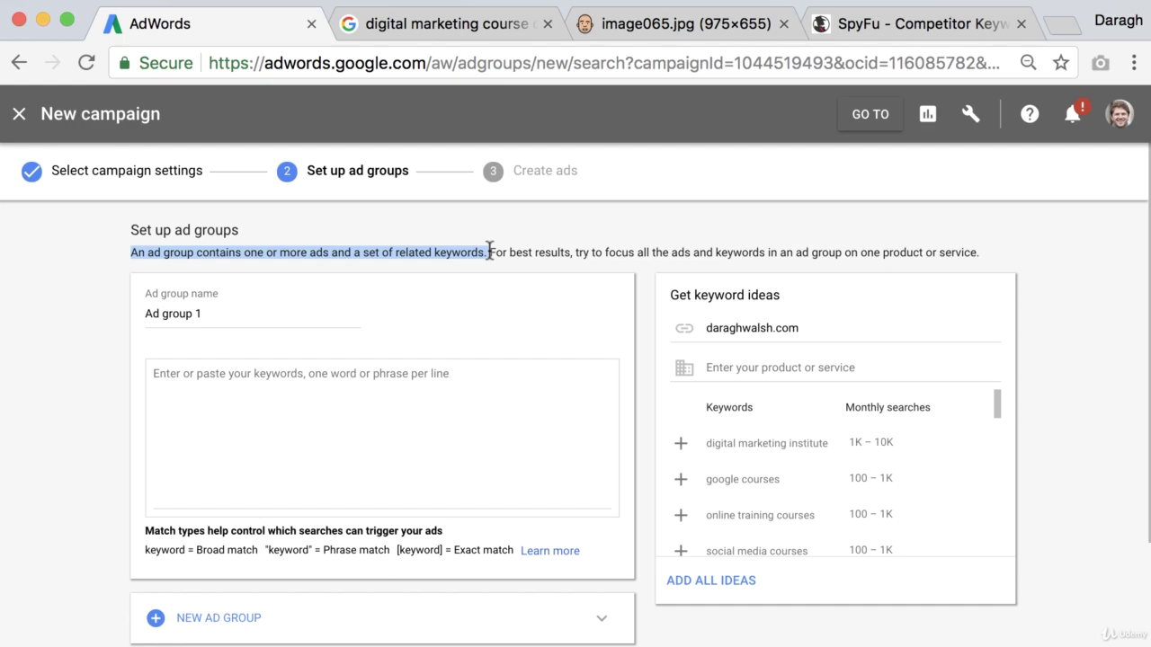
# Review the ad group description and the empty Ad group 1 keyword form.
pyautogui.moveTo(489, 249); pyautogui.dragTo(495, 251)
pyautogui.moveTo(672, 251); pyautogui.dragTo(990, 254)
pyautogui.click(999, 254)
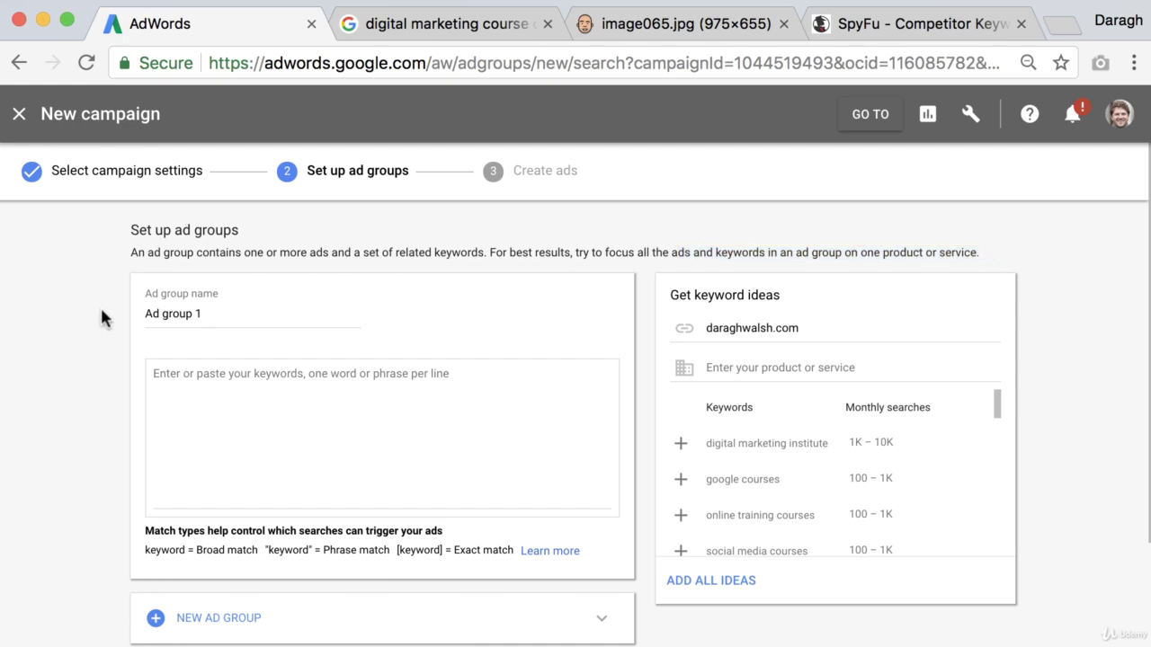
pyautogui.scroll(-1, 102, 311)
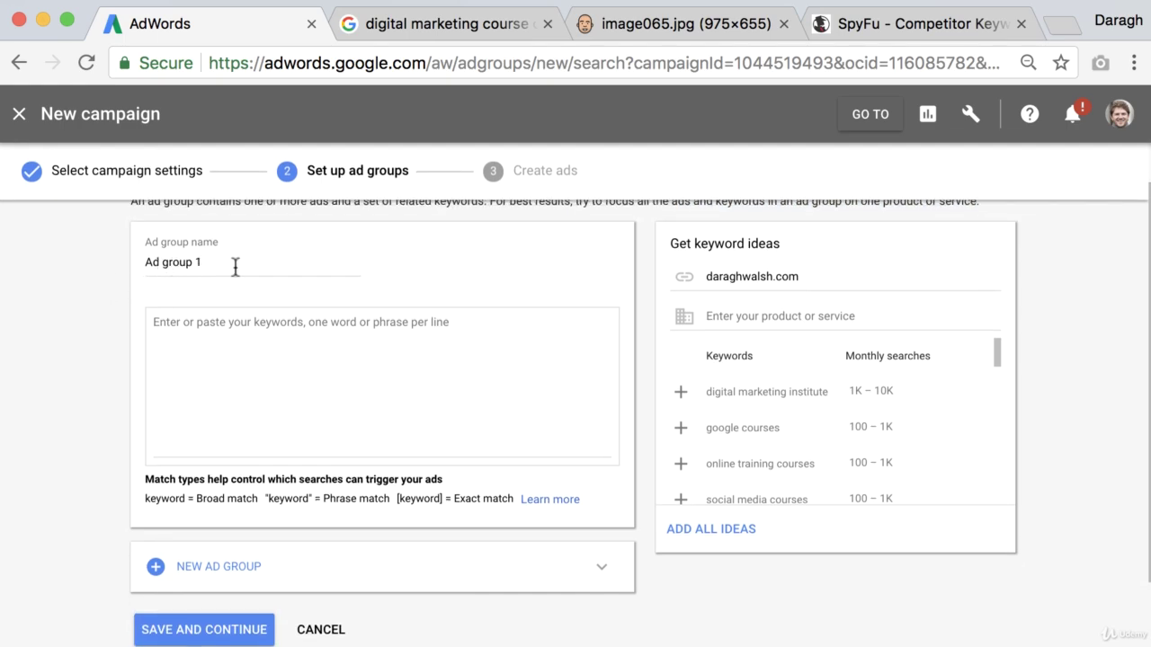
pyautogui.click(245, 330)
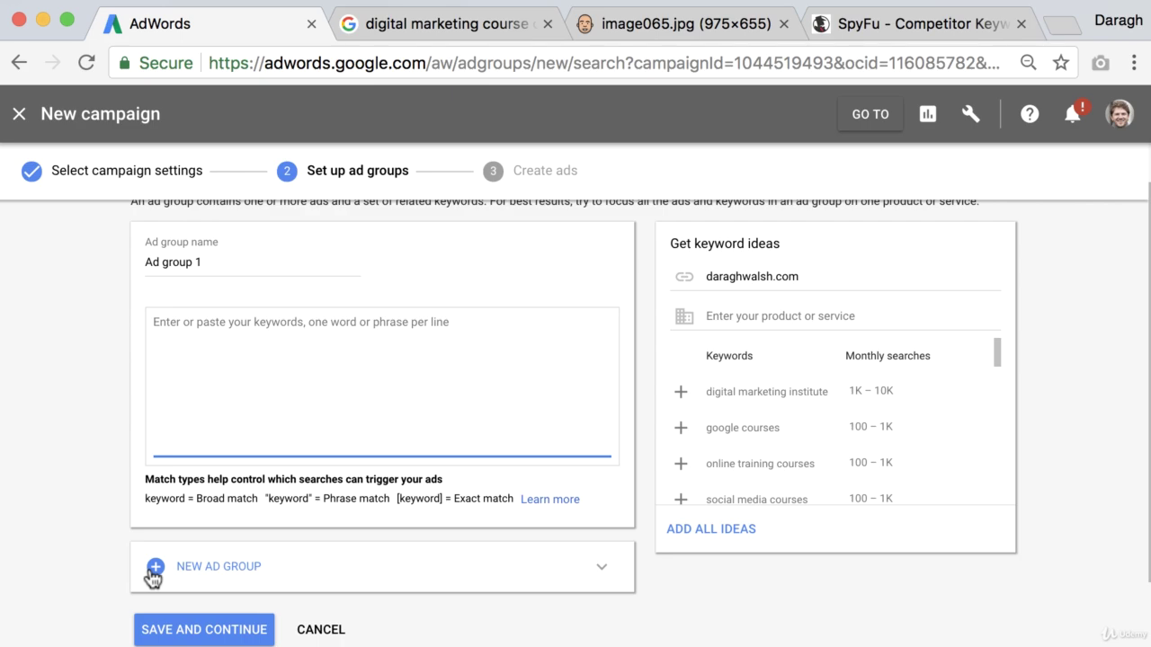
pyautogui.scroll(1, 81, 520)
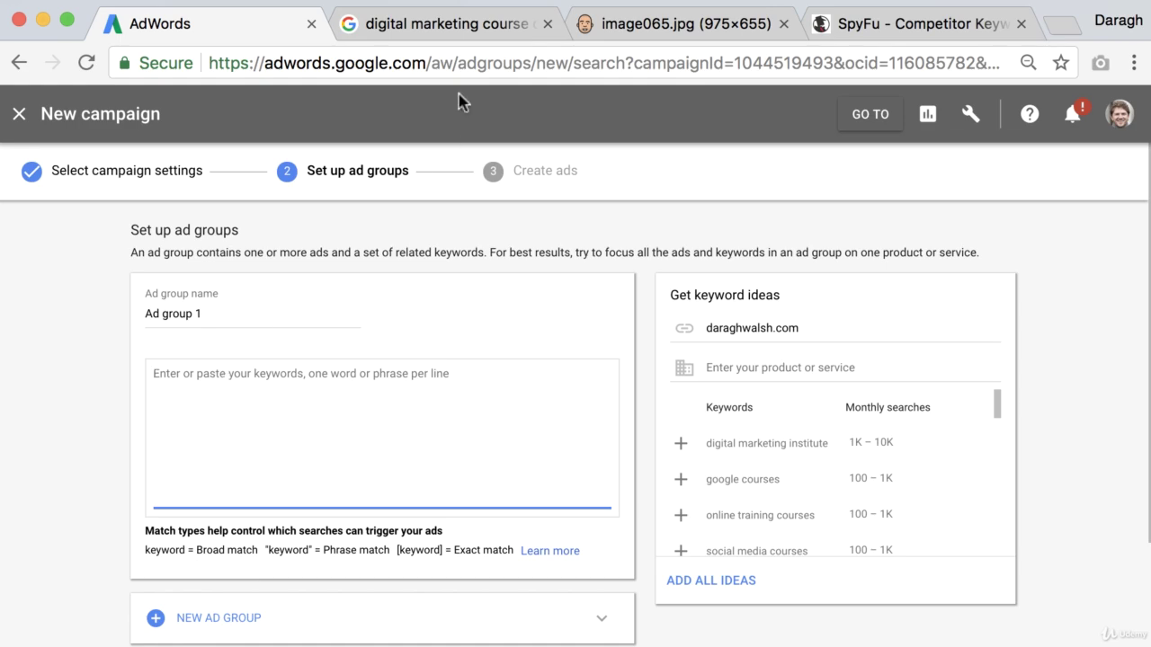
# Examine the Google search query "digital marketing course online" and its ads, and return to the AdWords ad group form.
pyautogui.click(479, 29)
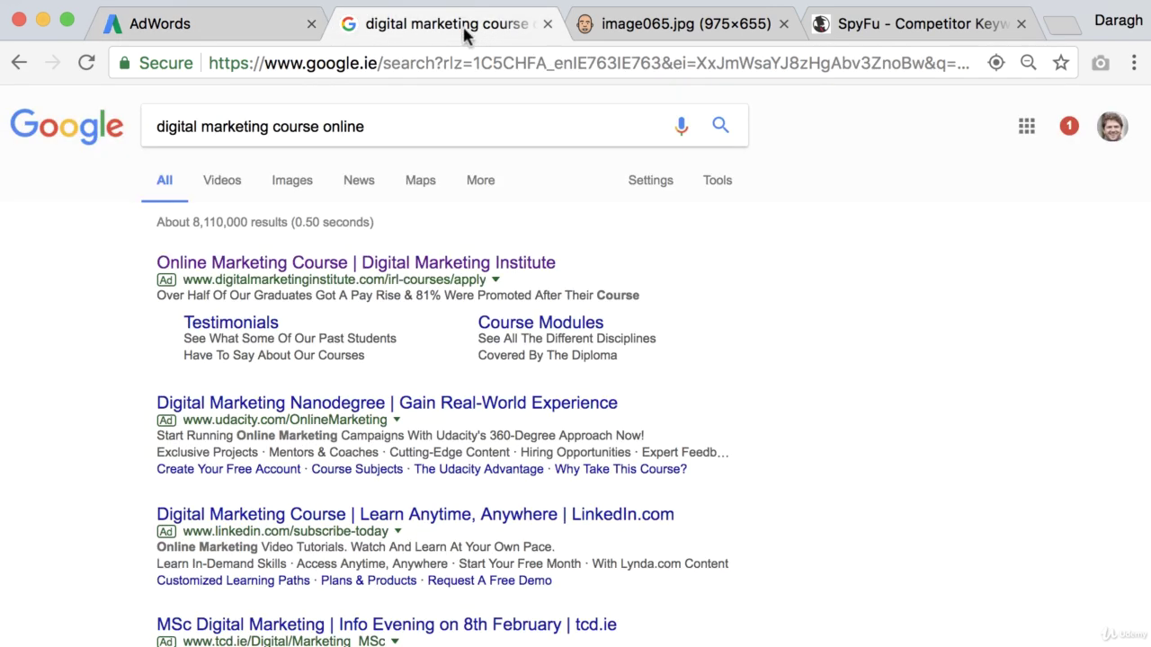
pyautogui.moveTo(158, 127); pyautogui.dragTo(419, 120)
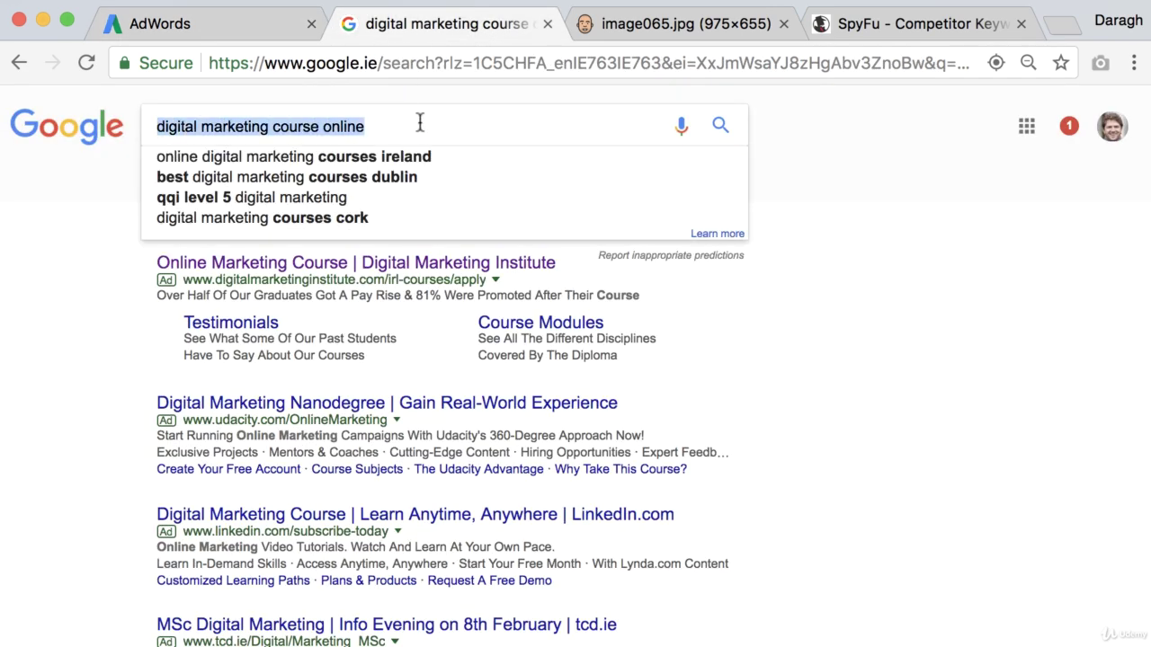
pyautogui.click(836, 228)
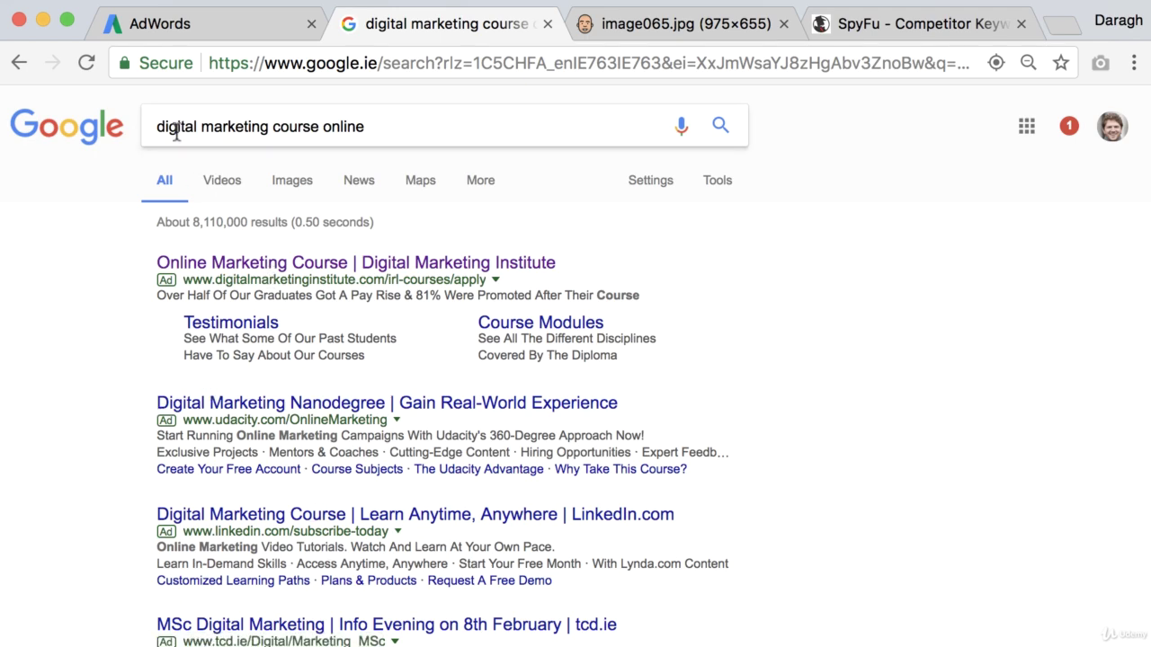
pyautogui.moveTo(155, 126); pyautogui.dragTo(378, 131)
pyautogui.click(64, 297)
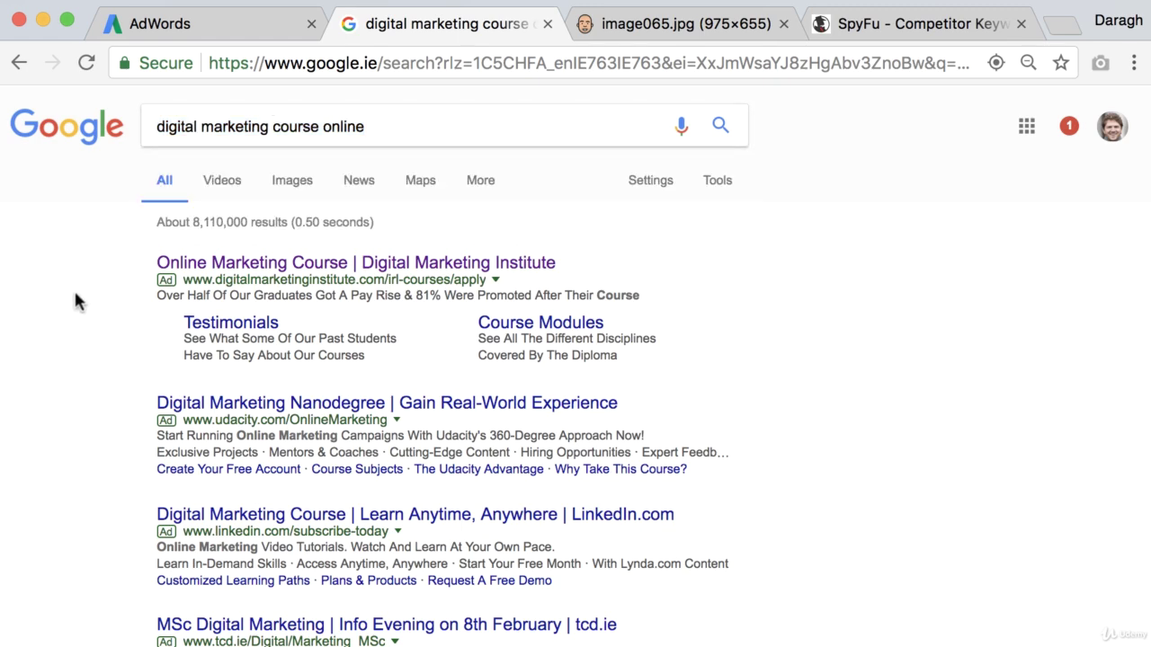
pyautogui.click(249, 34)
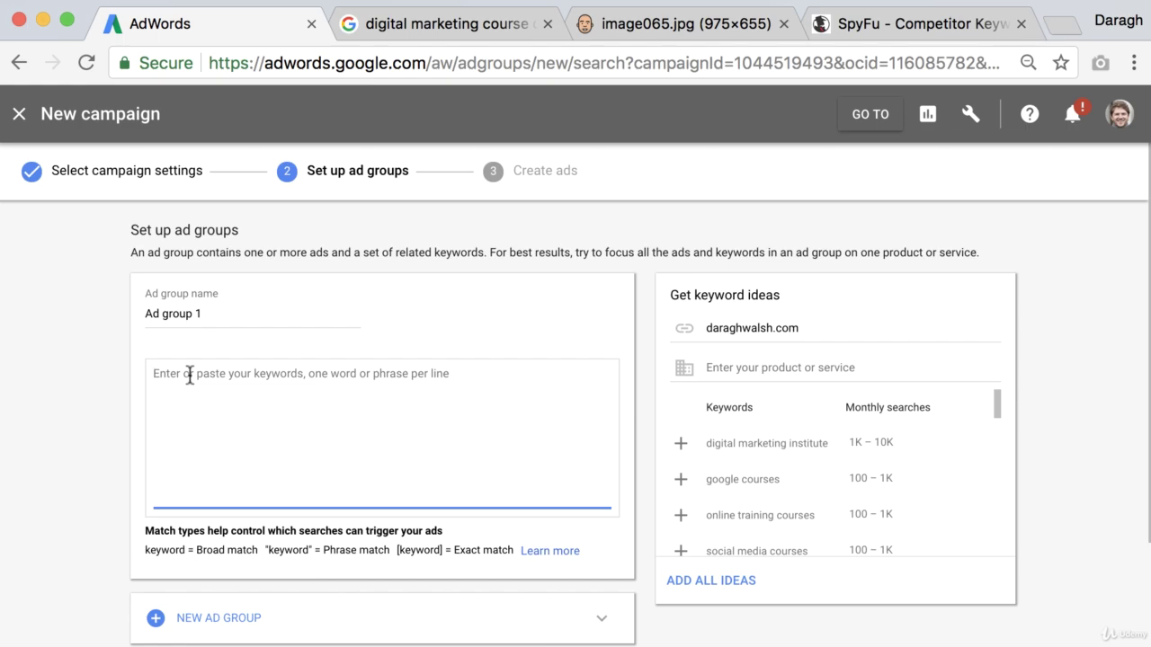
# Copy the Google query "digital marketing course online" into the keyword list of Ad group 1 in AdWords.
pyautogui.click(454, 24)
pyautogui.moveTo(155, 126); pyautogui.dragTo(365, 127)
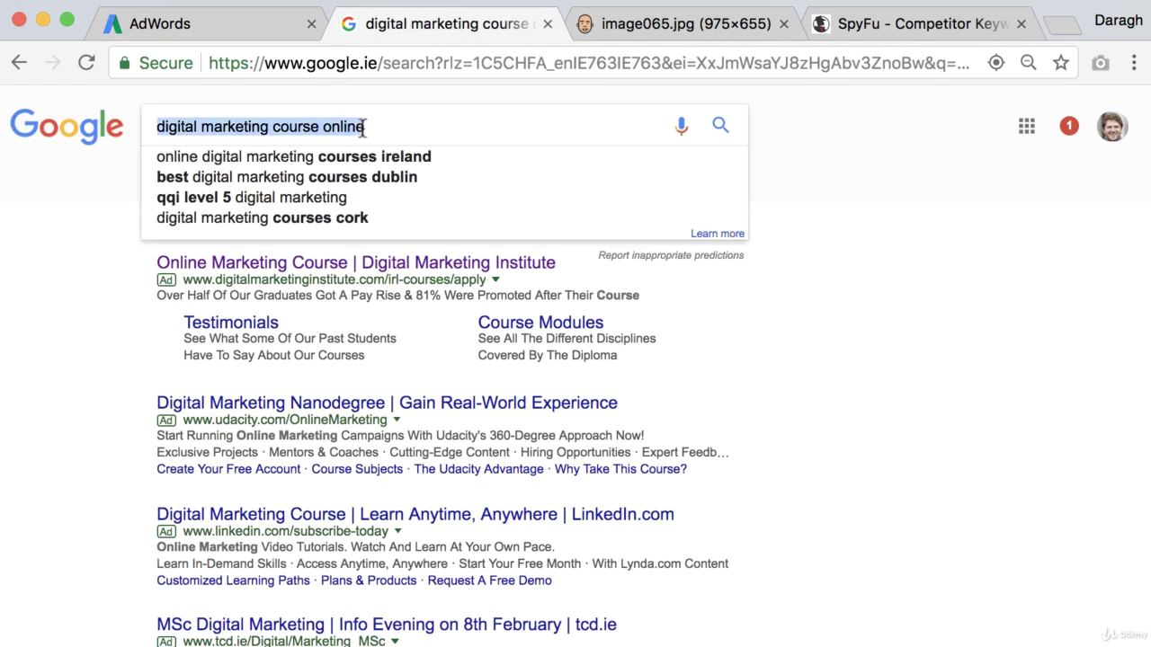
pyautogui.click(755, 218)
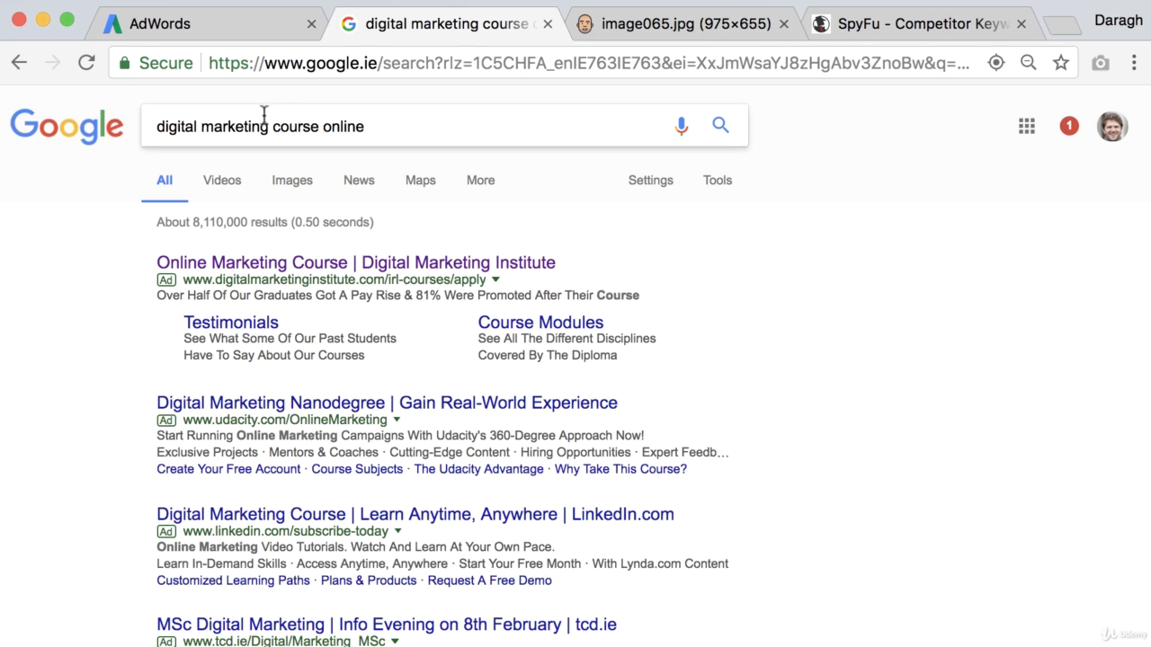
pyautogui.tripleClick(358, 126)
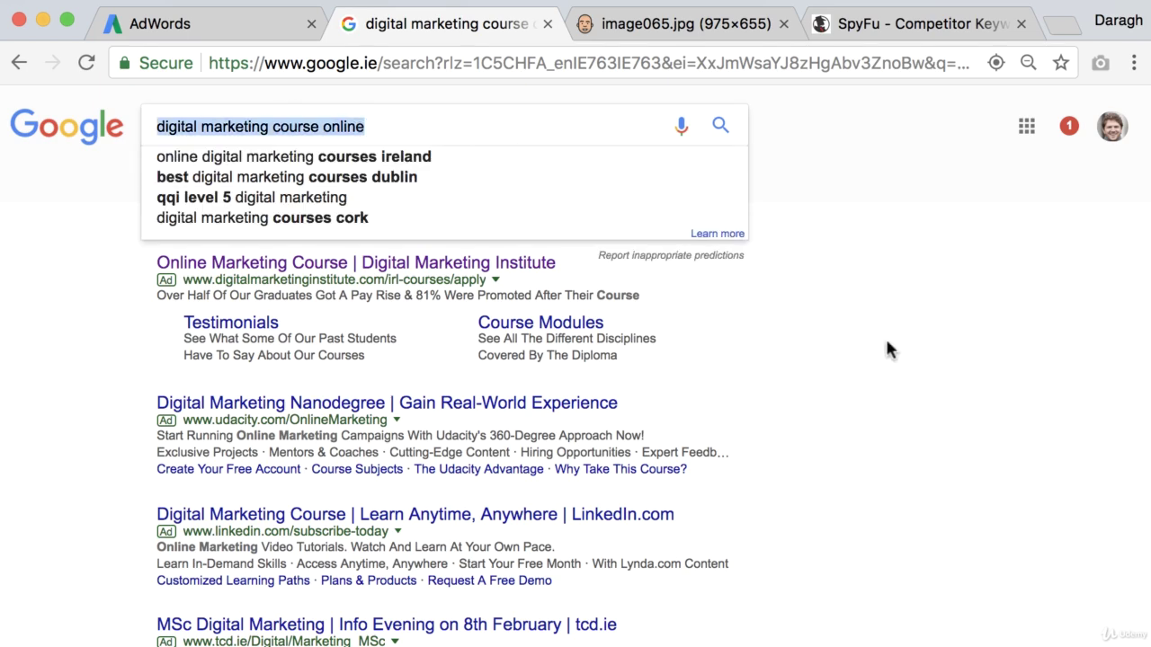
pyautogui.click(921, 393)
pyautogui.moveTo(408, 126); pyautogui.dragTo(156, 130)
pyautogui.press('super+c')
pyautogui.click(249, 25)
pyautogui.press('super+v')
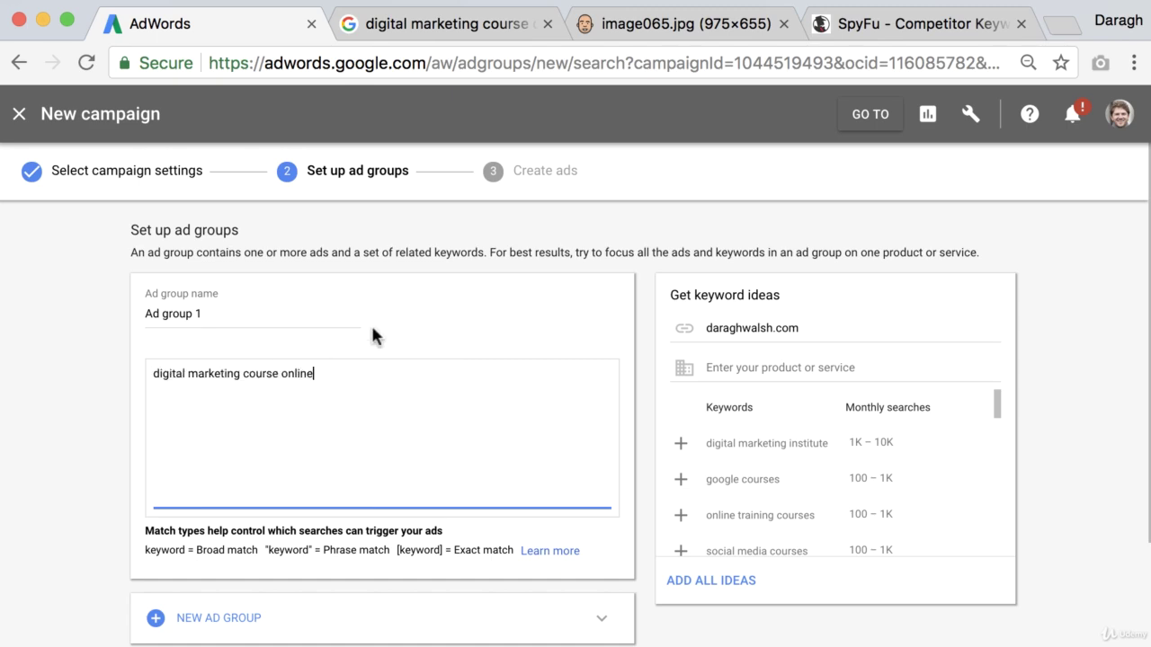
# Search Google for "what is digital marketing".
pyautogui.click(360, 24)
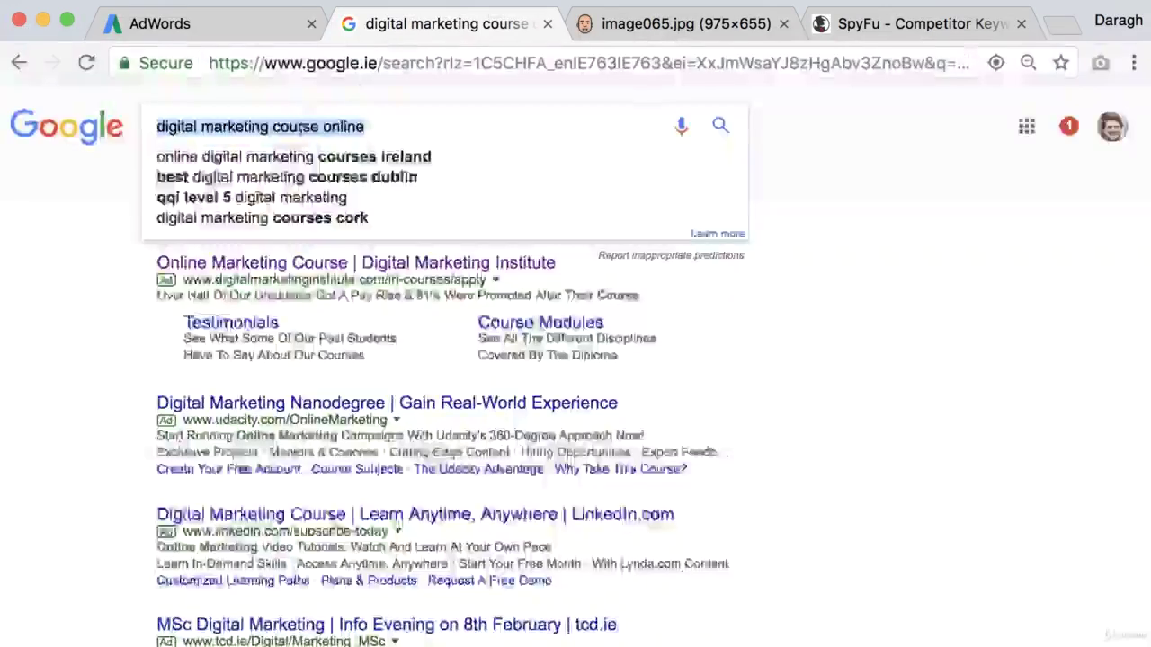
pyautogui.write('what is')
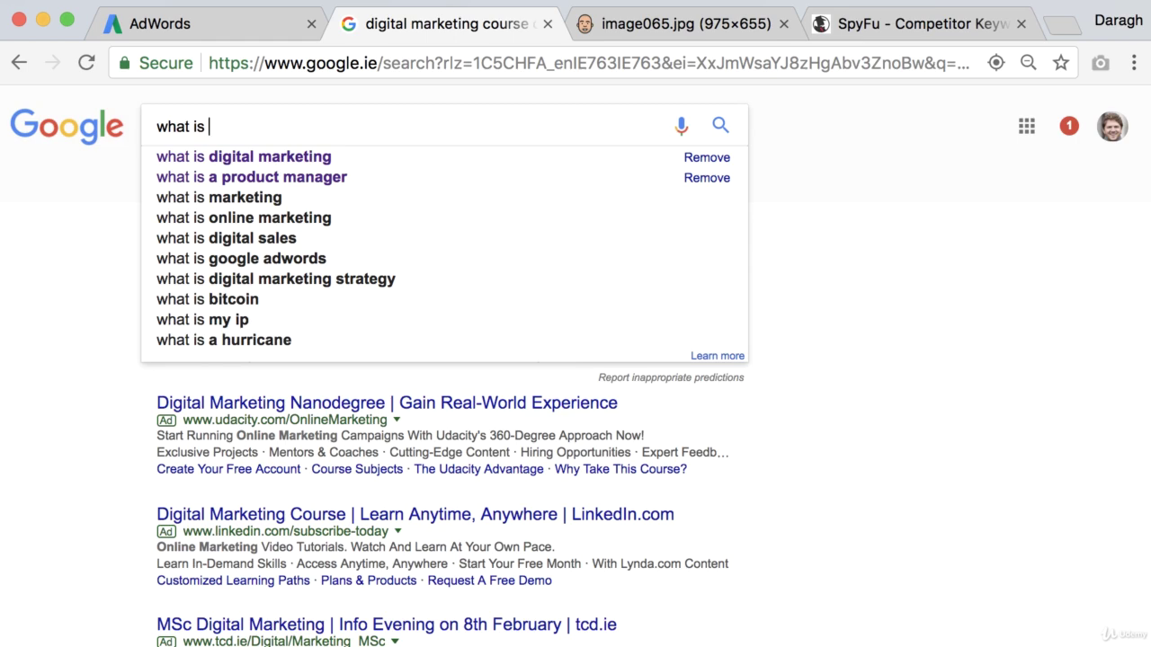
pyautogui.click(300, 156)
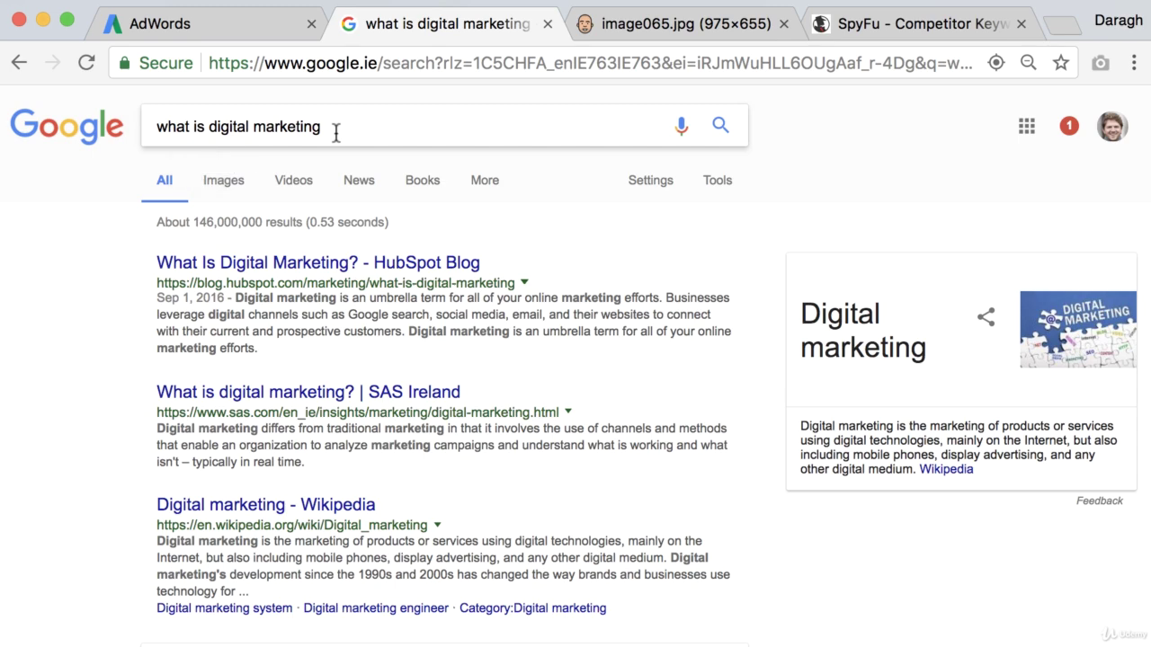
# Compare the ad group keyword "digital marketing course online" in AdWords with the informational Google query "what is digital marketing".
pyautogui.click(252, 27)
pyautogui.moveTo(332, 377); pyautogui.dragTo(149, 381)
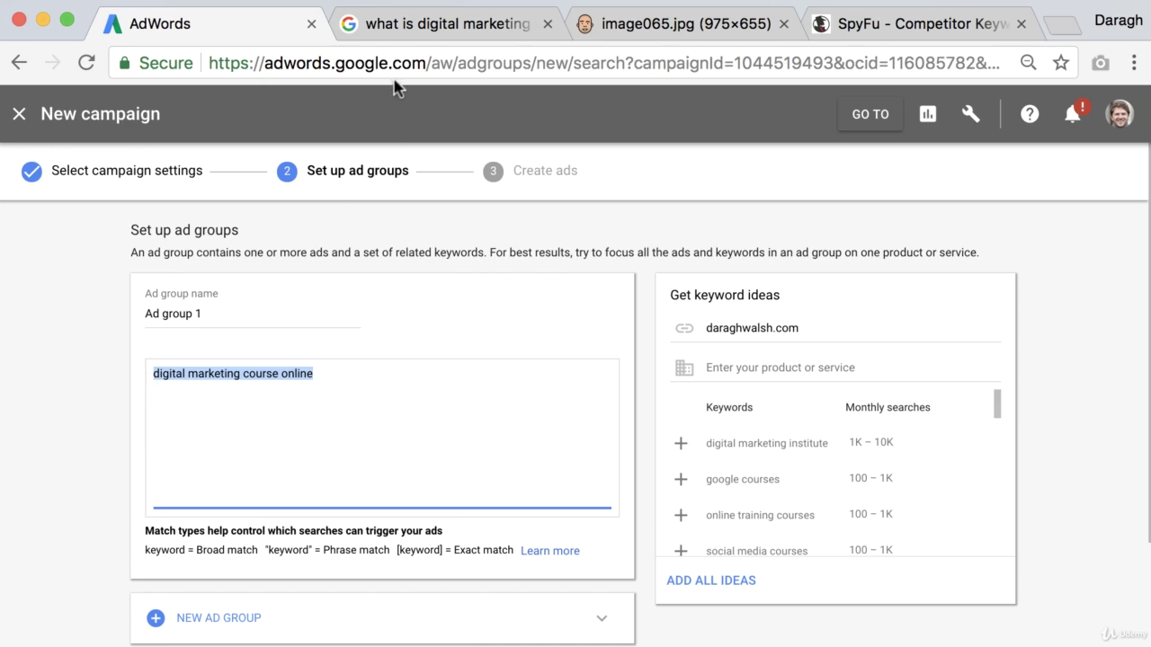
pyautogui.click(410, 27)
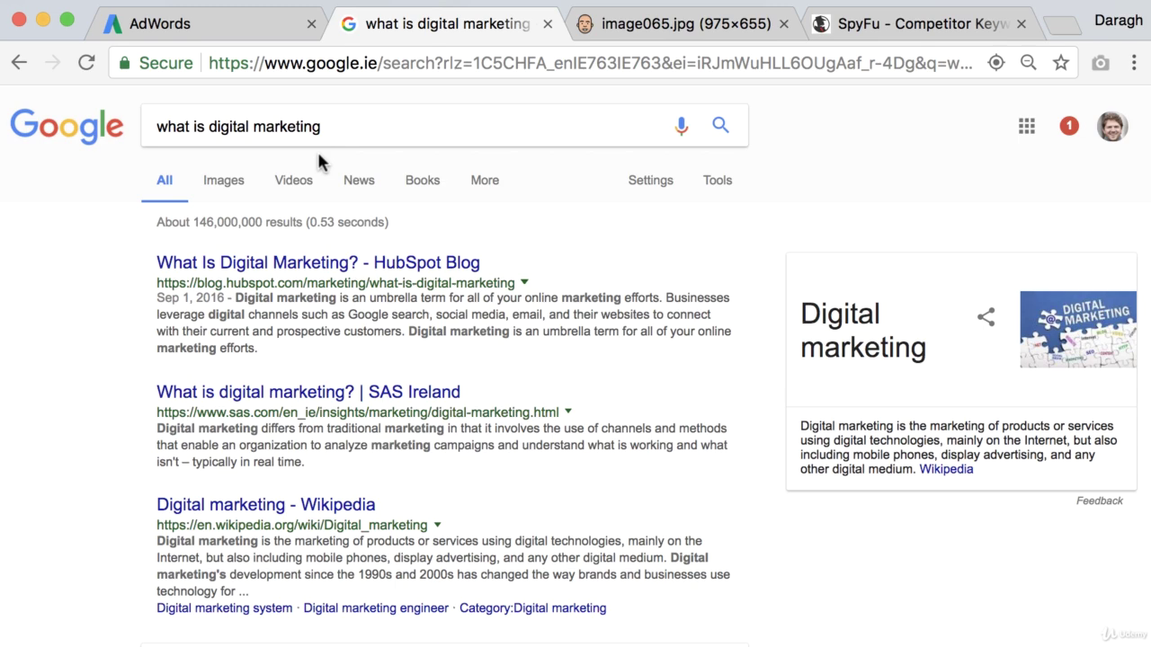
pyautogui.moveTo(322, 127); pyautogui.dragTo(72, 133)
pyautogui.click(108, 320)
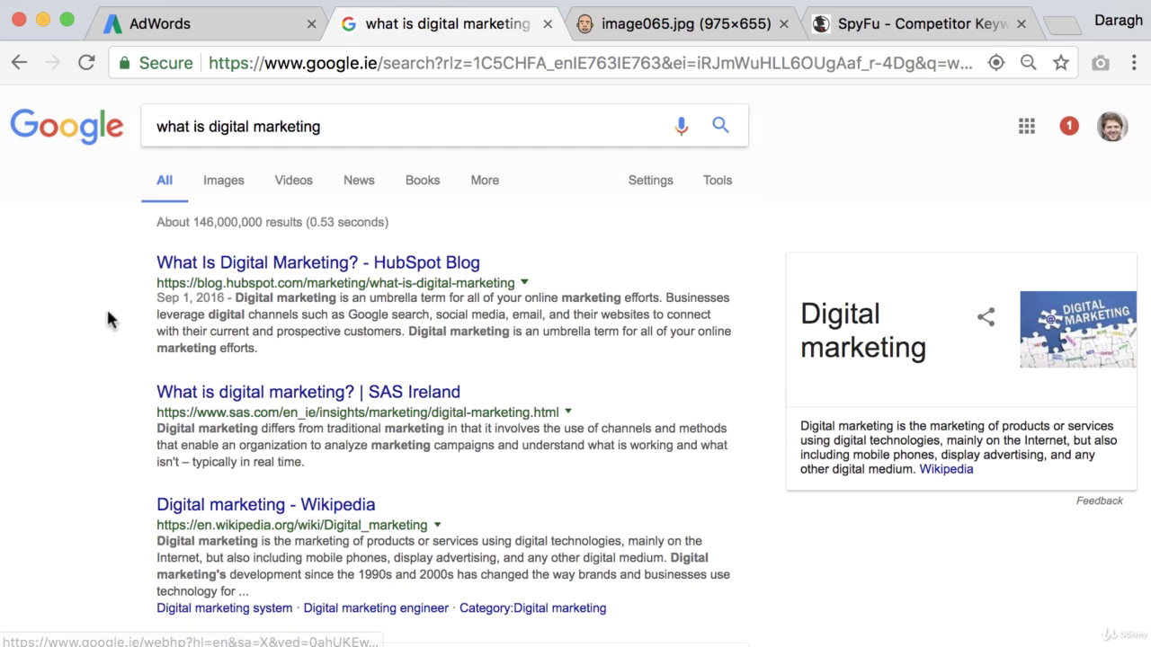
pyautogui.click(241, 29)
pyautogui.moveTo(320, 374); pyautogui.dragTo(141, 376)
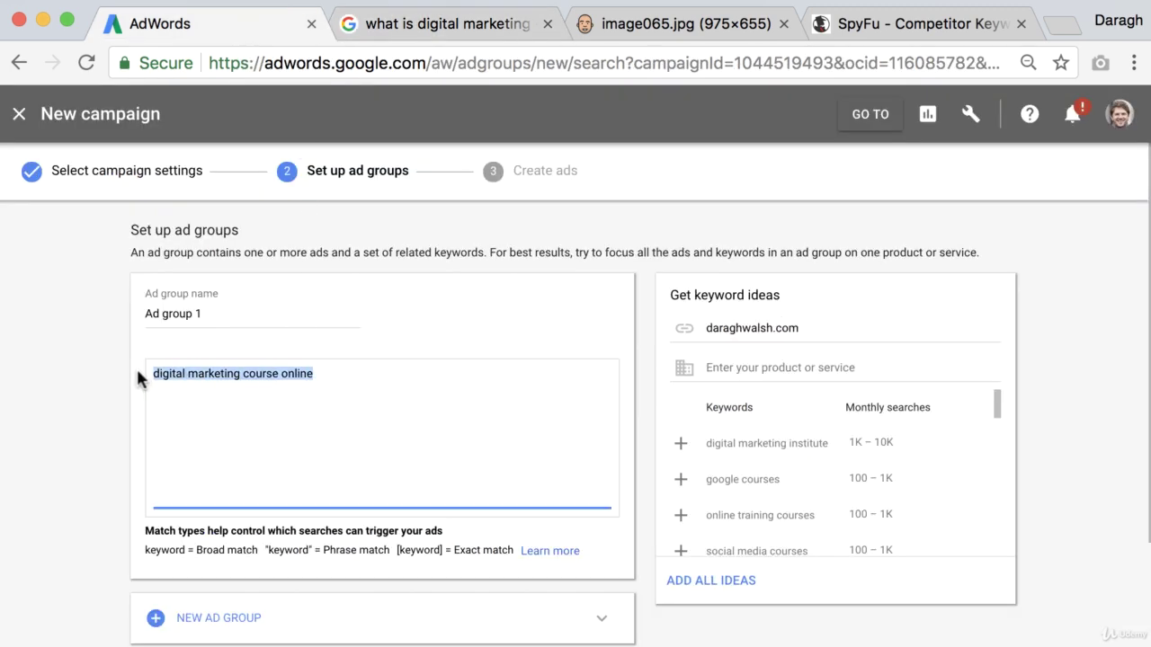
pyautogui.click(236, 389)
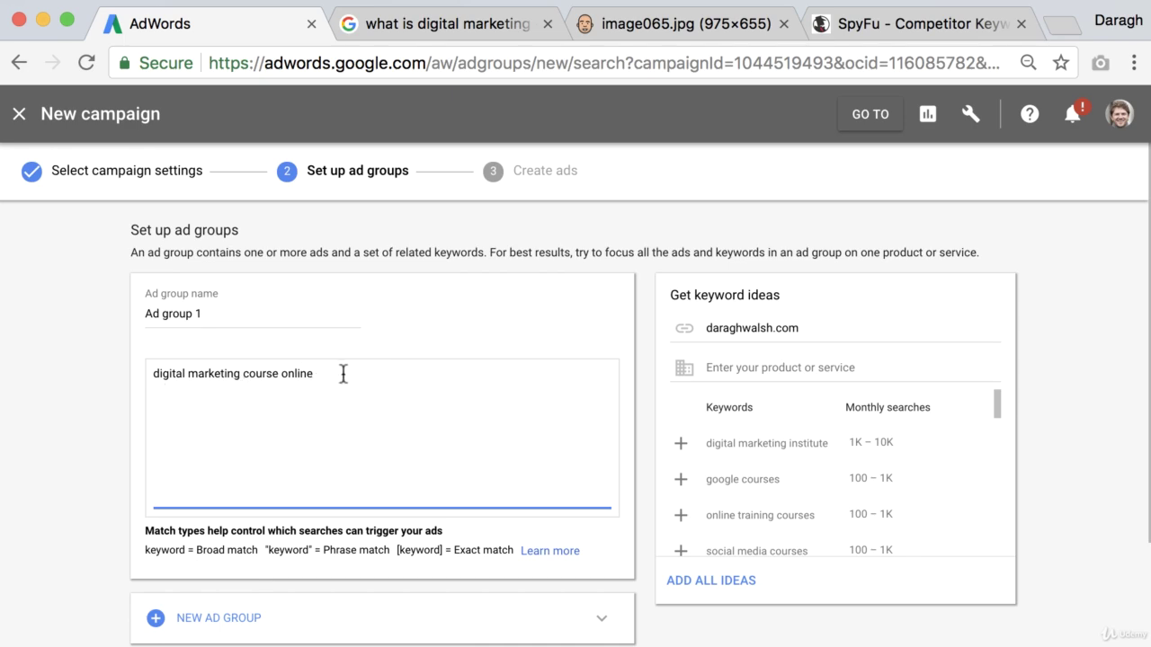
# Add the keywords "digital marketing training" and "digital marketing class" on separate lines below the first keyword.
pyautogui.press('Return')
pyautogui.write('digital marketing training')
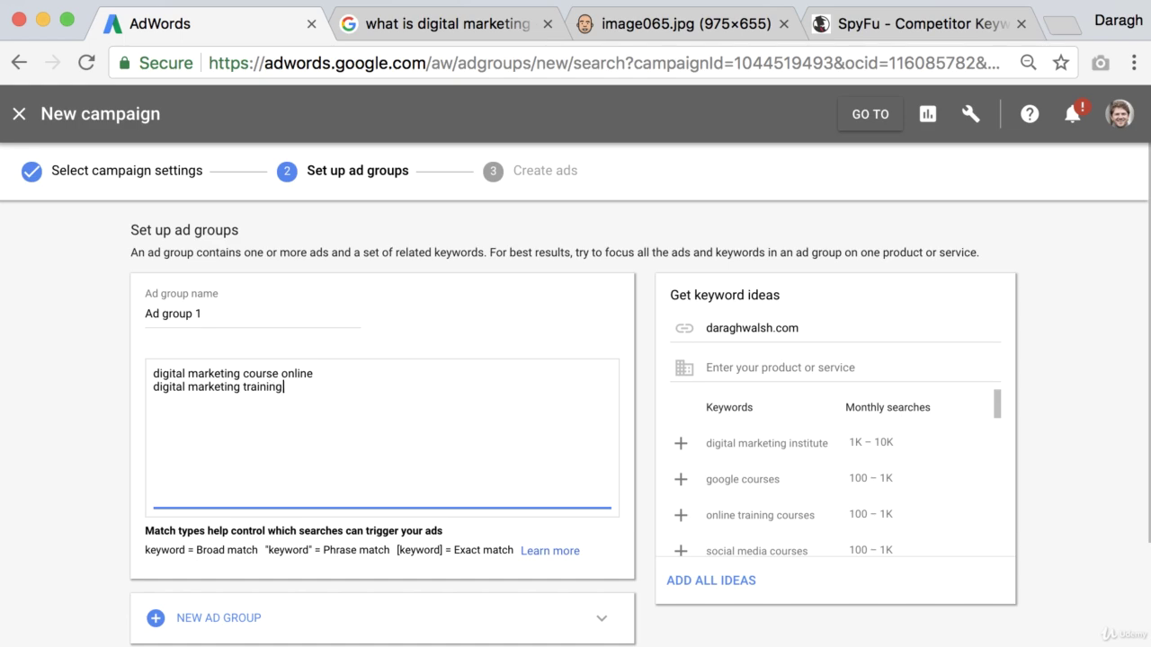
pyautogui.press('Return')
pyautogui.write('digital amrketing')
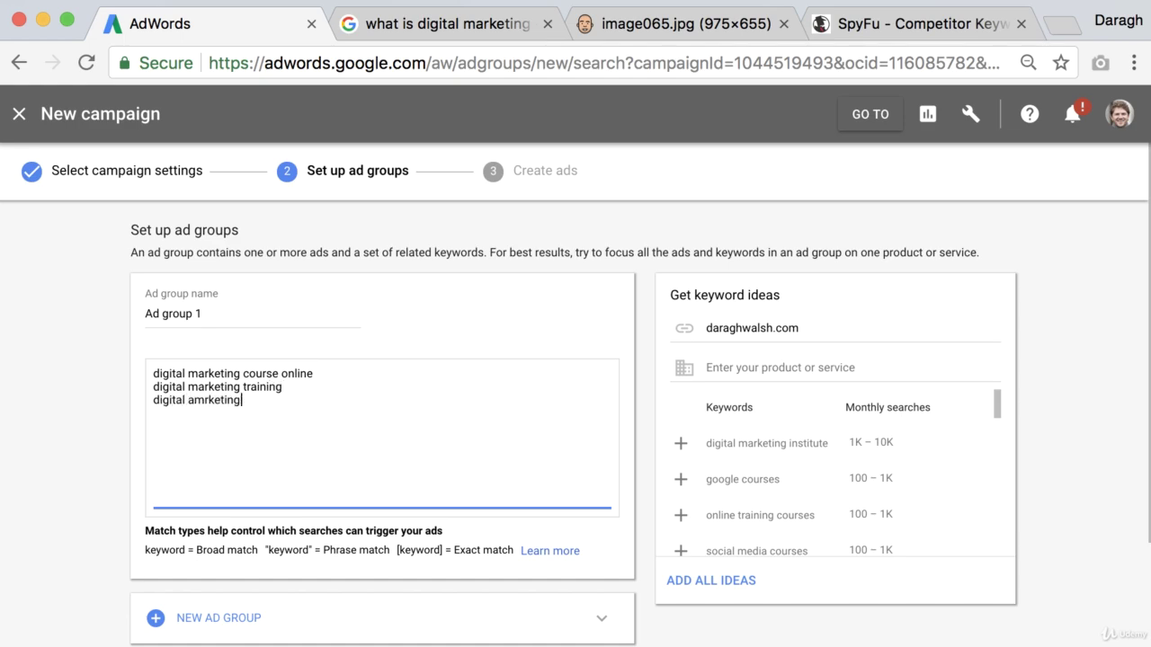
pyautogui.press('BackSpace')
pyautogui.press('BackSpace')
pyautogui.press('BackSpace')
pyautogui.press('BackSpace')
pyautogui.press('BackSpace')
pyautogui.press('BackSpace')
pyautogui.press('BackSpace')
pyautogui.press('BackSpace')
pyautogui.press('BackSpace')
pyautogui.write('mark')
pyautogui.press('BackSpace')
pyautogui.press('BackSpace')
pyautogui.press('BackSpace')
pyautogui.press('BackSpace')
pyautogui.write('marketing class')
pyautogui.press('Return')
# Get keyword ideas for the service "digital marketing course online" and add the suggestion "social media courses" to Ad group 1.
pyautogui.click(779, 368)
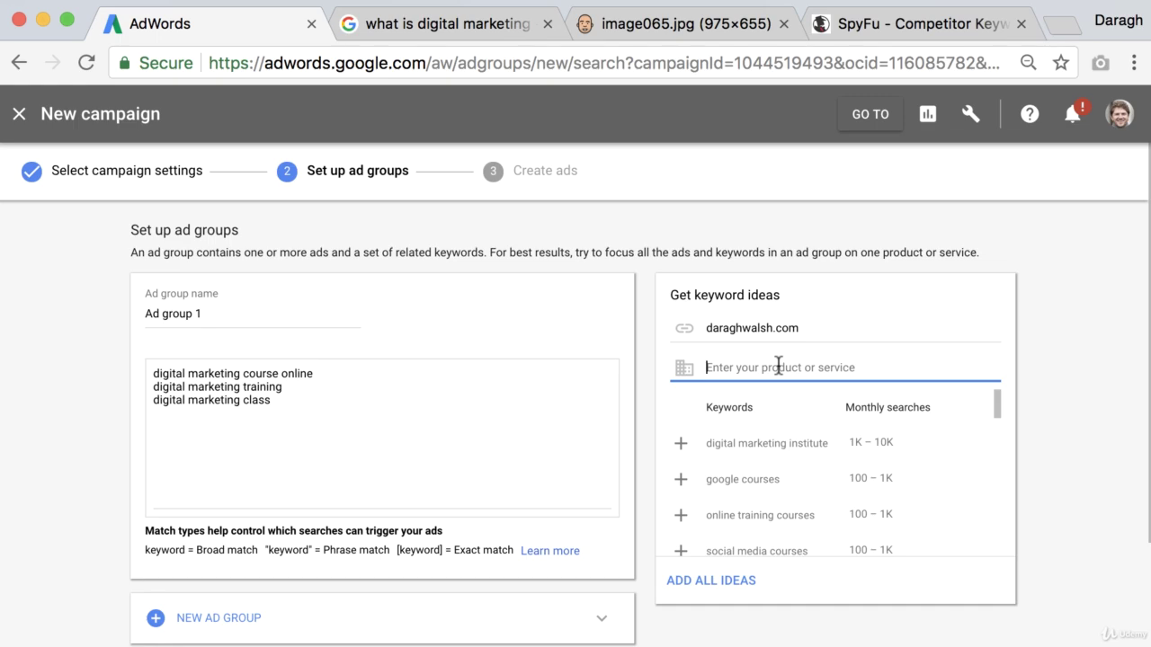
pyautogui.write('digit')
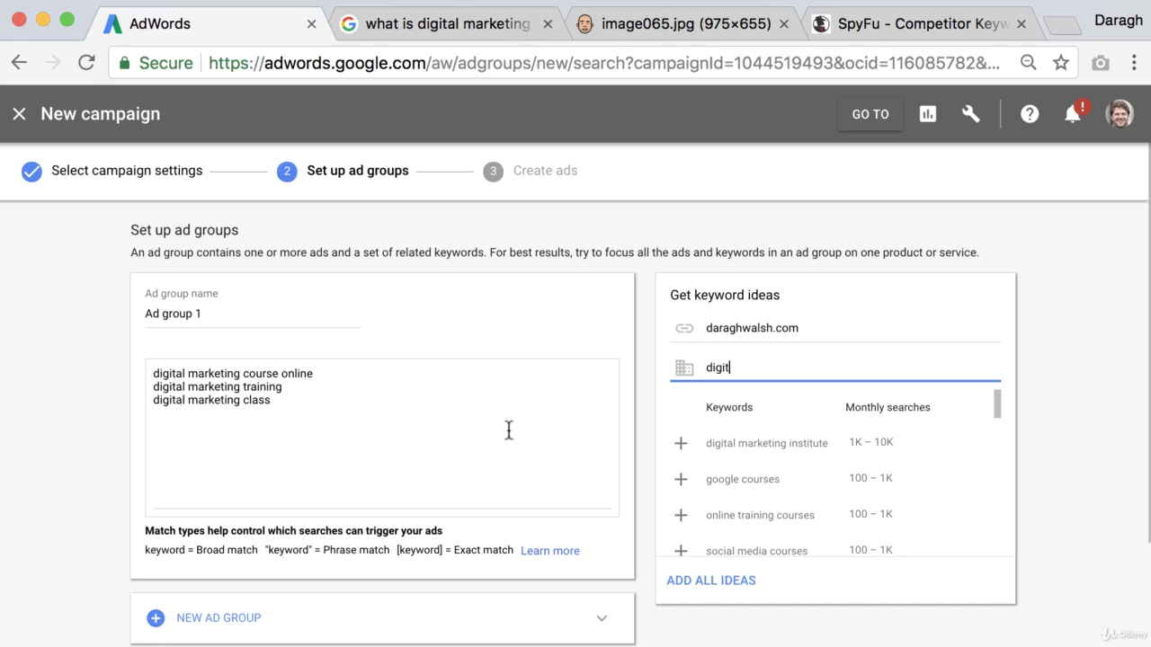
pyautogui.moveTo(321, 368); pyautogui.dragTo(146, 374)
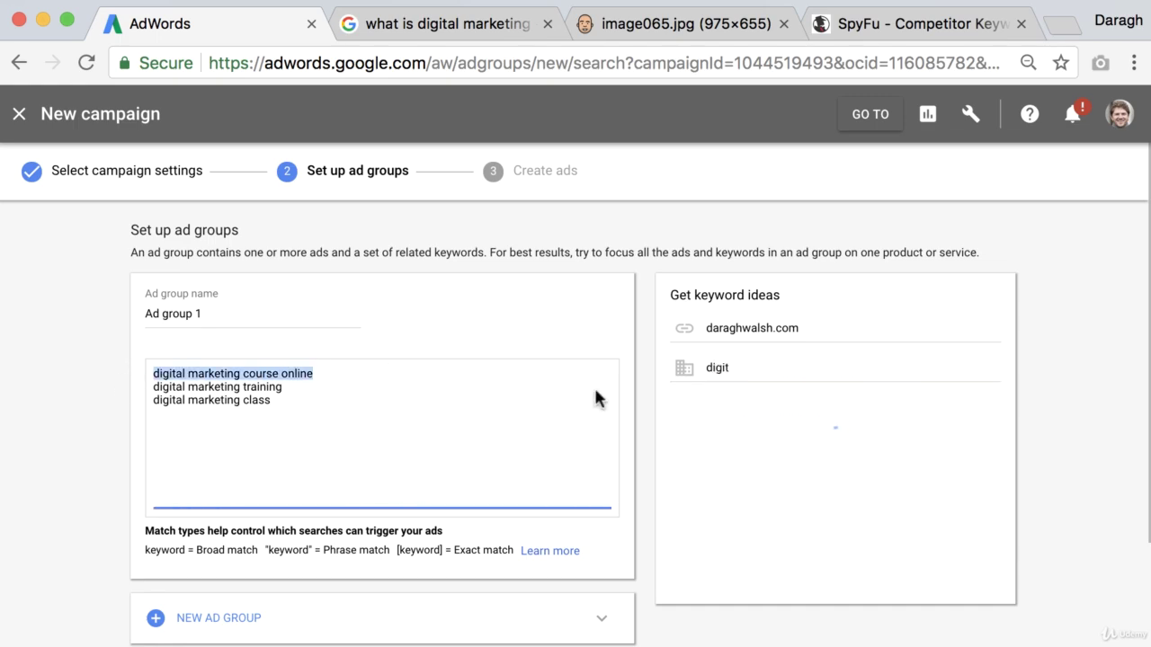
pyautogui.click(761, 367)
pyautogui.hotkey('ctrl', 'a')
pyautogui.hotkey('ctrl', 'v')
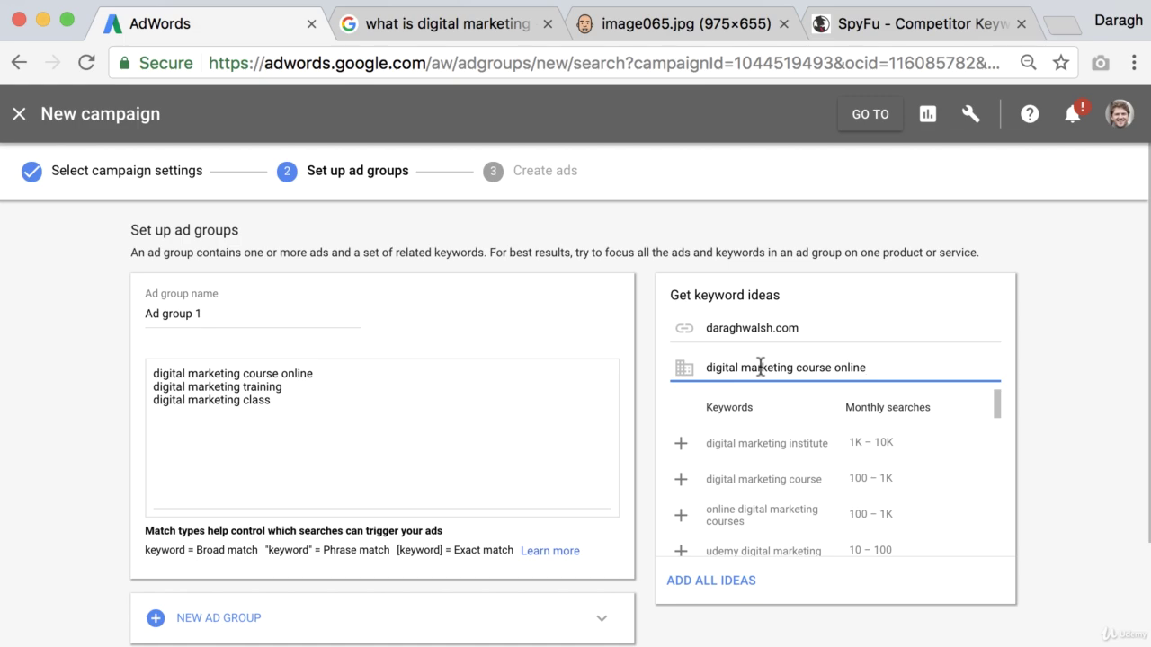
pyautogui.press('Return')
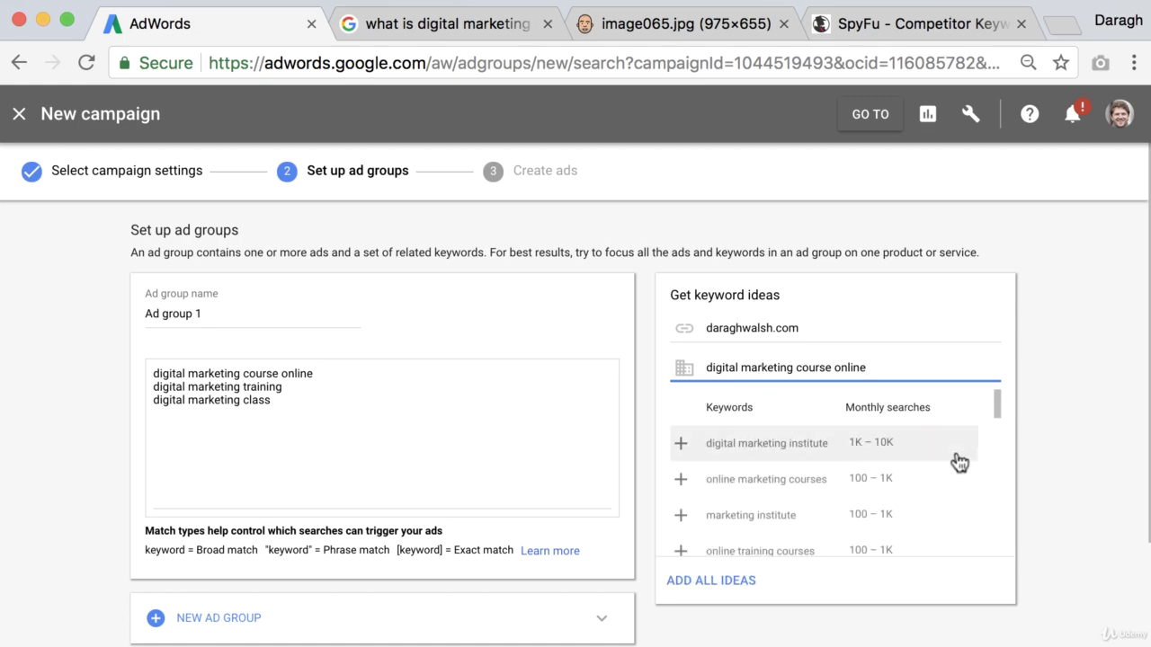
pyautogui.scroll(-3, 959, 462)
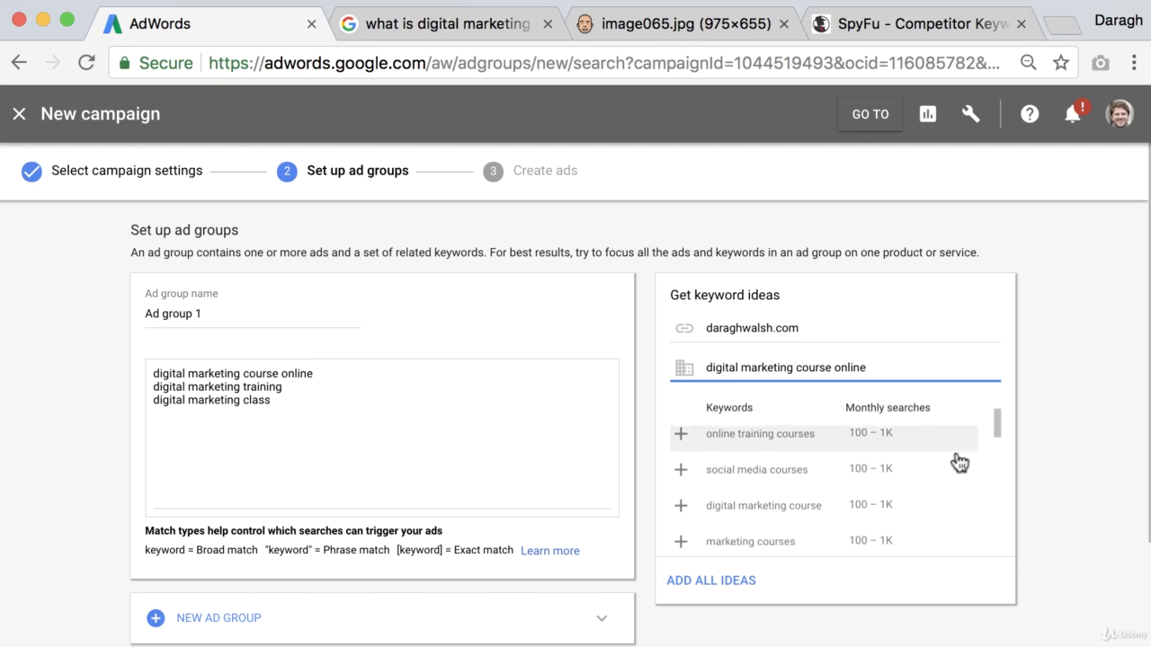
pyautogui.click(818, 467)
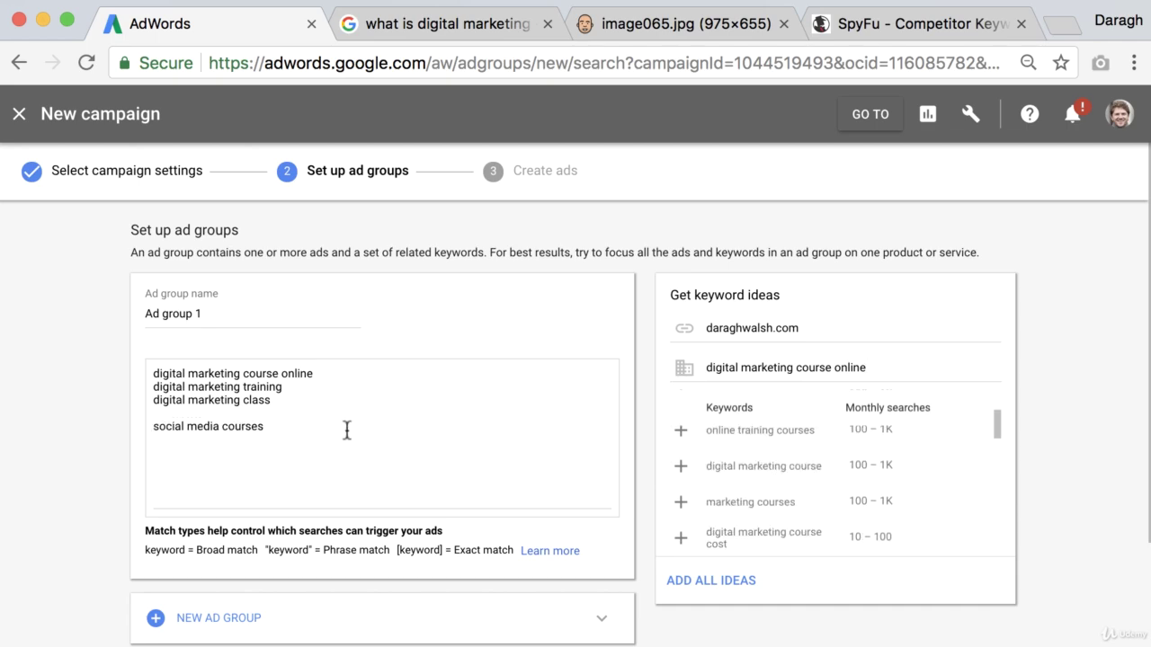
# Search Google for the added keyword "social media courses" to examine which ads it brings up.
pyautogui.moveTo(268, 429); pyautogui.dragTo(126, 429)
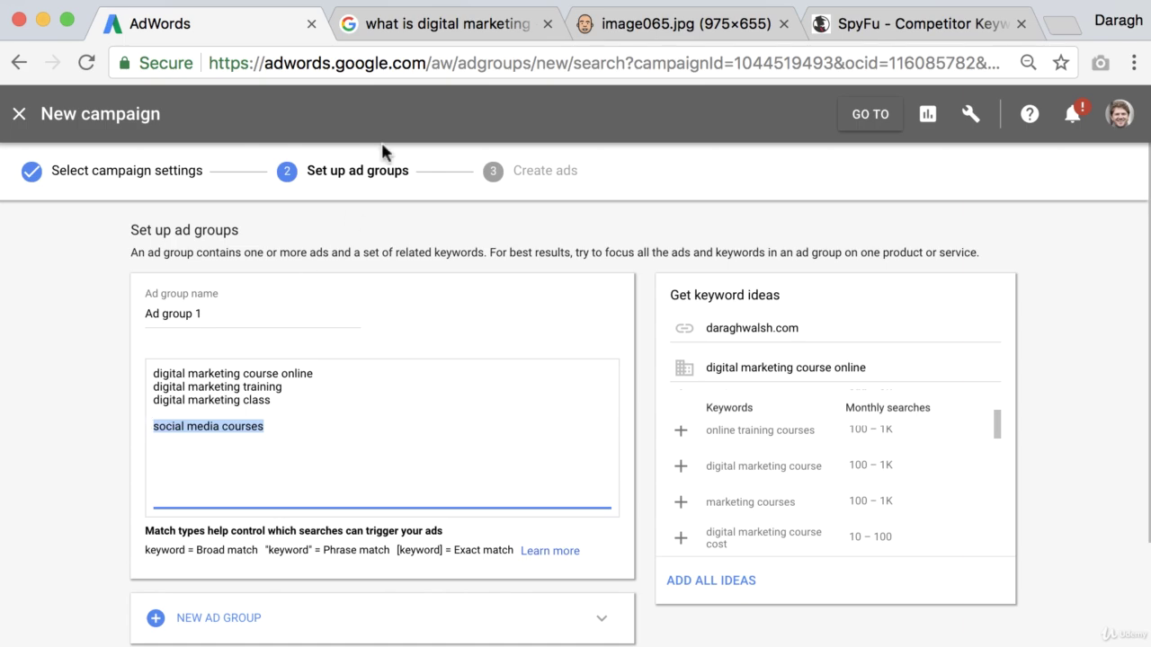
pyautogui.click(432, 24)
pyautogui.tripleClick(352, 110)
pyautogui.press('super+v')
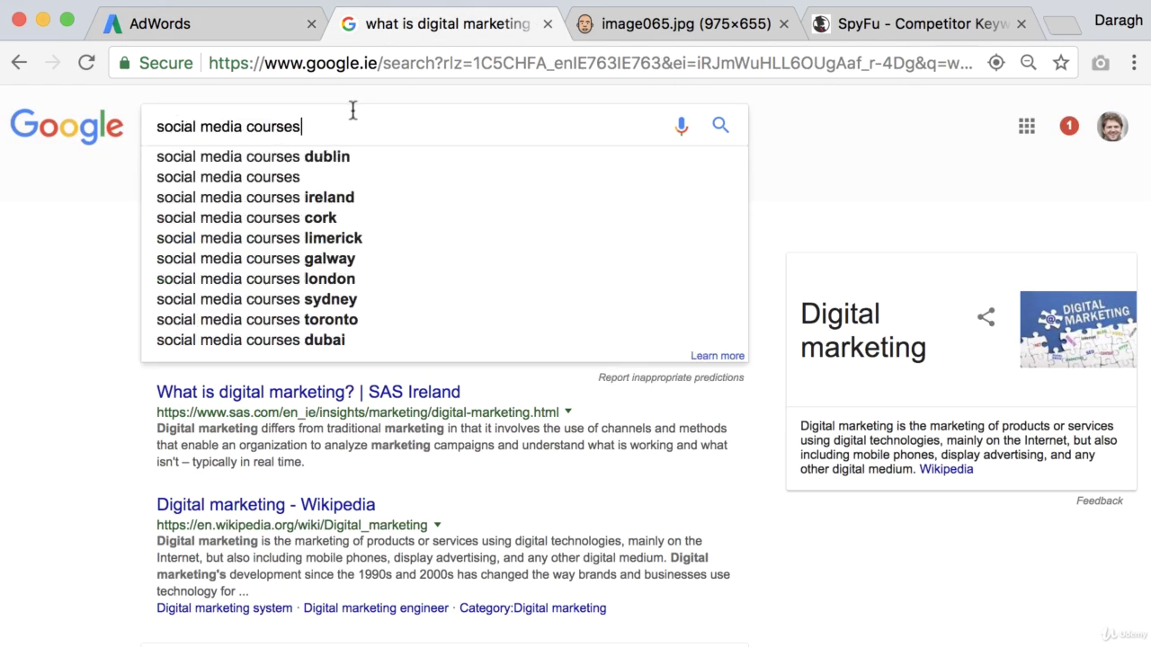
pyautogui.press('Return')
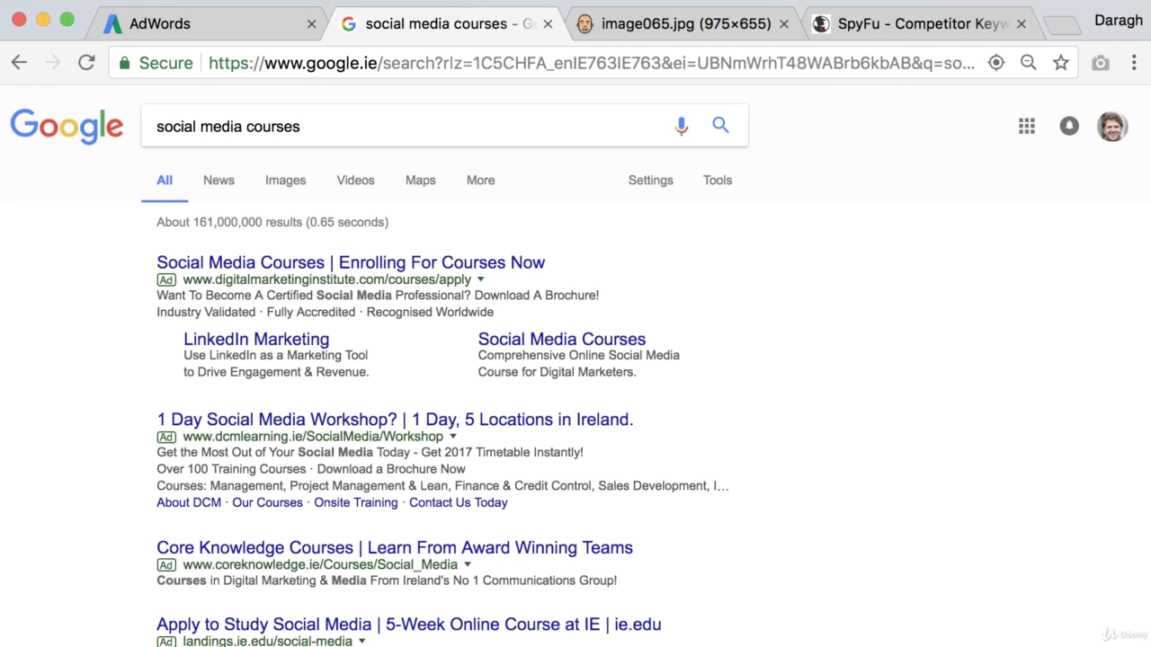
pyautogui.click(362, 127)
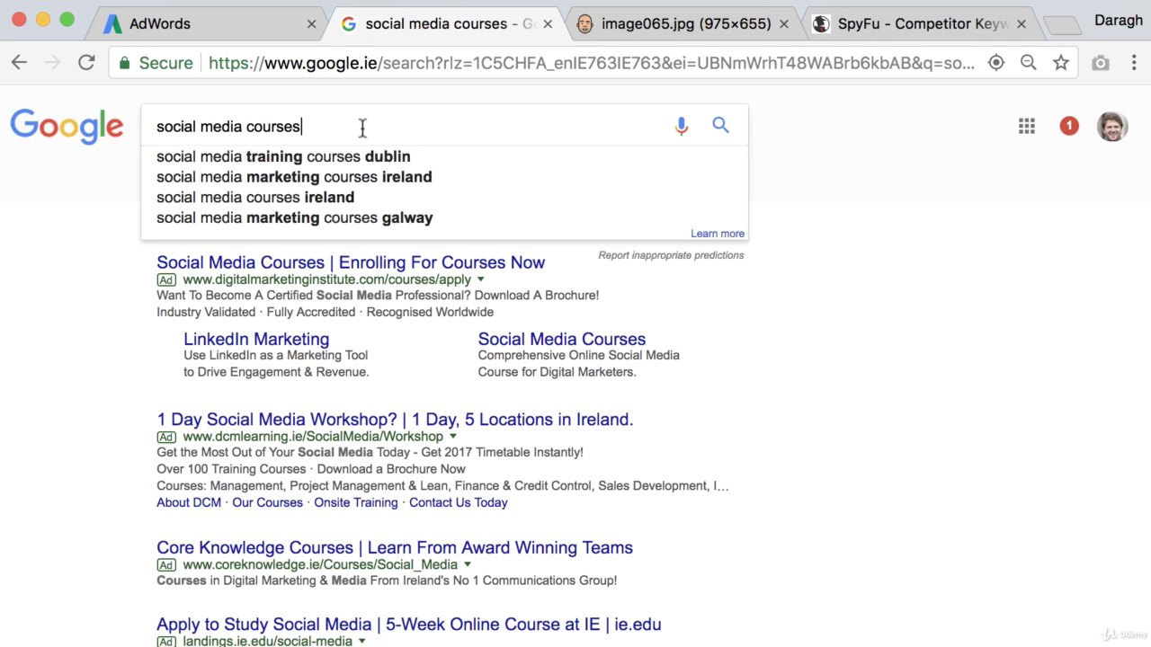
pyautogui.click(74, 308)
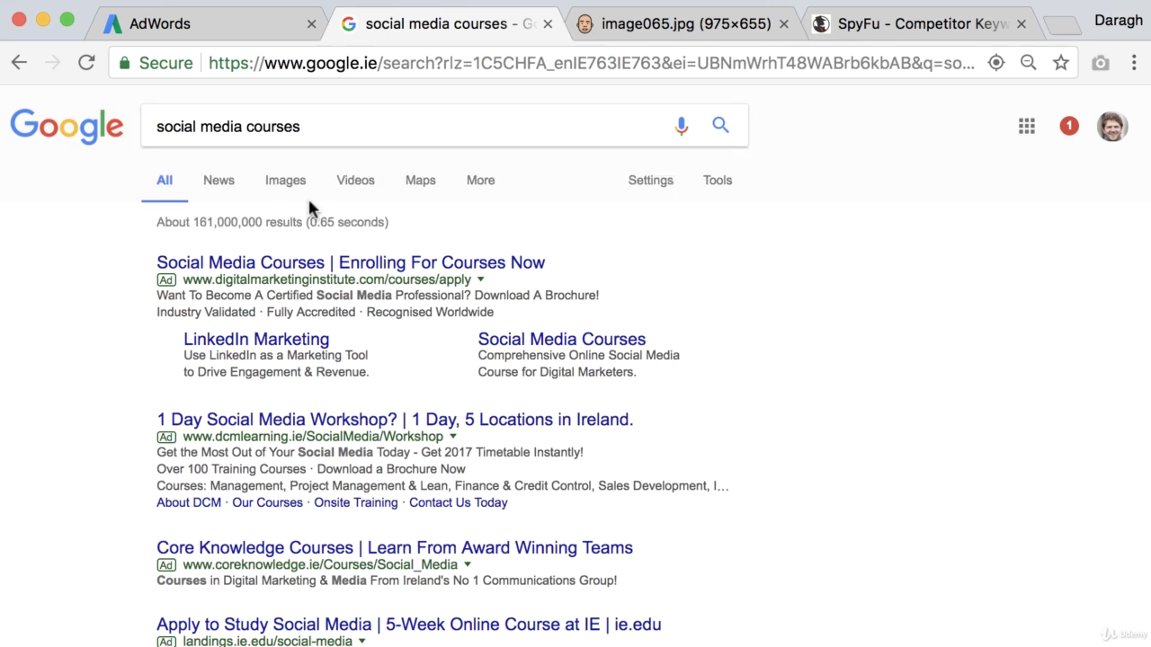
# Look through the results for "social media courses", and narrow the Google search to "social media courses online".
pyautogui.scroll(-5, 79, 463)
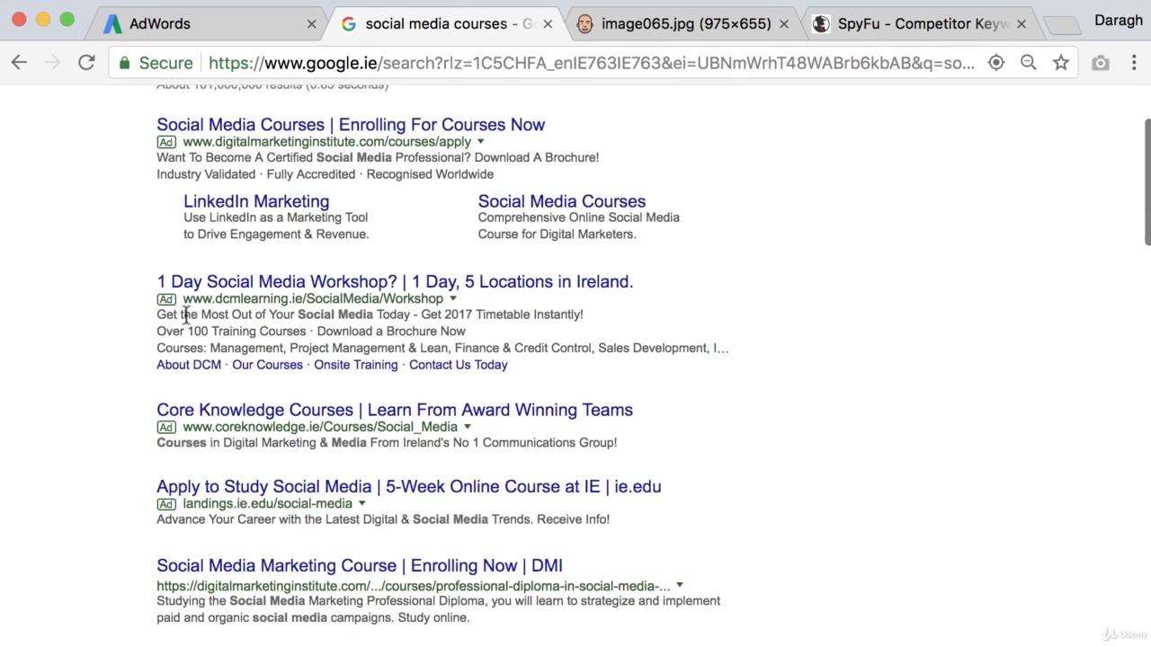
pyautogui.scroll(-4, 133, 386)
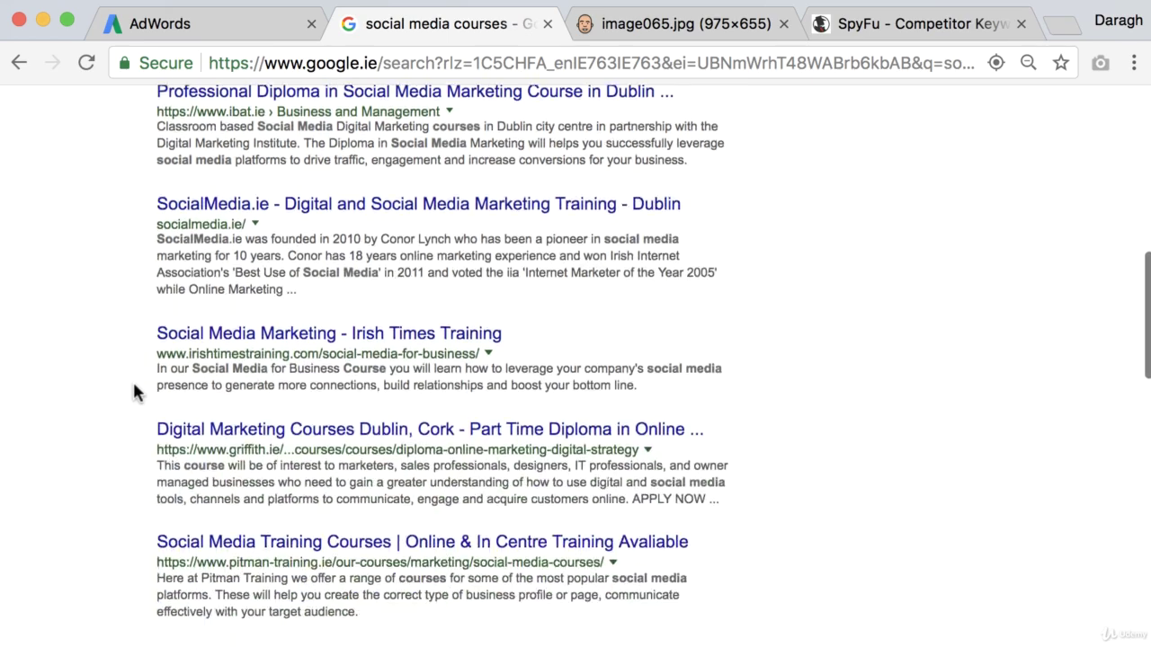
pyautogui.scroll(10, 134, 390)
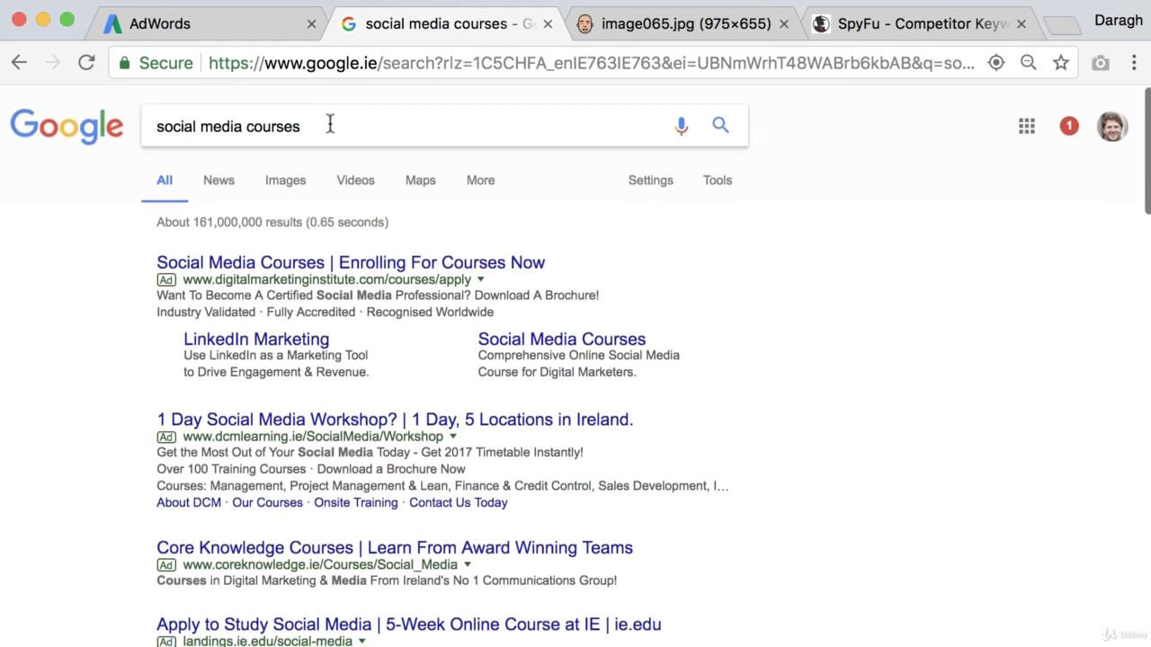
pyautogui.click(330, 124)
pyautogui.write('online')
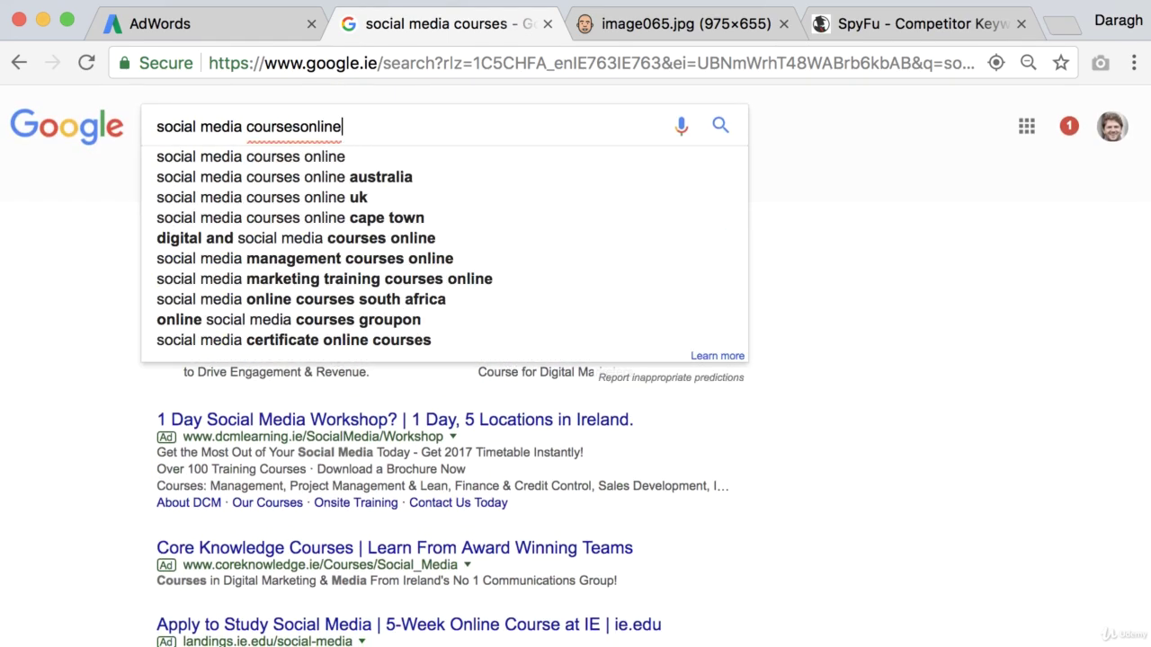
pyautogui.press('BackSpace')
pyautogui.press('BackSpace')
pyautogui.press('BackSpace')
pyautogui.press('BackSpace')
pyautogui.press('BackSpace')
pyautogui.press('BackSpace')
pyautogui.write('online')
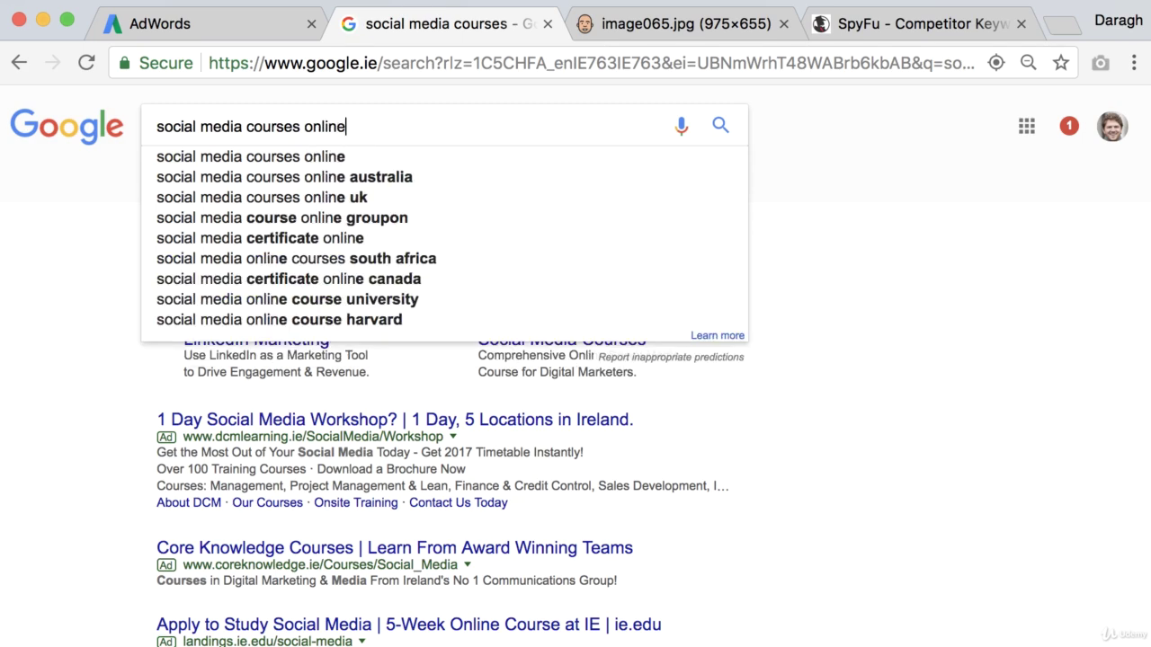
pyautogui.press('Return')
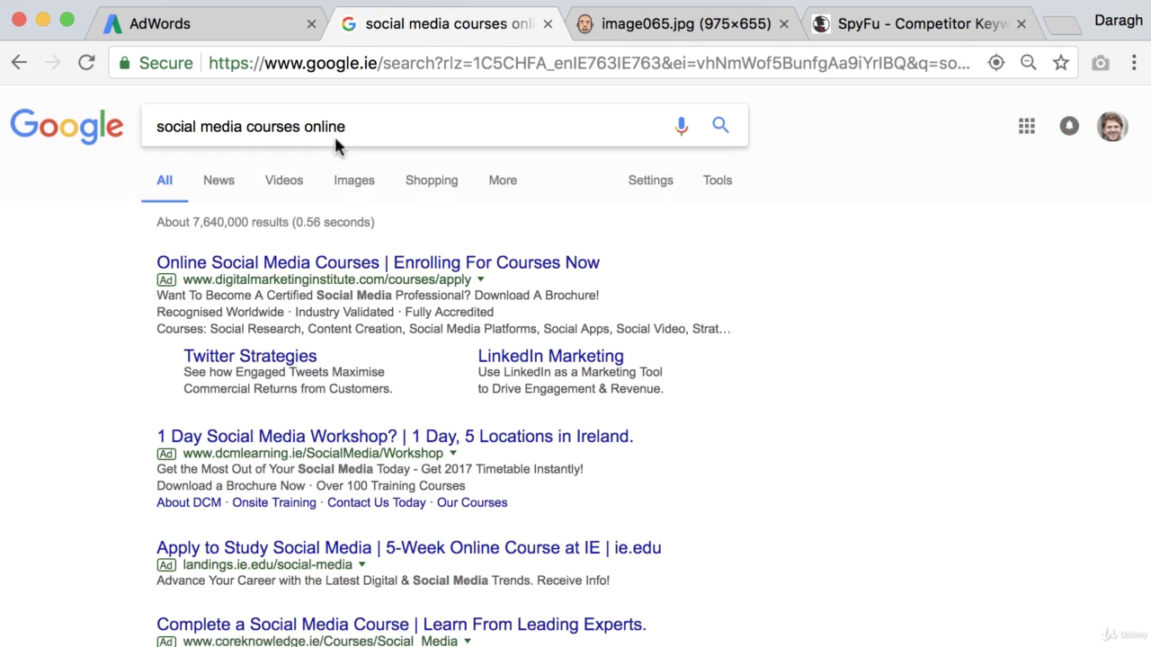
# Replace the keyword "social media courses" in AdWords Ad group 1 with the Google query "social media courses online".
pyautogui.tripleClick(353, 135)
pyautogui.press('super+c')
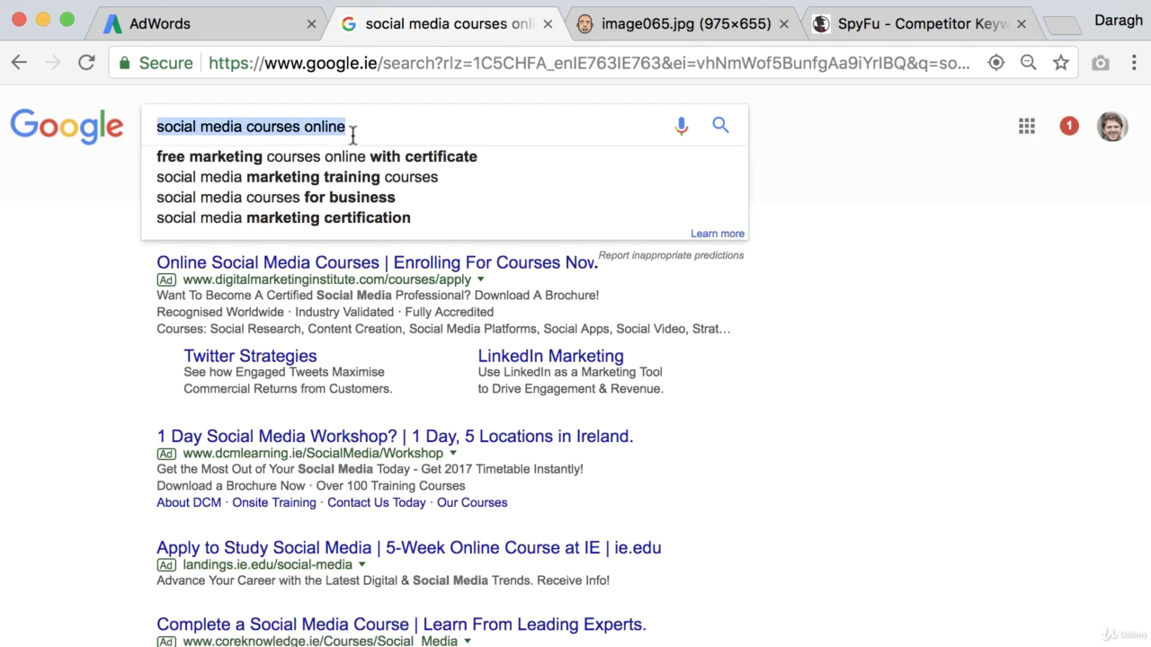
pyautogui.click(225, 27)
pyautogui.moveTo(286, 423); pyautogui.dragTo(87, 423)
pyautogui.press('super+v')
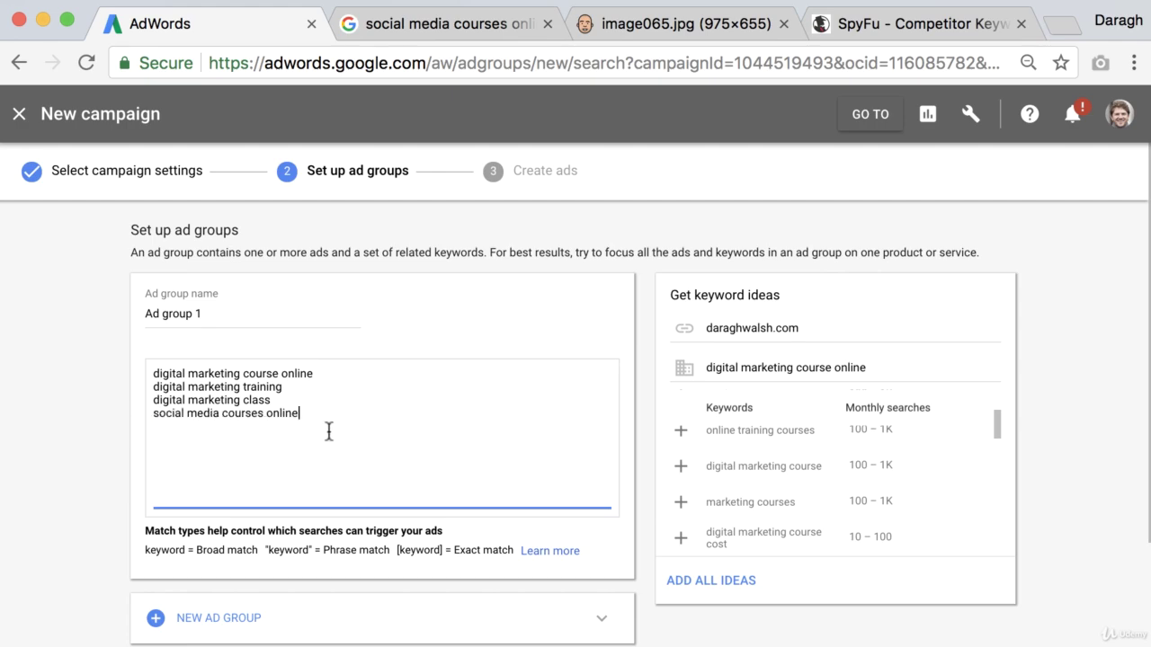
# Open the Keyword Planner and start a search for new keywords using a phrase, website or category.
pyautogui.click(971, 114)
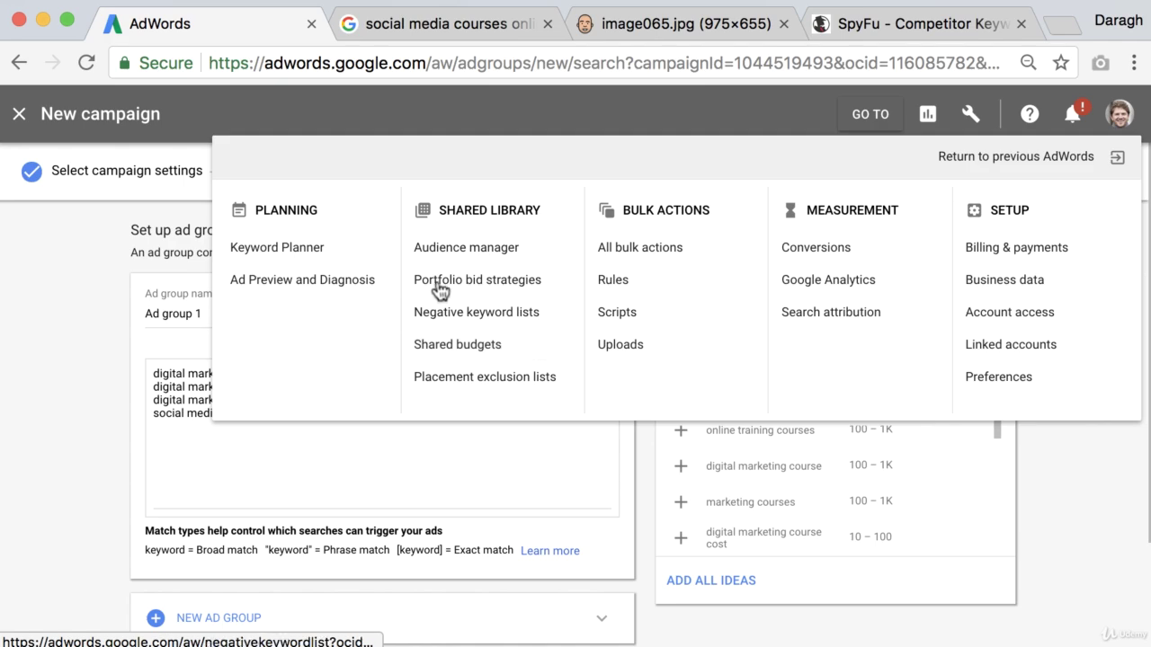
pyautogui.click(289, 253)
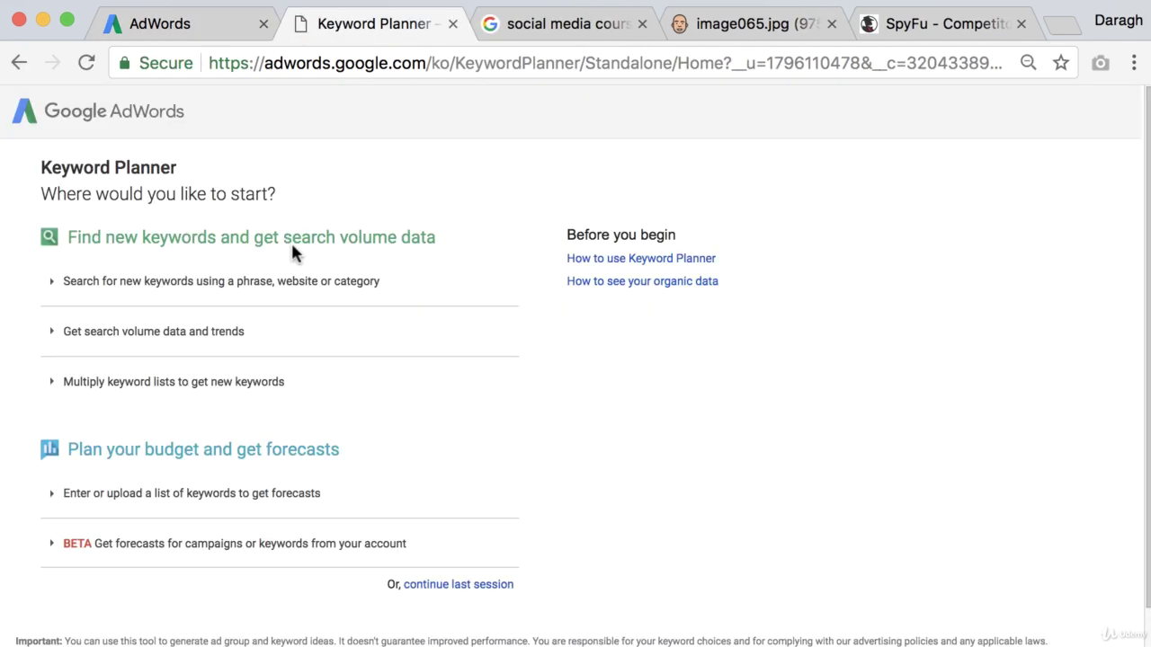
pyautogui.click(229, 284)
pyautogui.click(166, 374)
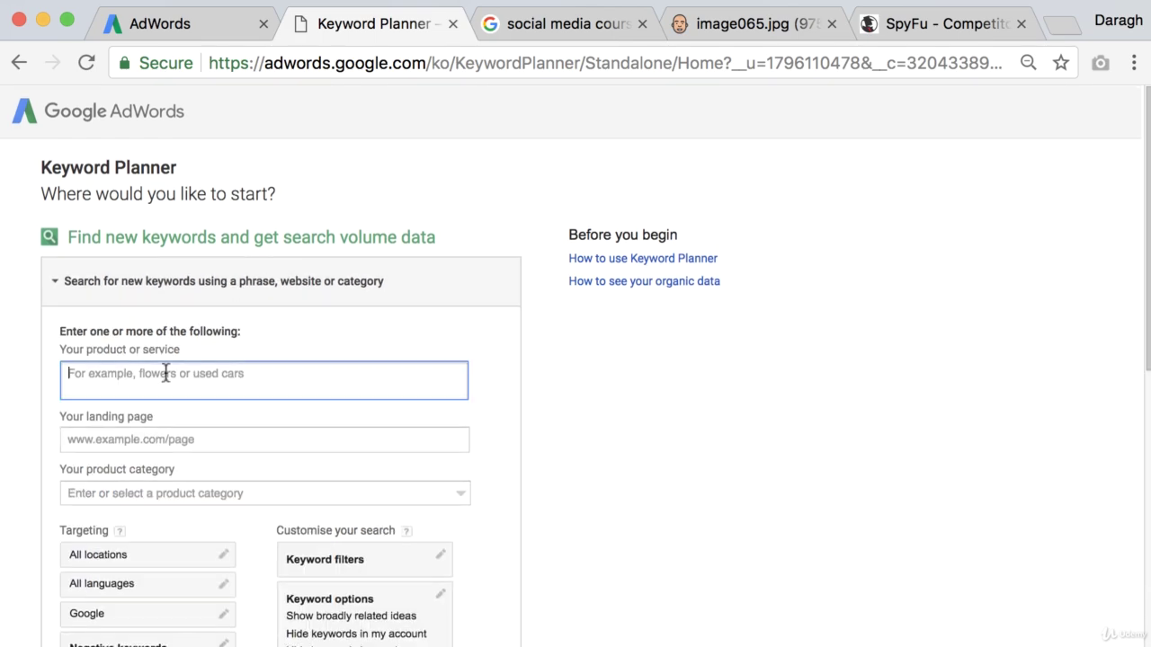
# Copy the ad group's first keyword, "digital marketing course online", into the Keyword Planner as the product or service.
pyautogui.click(190, 25)
pyautogui.moveTo(318, 374); pyautogui.dragTo(156, 368)
pyautogui.press('super+c')
pyautogui.click(368, 23)
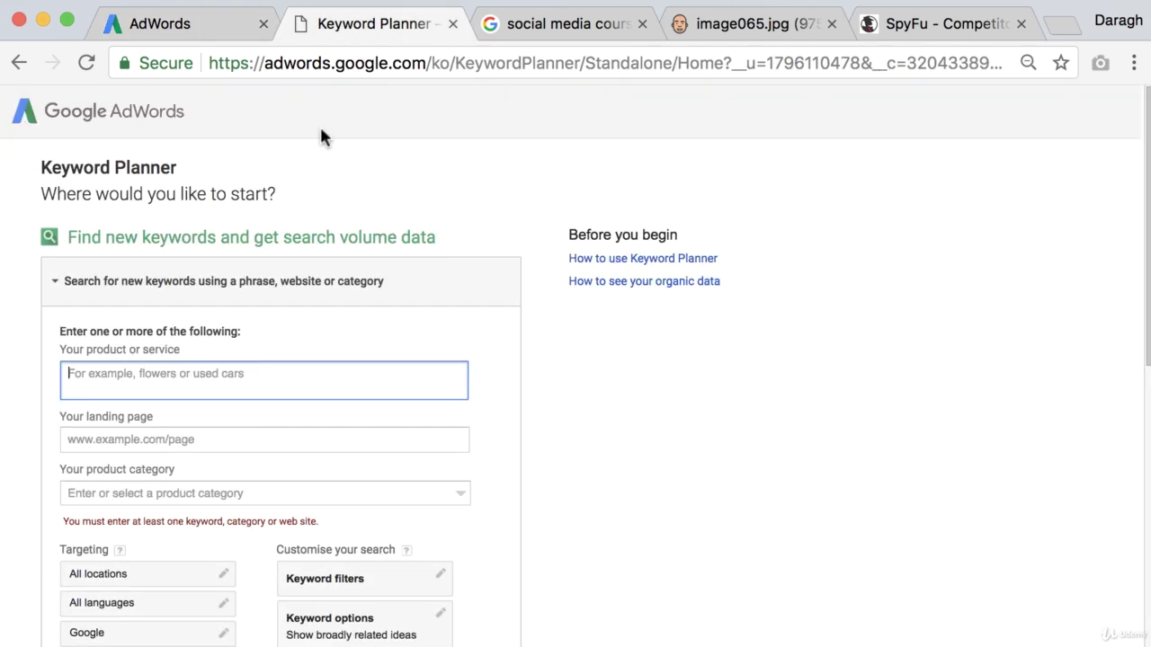
pyautogui.press('super+v')
# Set the location targeting to the country United States and get the keyword ideas.
pyautogui.scroll(-3, 205, 403)
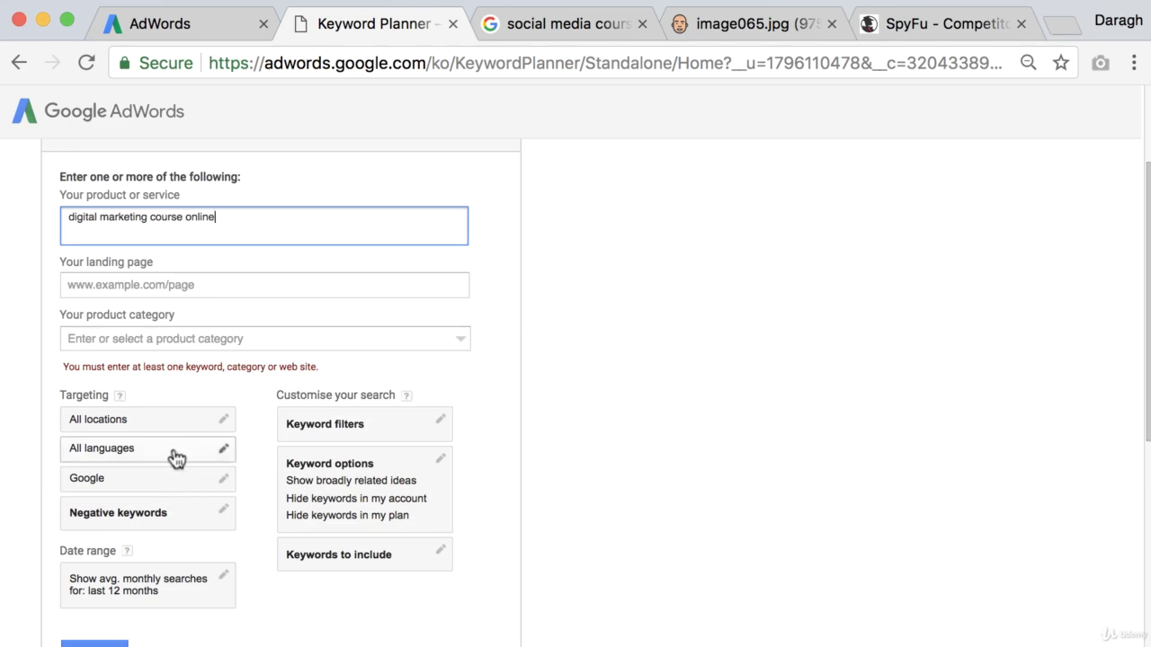
pyautogui.scroll(-1, 173, 450)
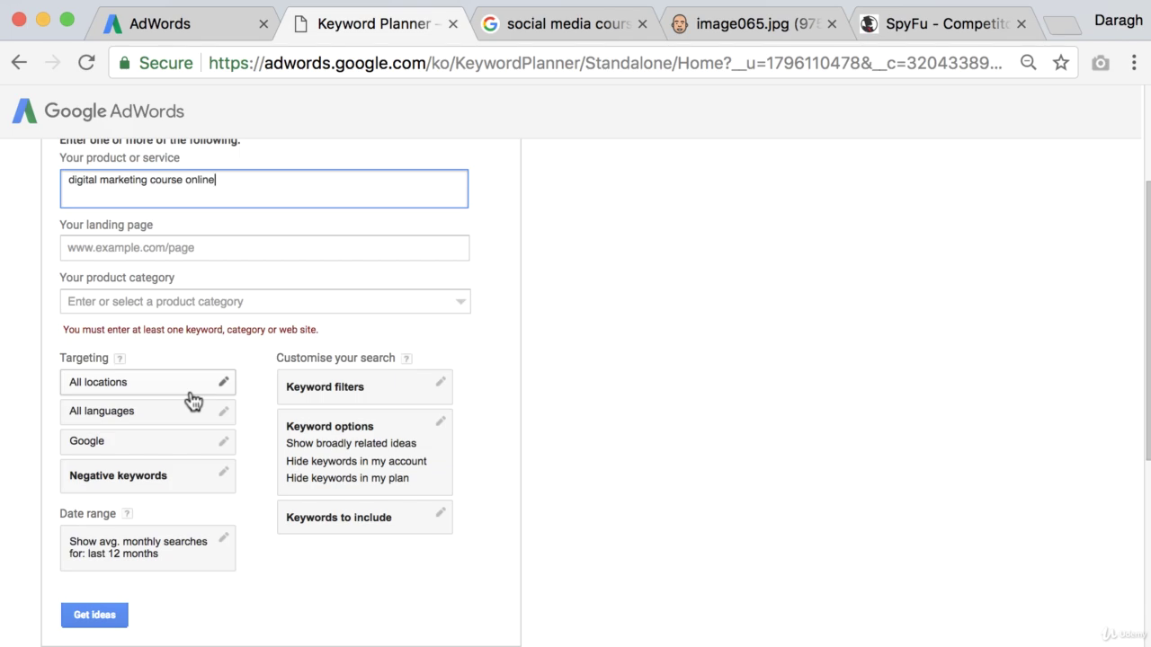
pyautogui.click(189, 392)
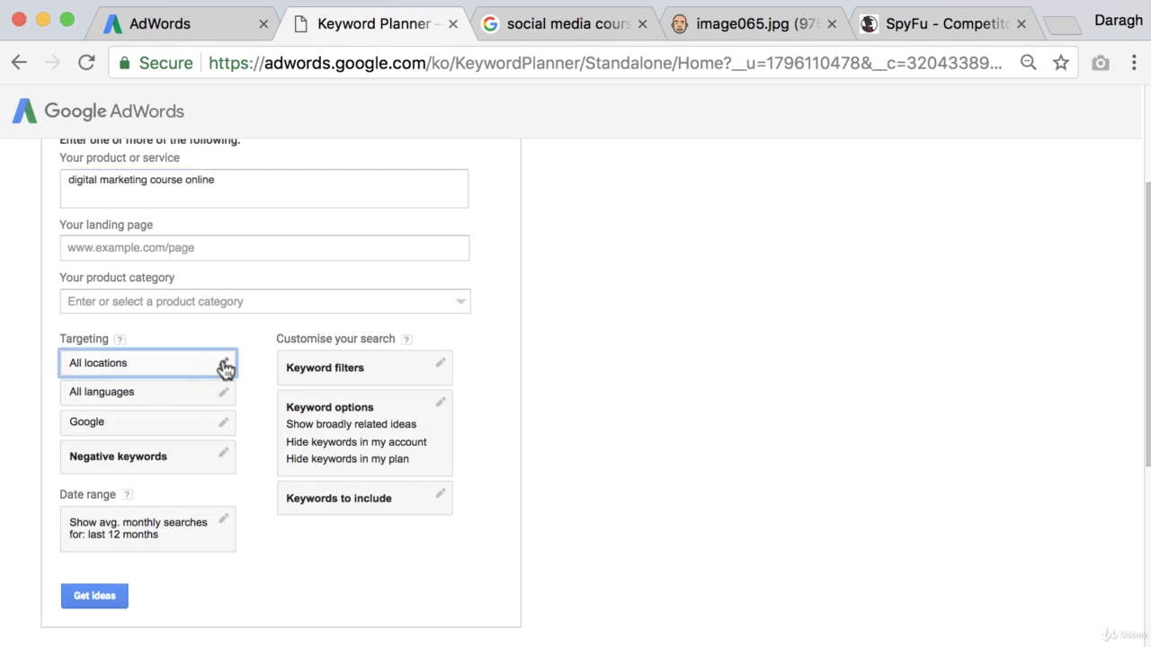
pyautogui.click(194, 418)
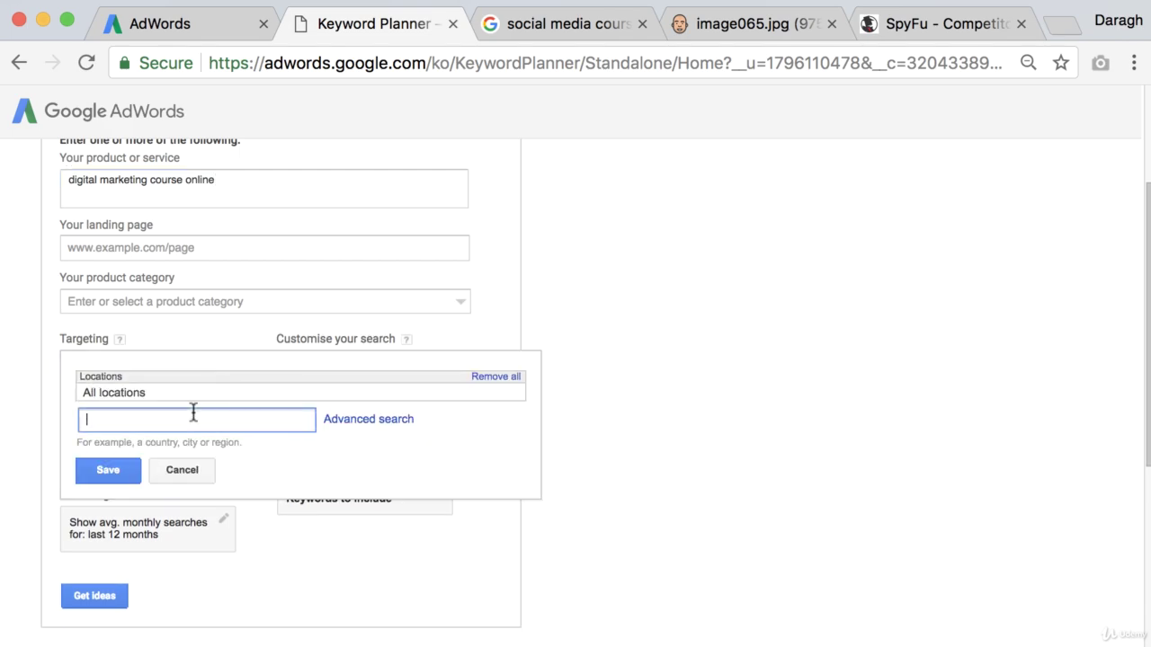
pyautogui.write('us')
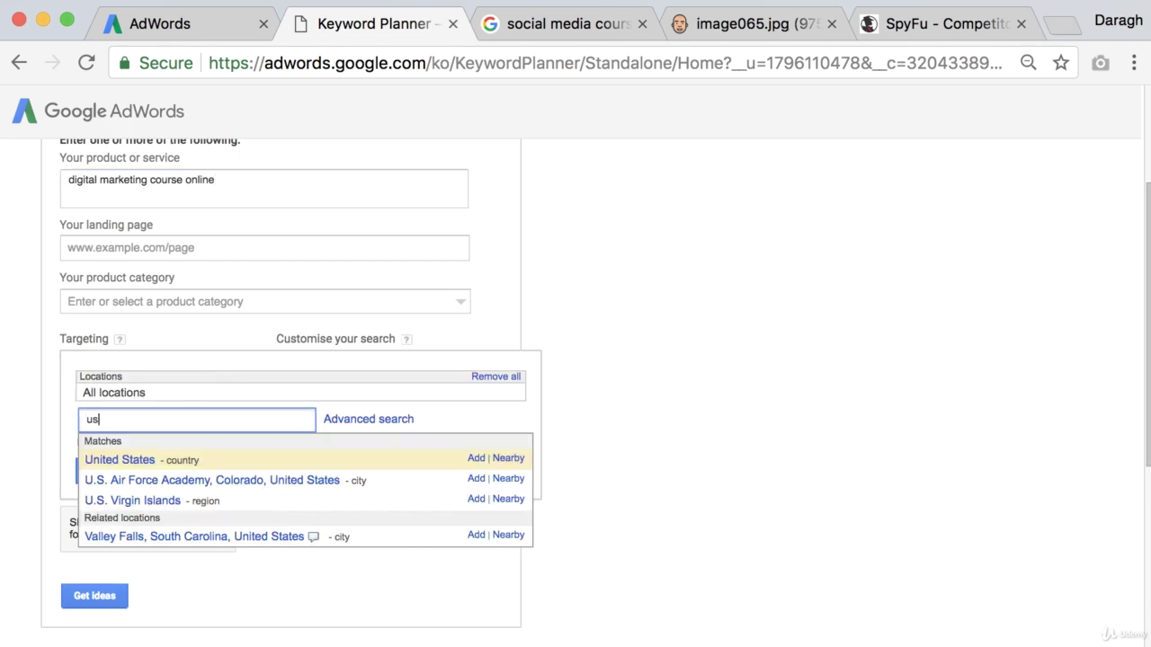
pyautogui.click(135, 461)
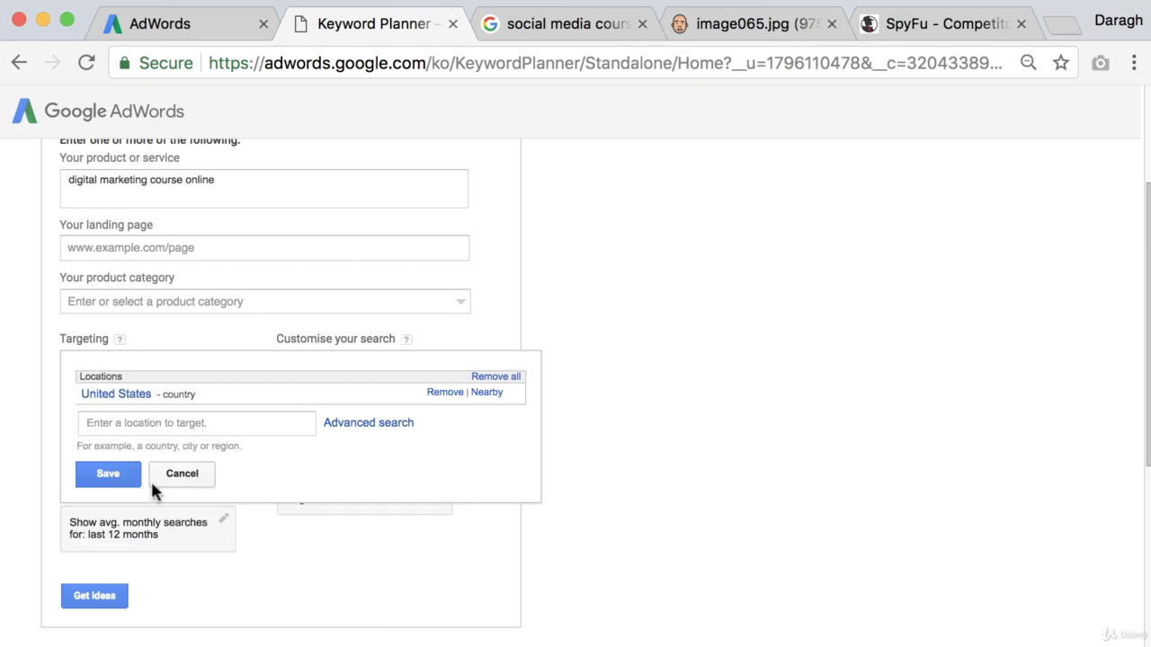
pyautogui.click(108, 474)
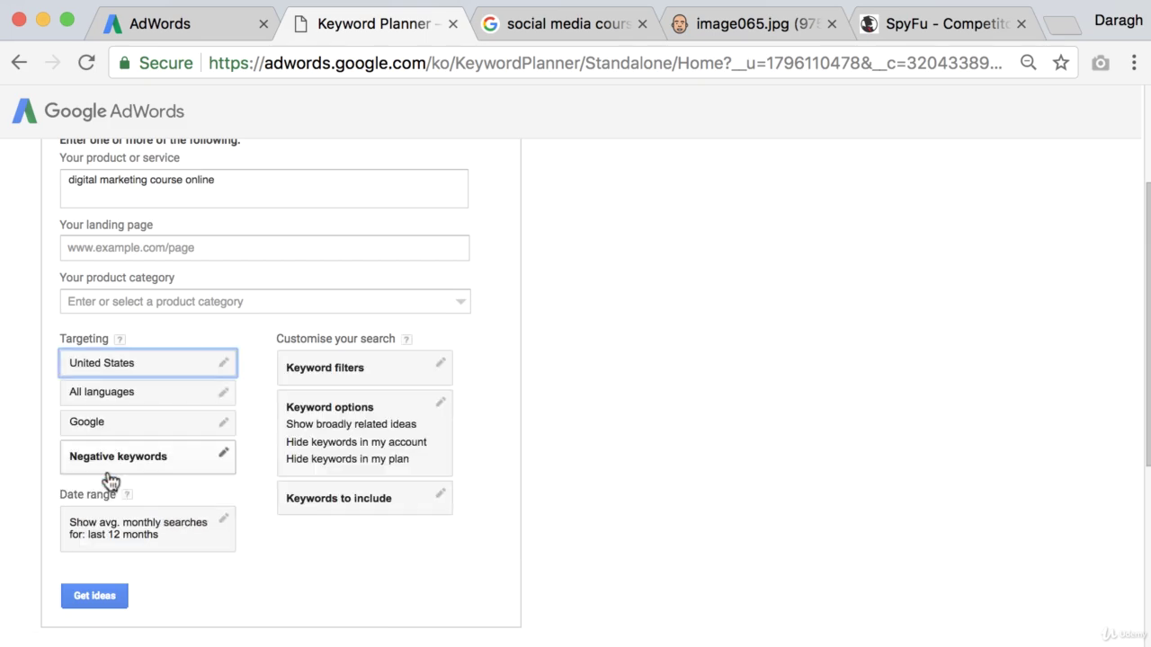
pyautogui.click(95, 595)
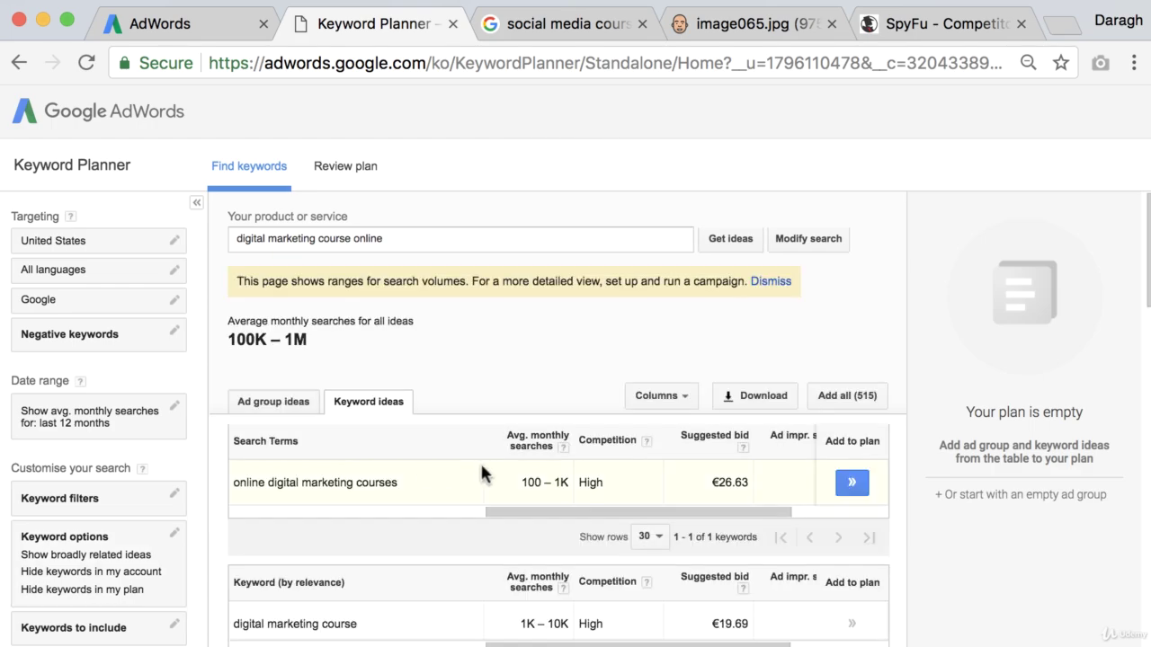
# Add the keyword ideas "learn digital marketing", "best digital marketing courses" and "digital media courses" to the plan.
pyautogui.scroll(-2, 478, 460)
pyautogui.scroll(-3, 478, 460)
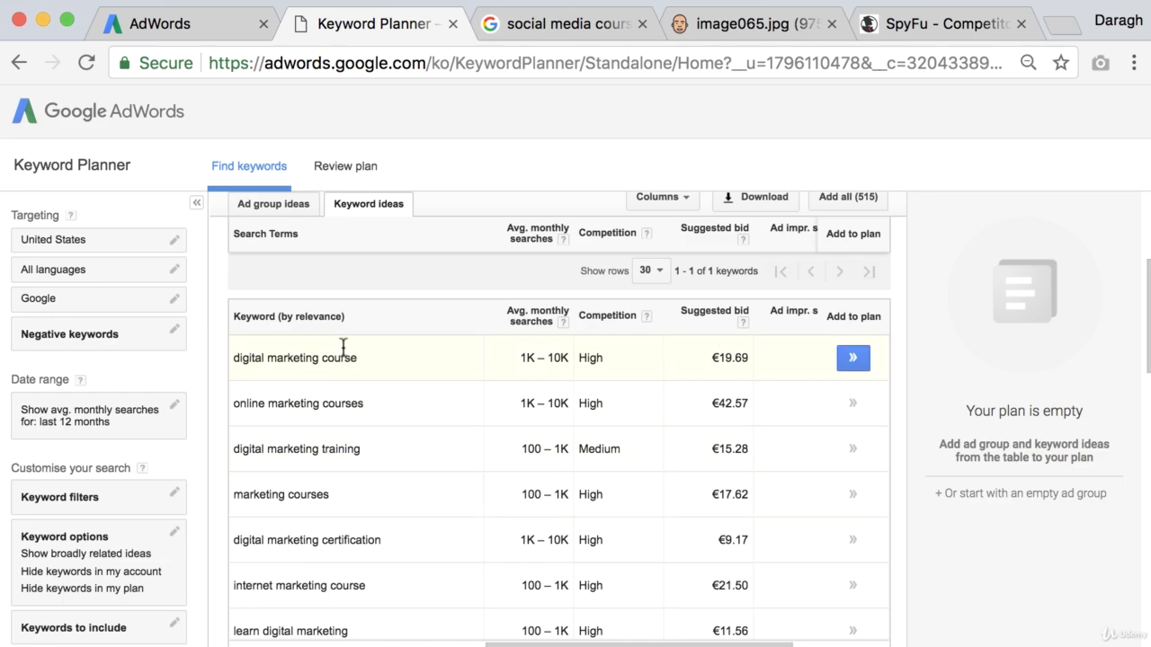
pyautogui.click(737, 317)
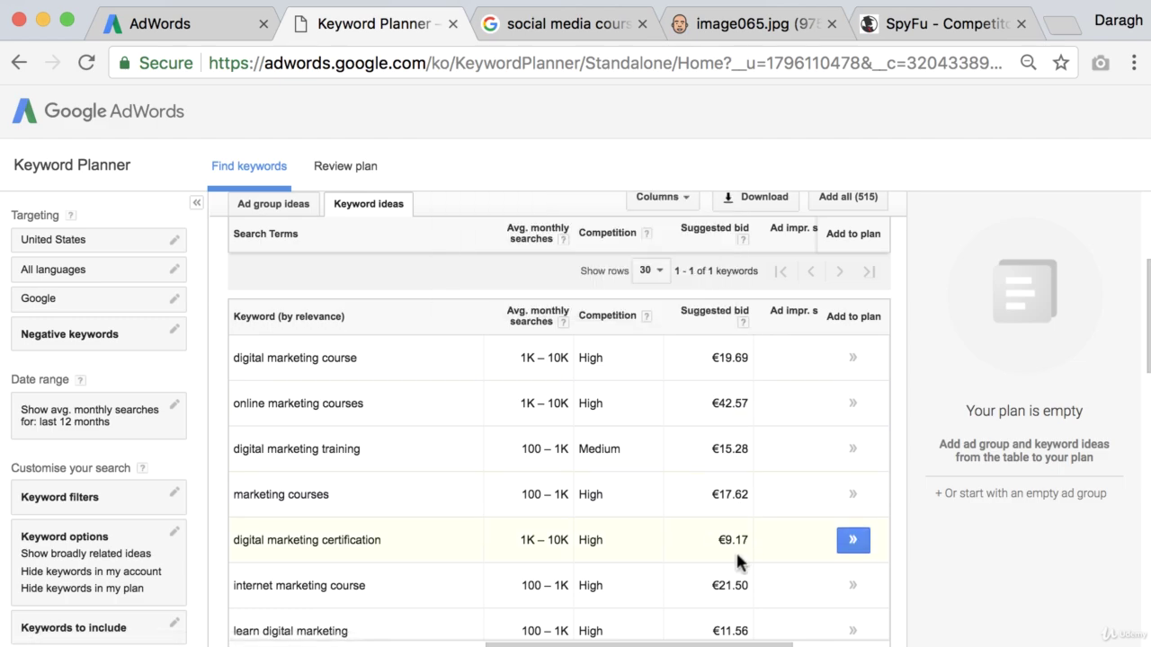
pyautogui.scroll(-3, 736, 551)
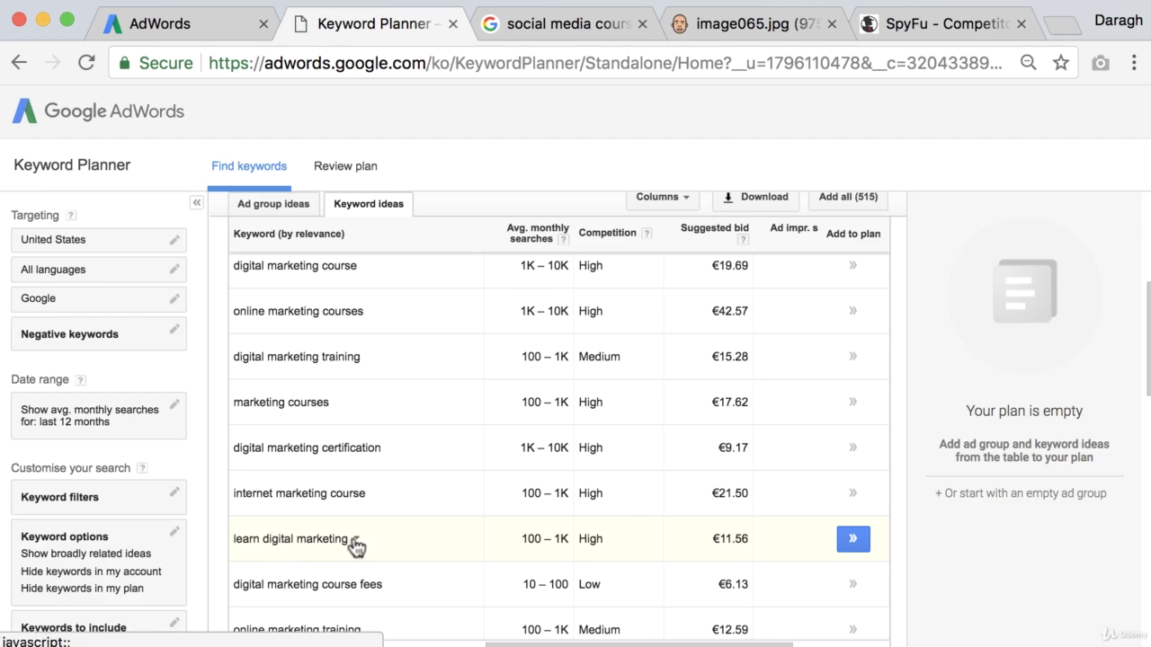
pyautogui.click(853, 539)
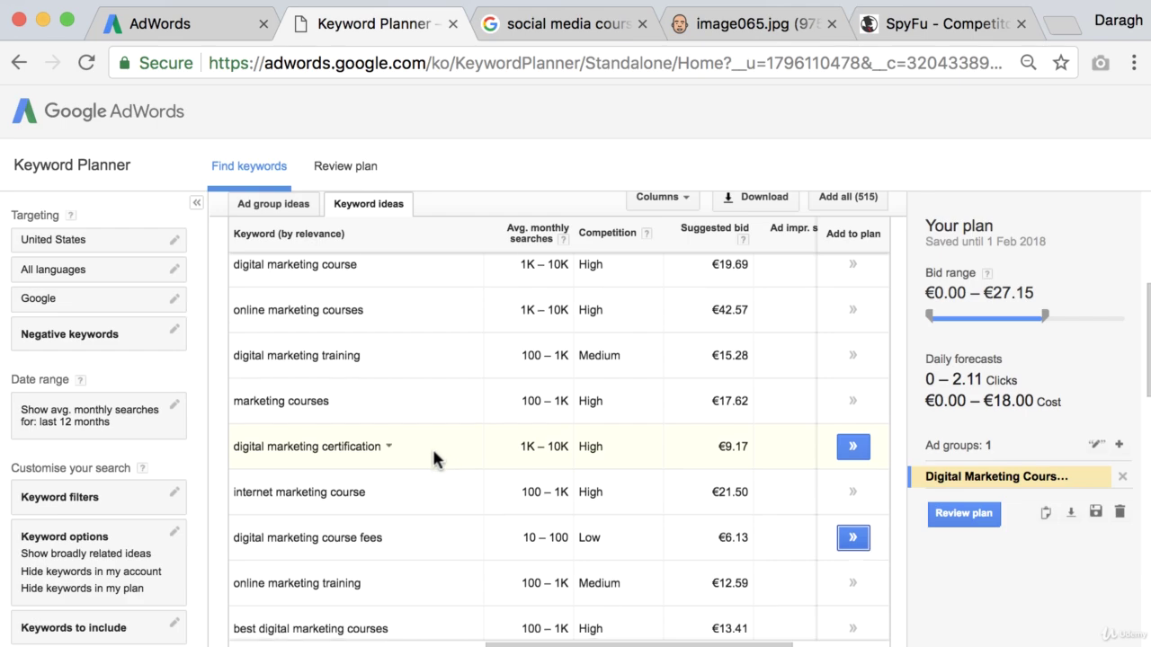
pyautogui.scroll(-3, 441, 458)
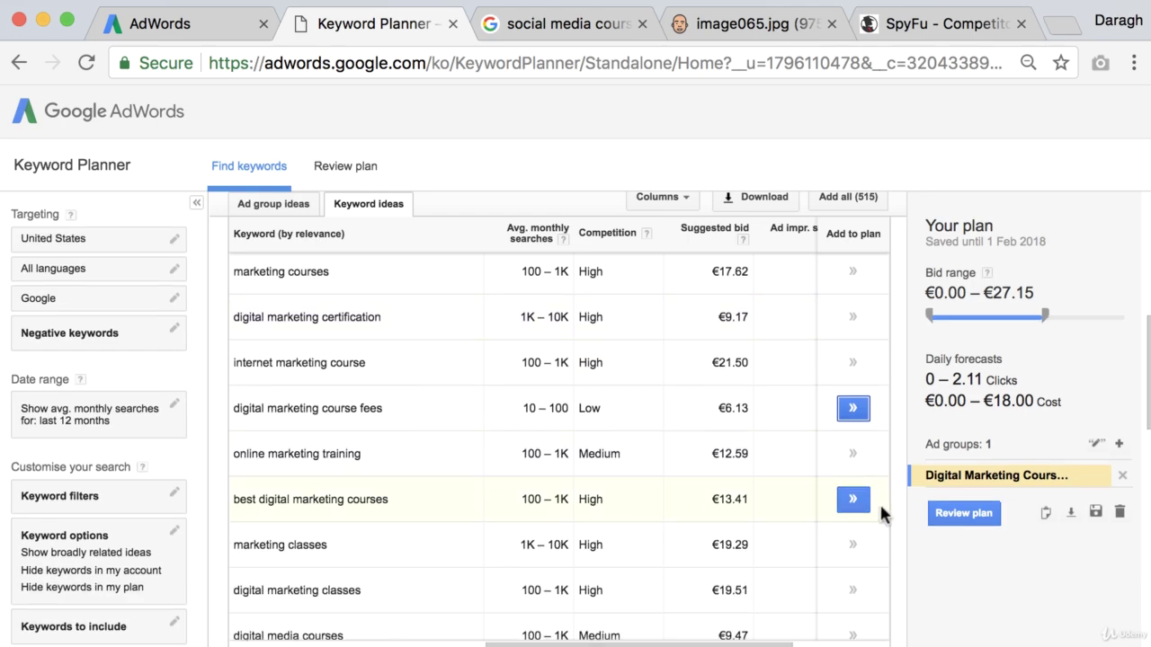
pyautogui.click(854, 499)
pyautogui.scroll(-2, 499, 505)
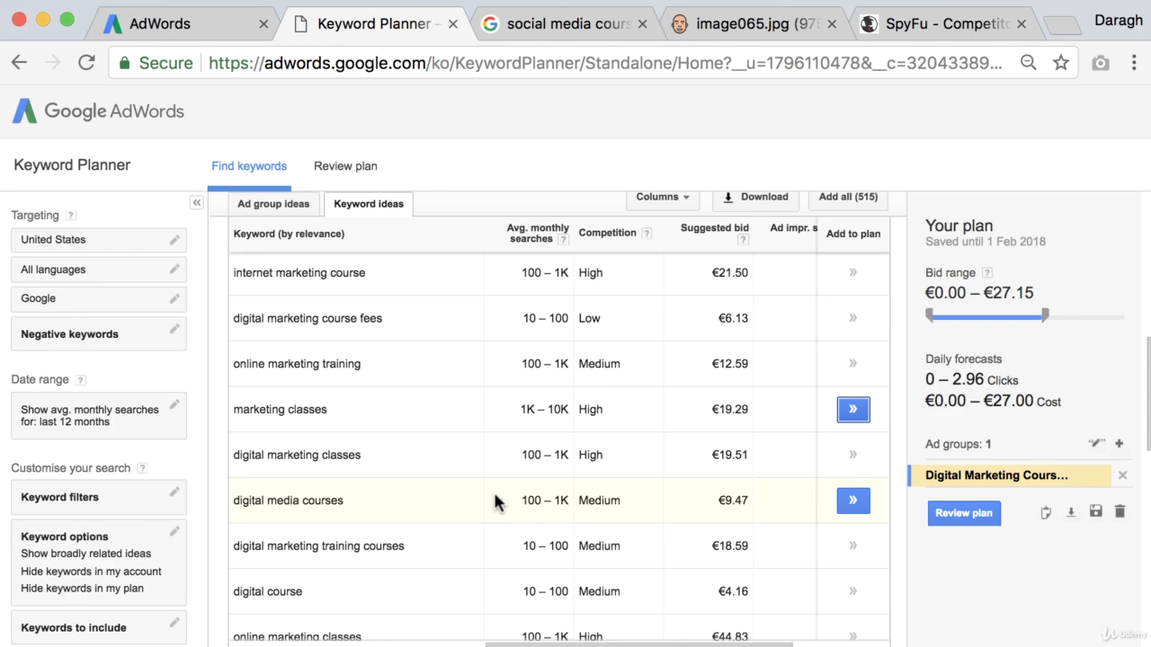
pyautogui.click(855, 502)
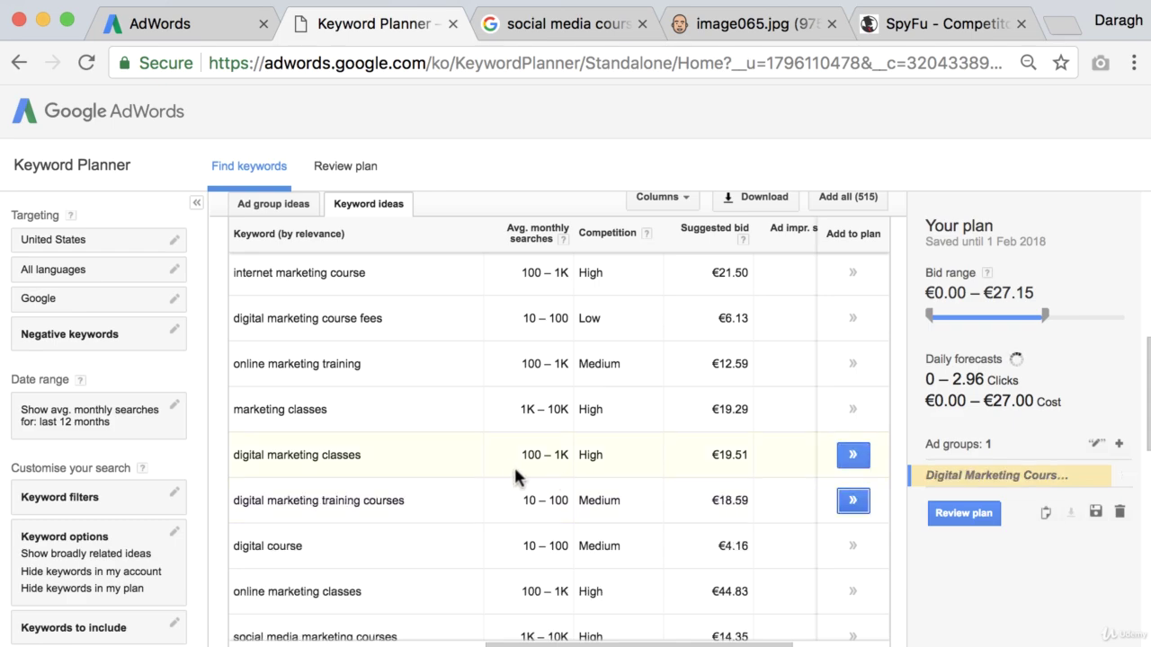
# Look through the remaining keyword ideas with their search volumes, competition and suggested bids for more relevant terms.
pyautogui.scroll(5, 503, 476)
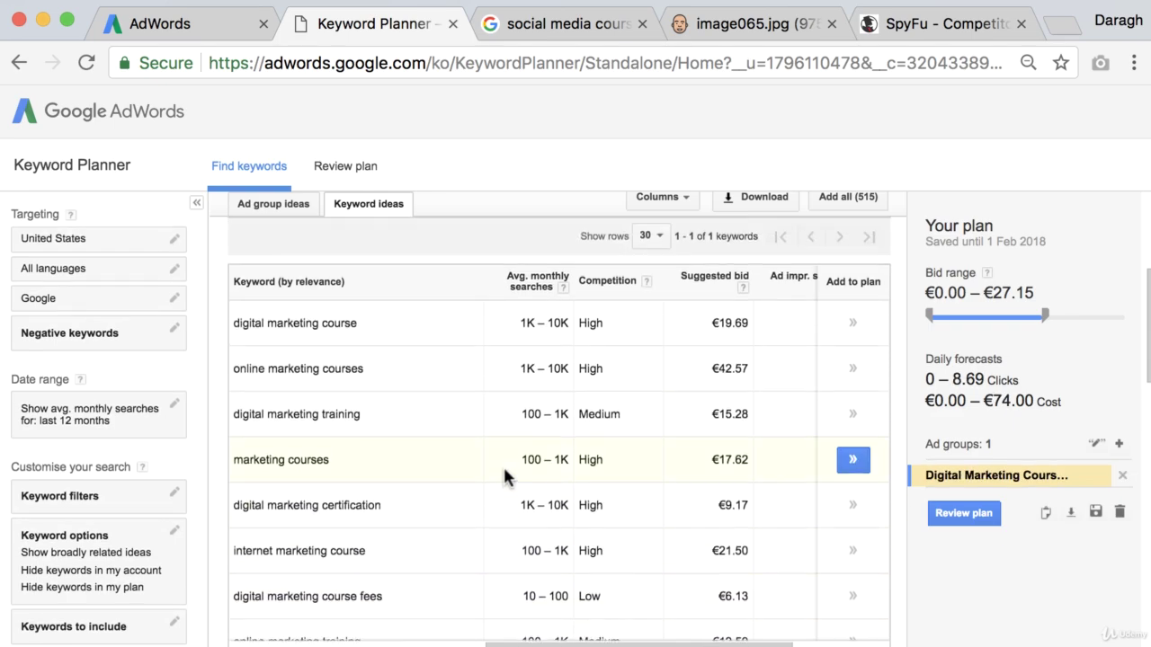
pyautogui.scroll(-6, 503, 465)
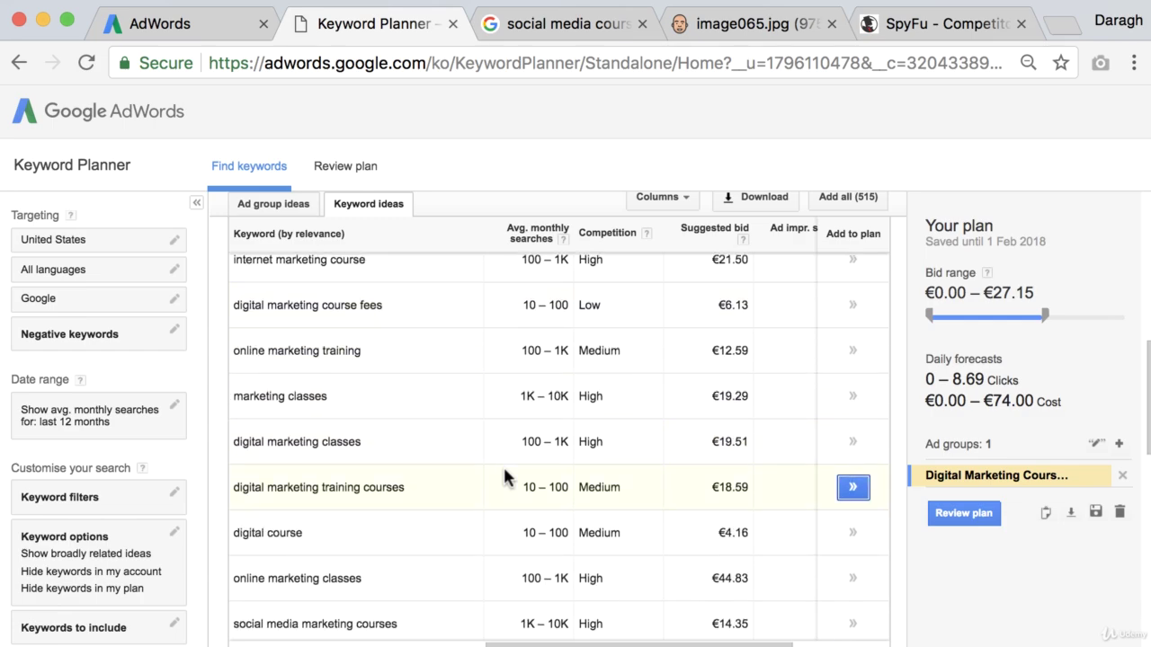
pyautogui.scroll(-2, 504, 470)
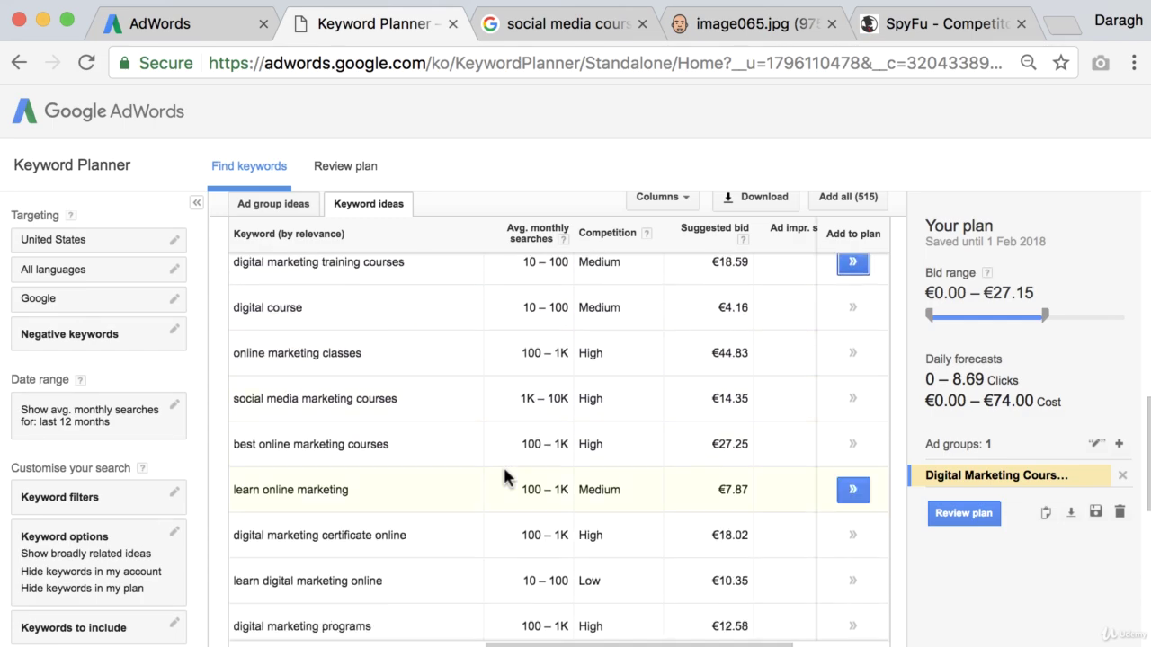
pyautogui.scroll(-3, 504, 468)
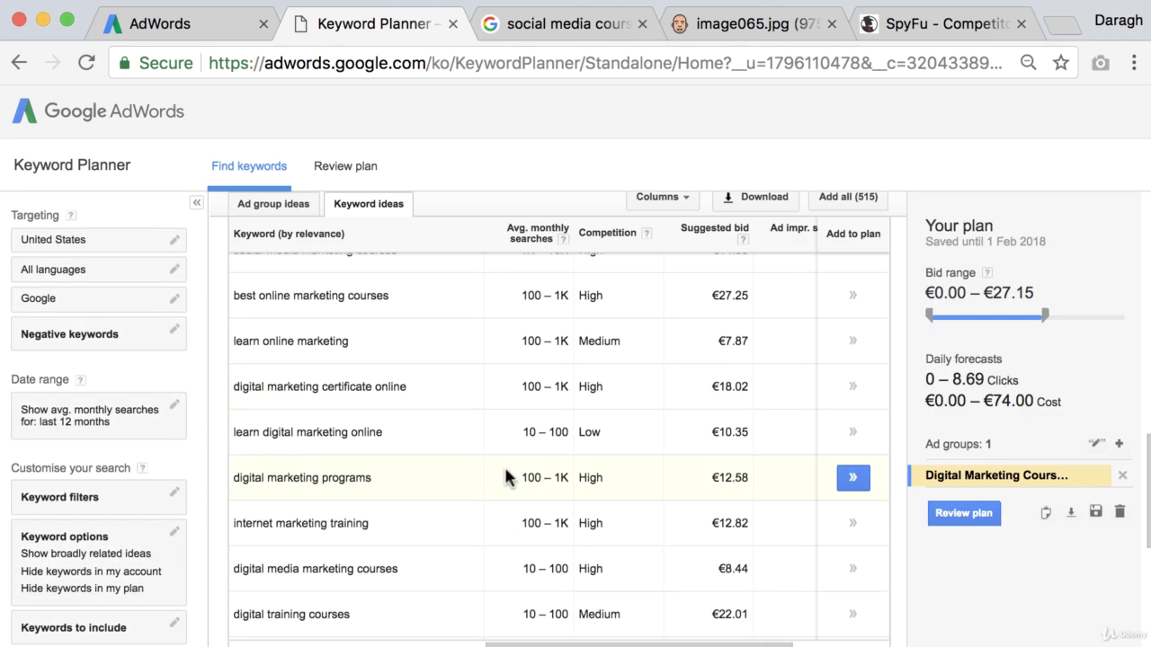
pyautogui.scroll(-2, 506, 470)
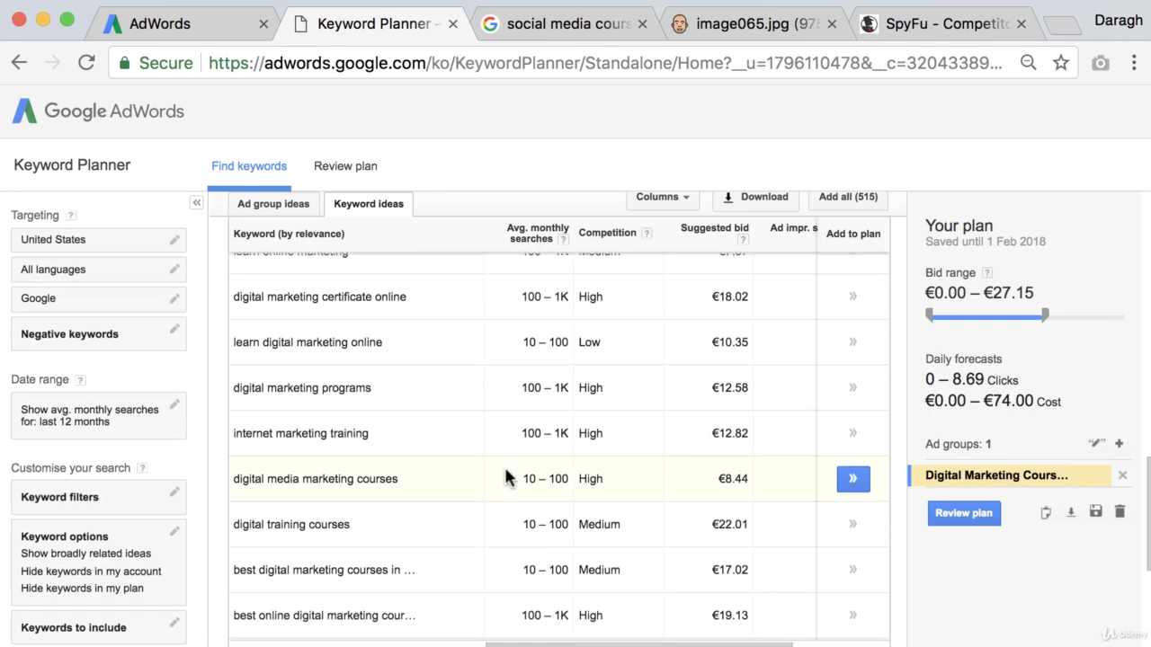
pyautogui.scroll(-1, 505, 477)
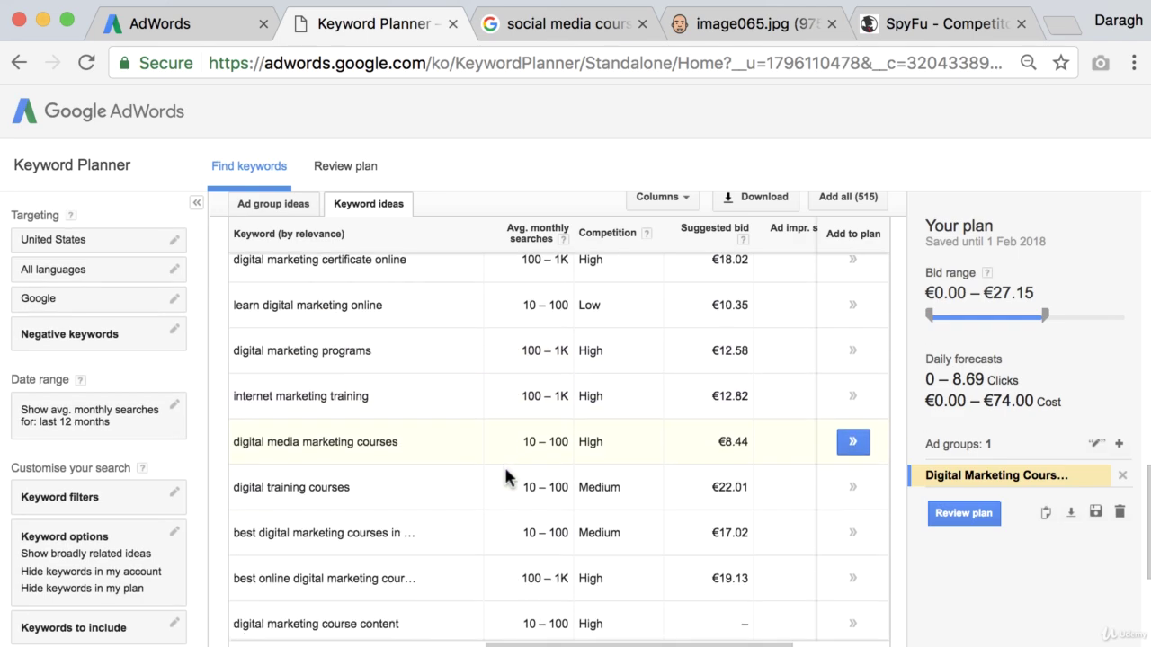
pyautogui.scroll(-4, 467, 486)
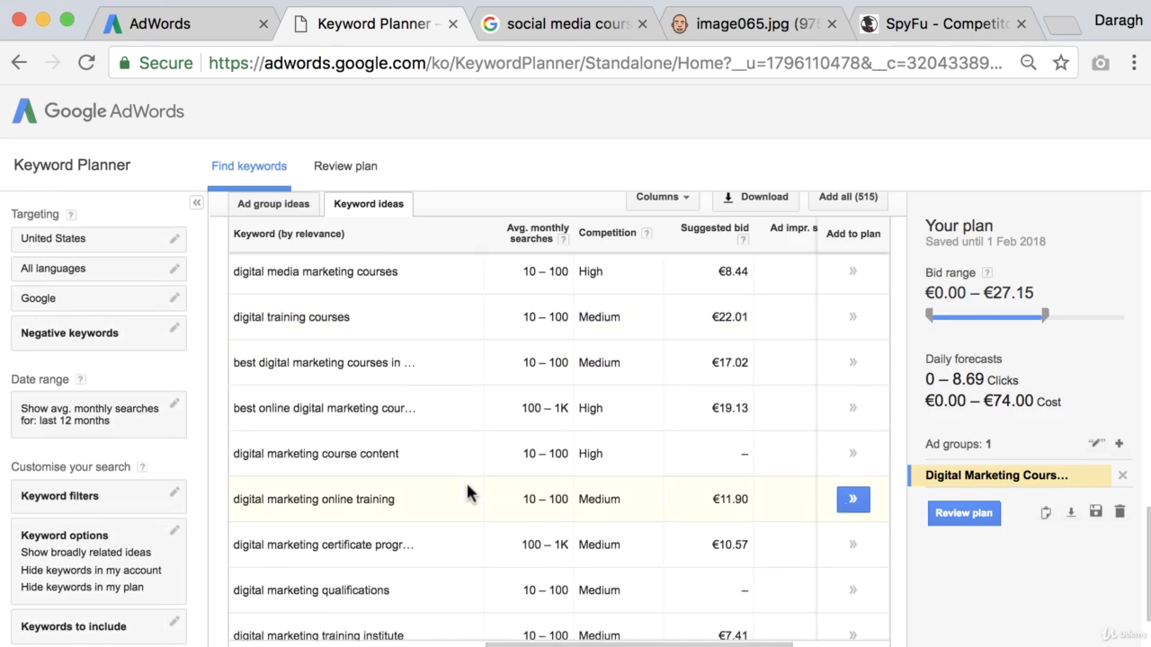
pyautogui.scroll(-1, 466, 480)
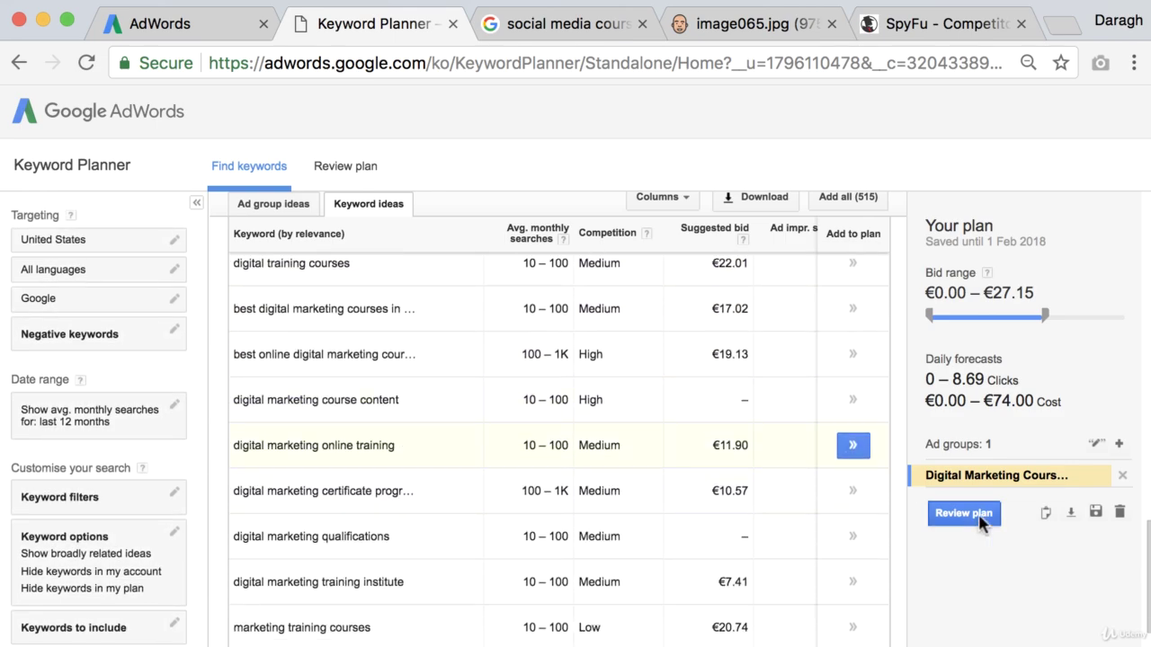
# Copy the plan's three keywords from the Keyword Planner into the AdWords ad group's keyword list, and close the Keyword Planner.
pyautogui.click(1045, 512)
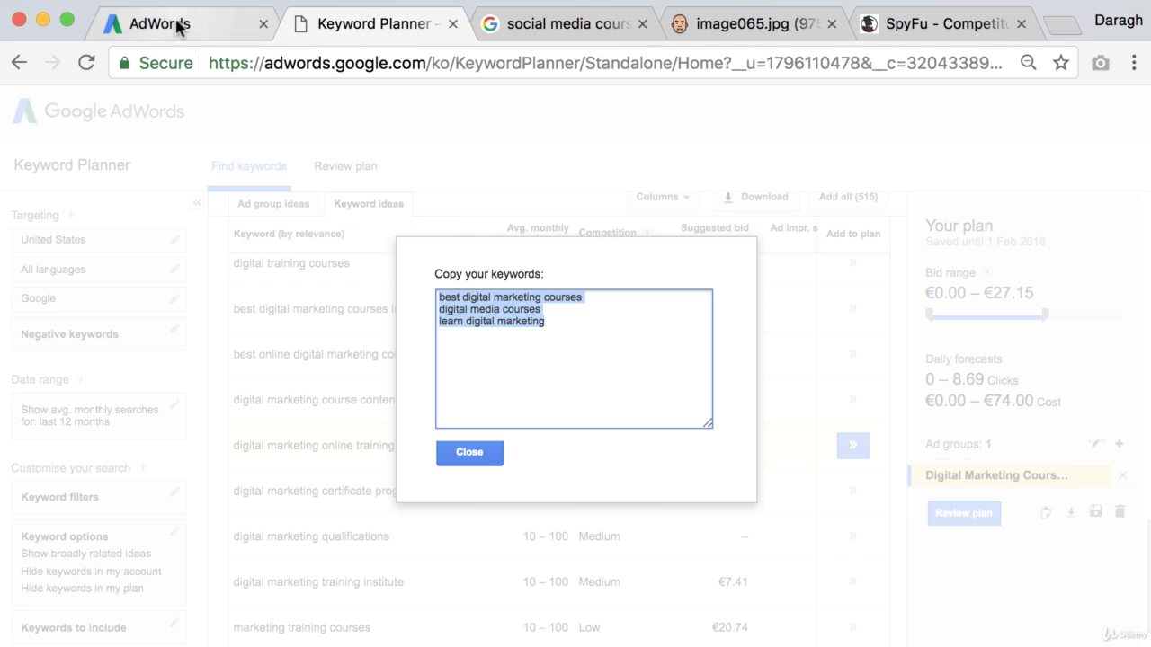
pyautogui.click(146, 26)
pyautogui.click(328, 407)
pyautogui.press('Return')
pyautogui.press('super+v')
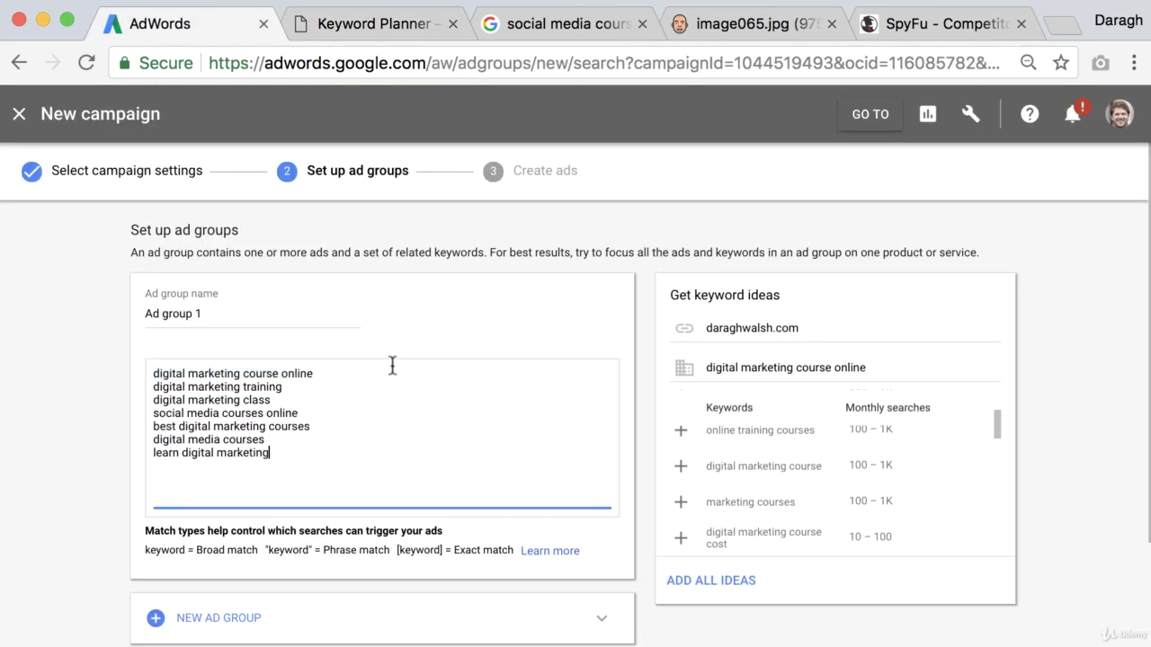
pyautogui.click(453, 25)
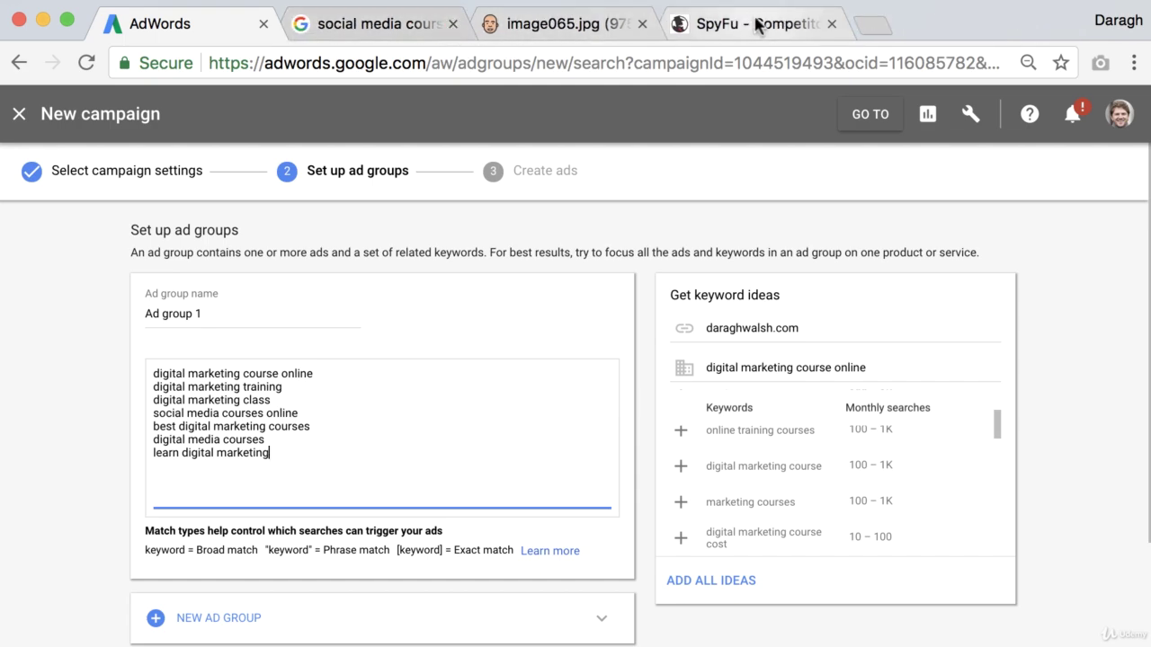
# Switch to SpyFu, place its page beside the AdWords one, and view its competitor website search.
pyautogui.moveTo(745, 24); pyautogui.dragTo(417, 31)
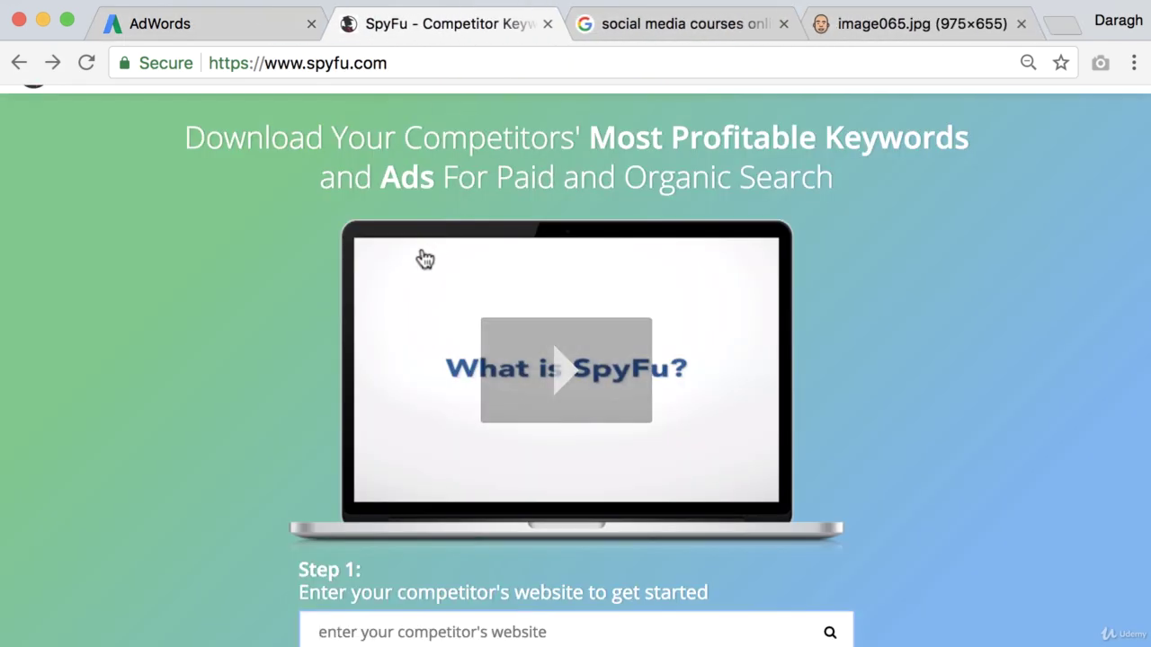
pyautogui.scroll(-2, 397, 273)
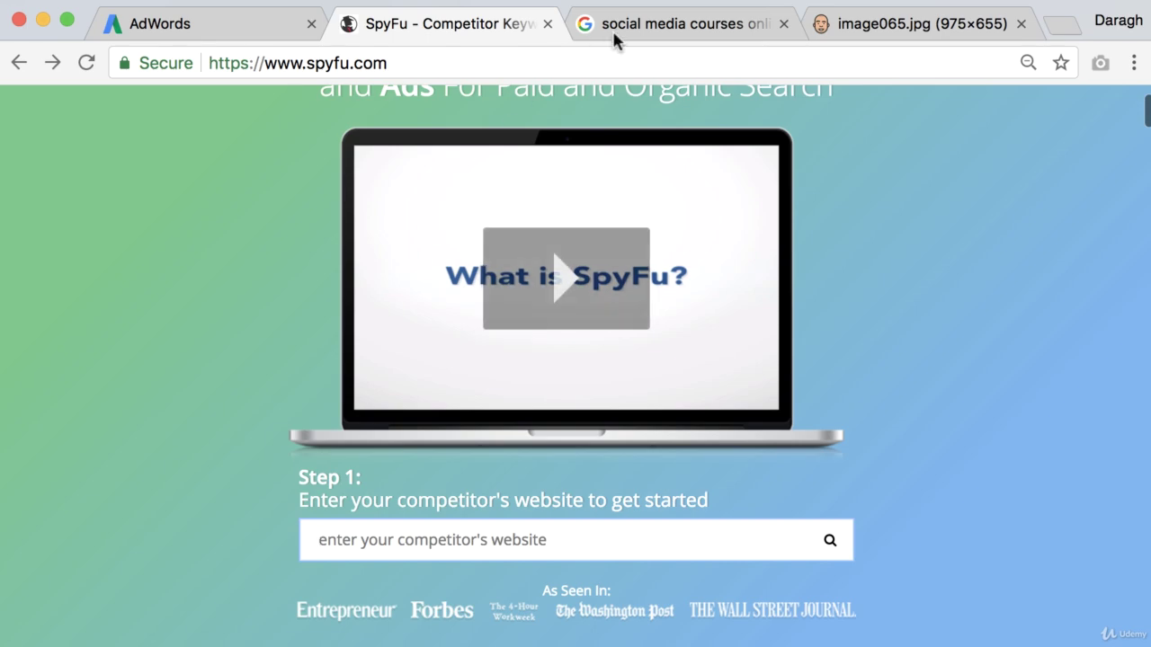
pyautogui.click(670, 29)
# Copy the ad group keyword "digital marketing course online" and search Google for it on a new page beside AdWords to find competitors' ads.
pyautogui.click(277, 34)
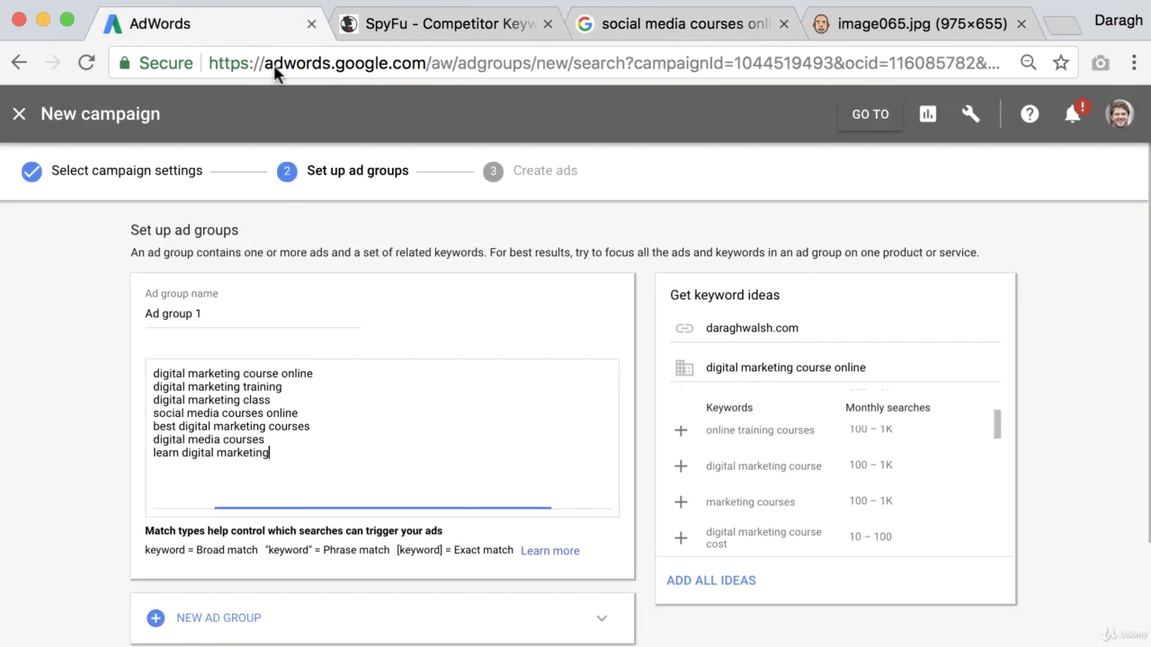
pyautogui.moveTo(313, 371); pyautogui.dragTo(134, 372)
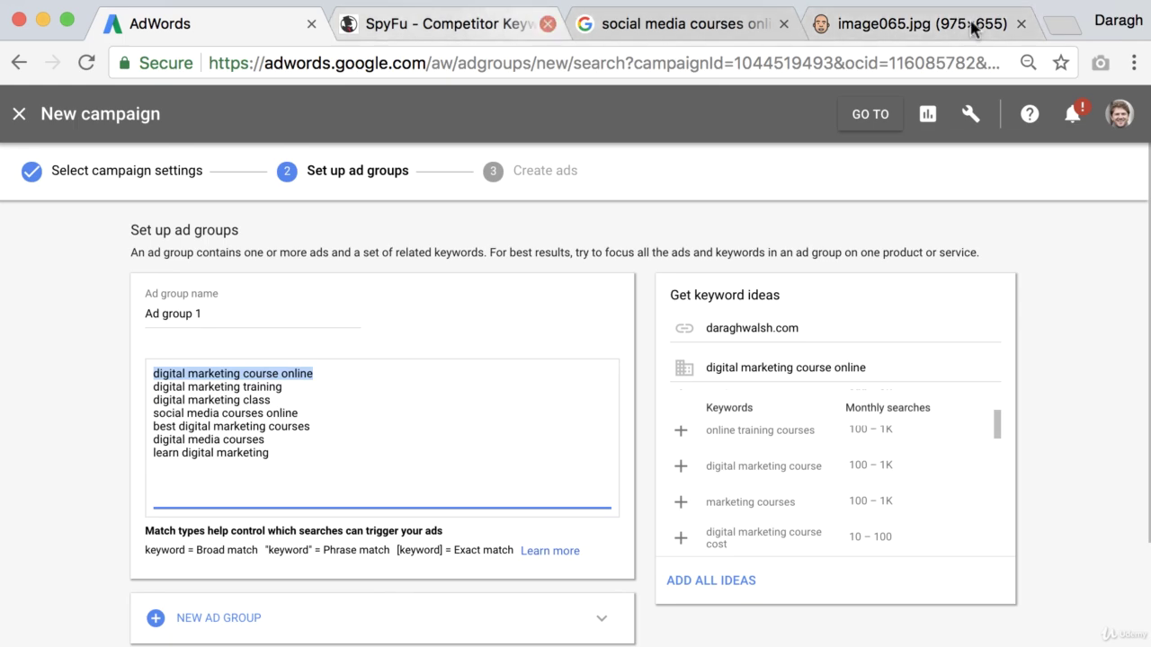
pyautogui.click(1061, 27)
pyautogui.moveTo(1044, 33); pyautogui.dragTo(360, 27)
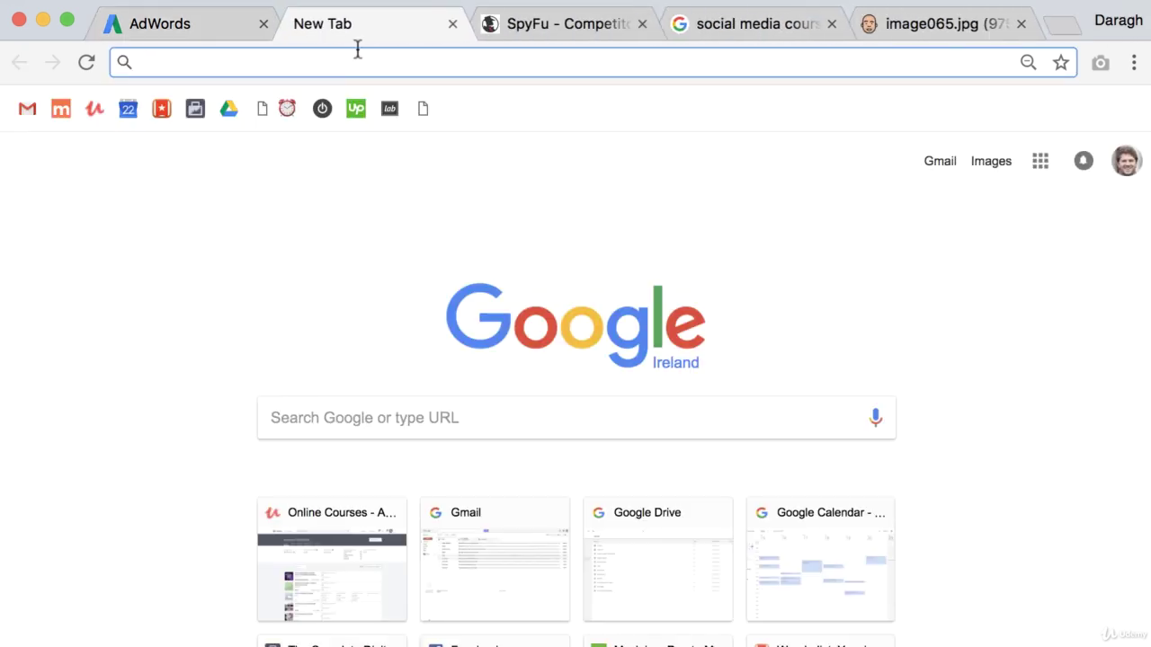
pyautogui.press('super+v')
pyautogui.press('Return')
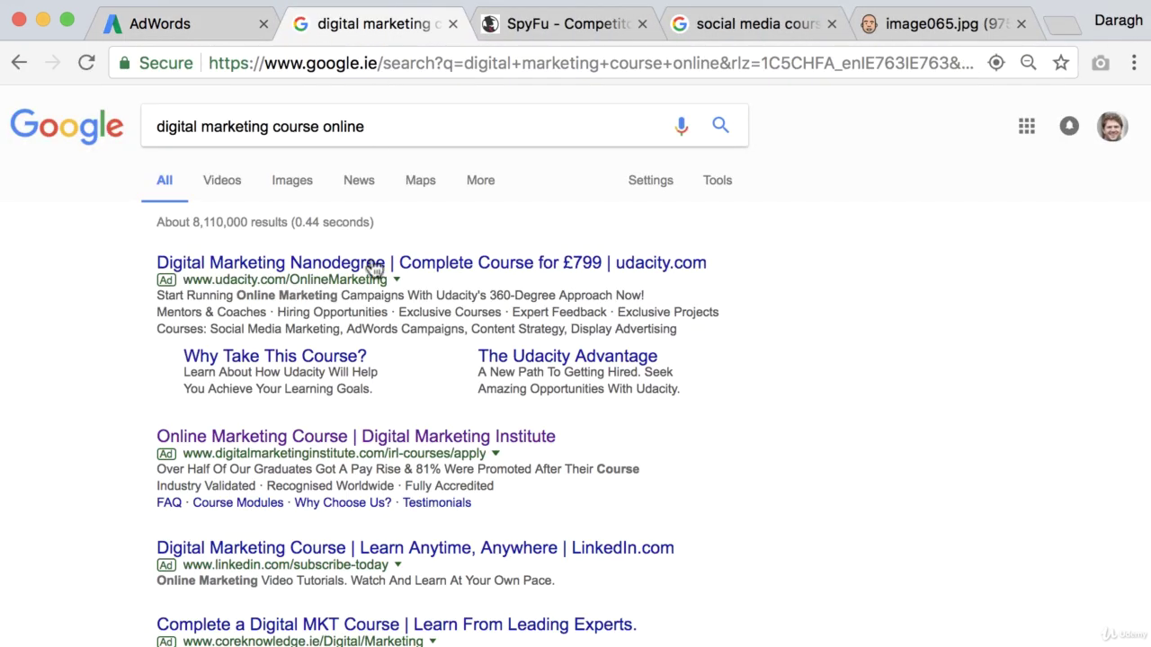
pyautogui.scroll(-2, 128, 360)
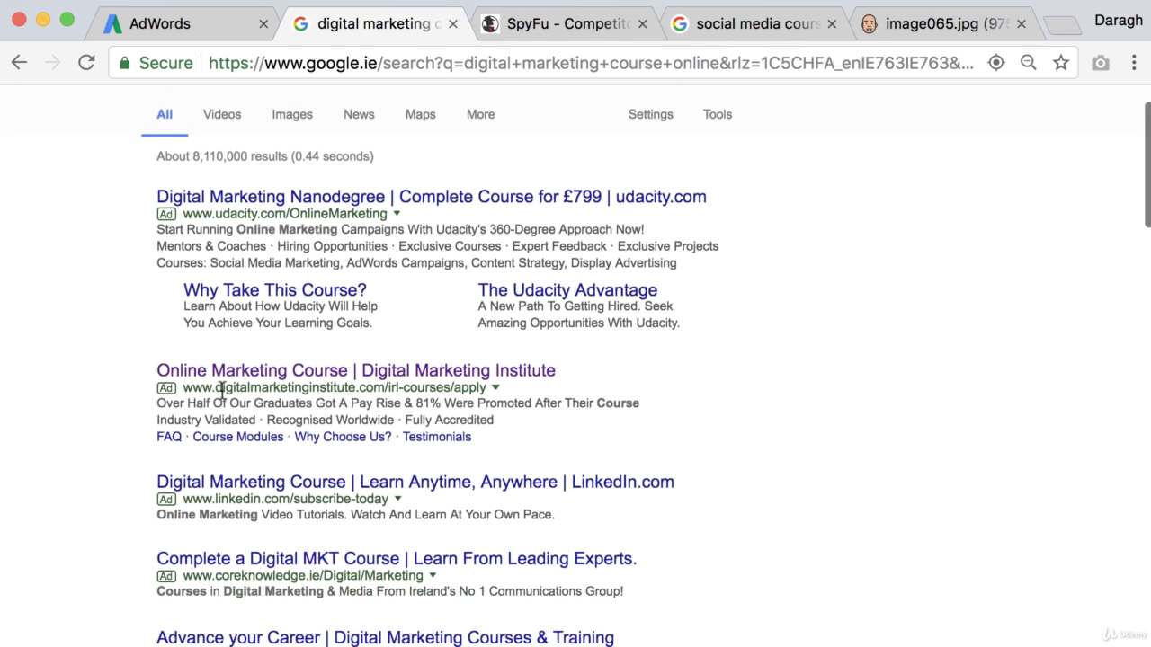
pyautogui.moveTo(185, 388); pyautogui.dragTo(370, 386)
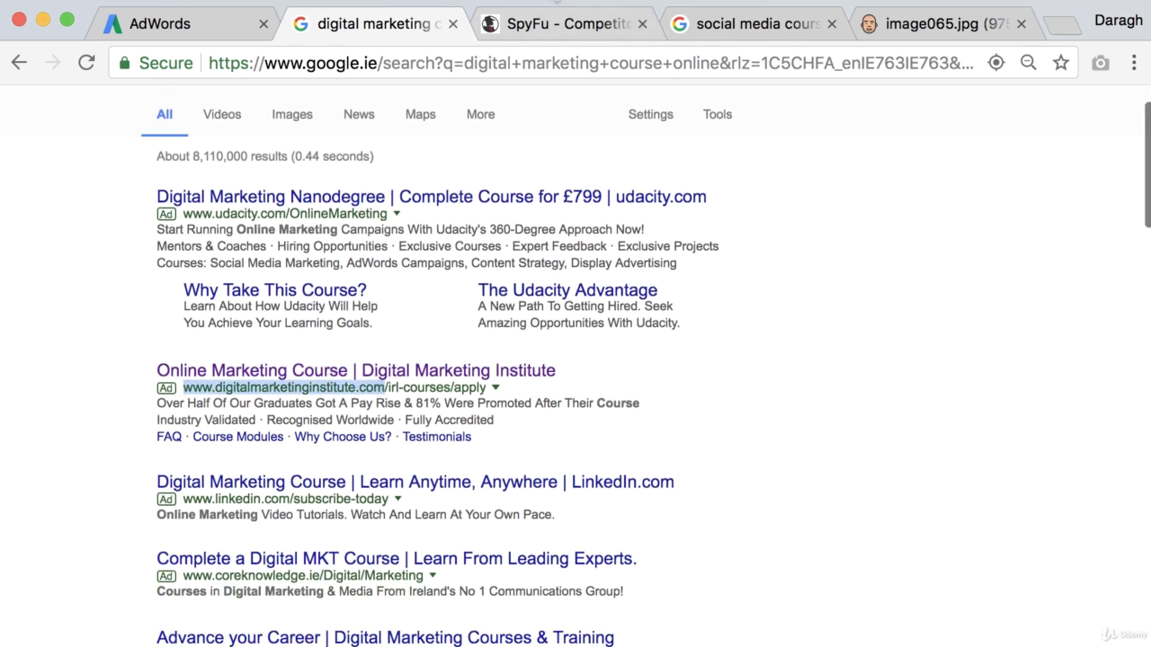
pyautogui.click(539, 23)
pyautogui.click(396, 547)
pyautogui.press('super+v')
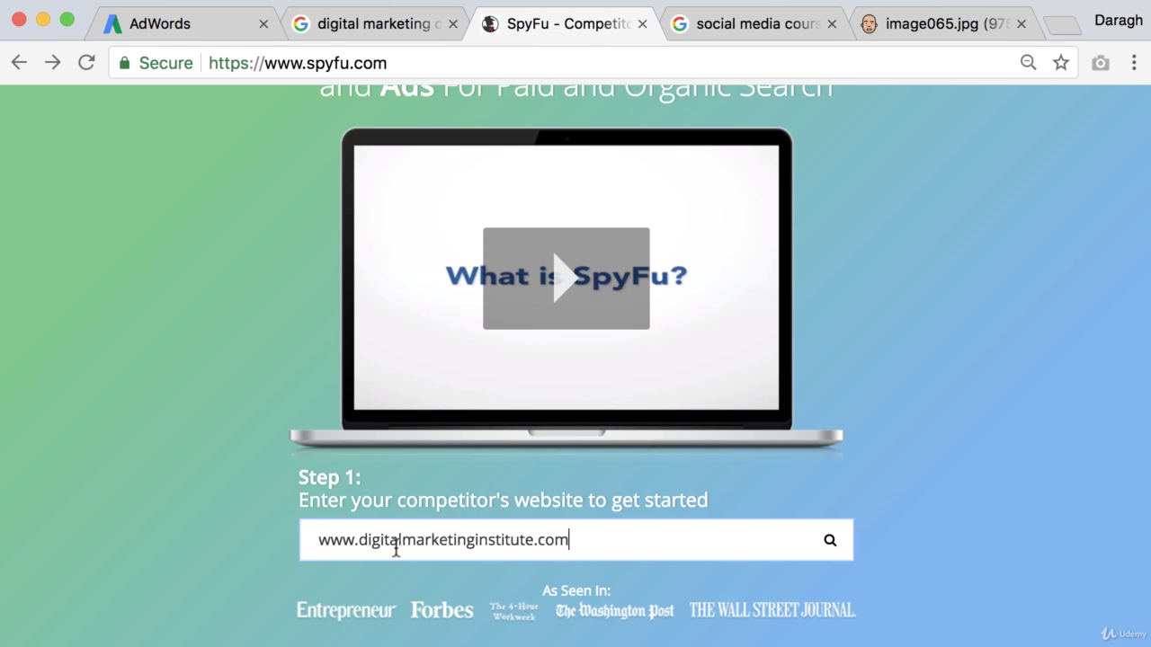
pyautogui.press('Return')
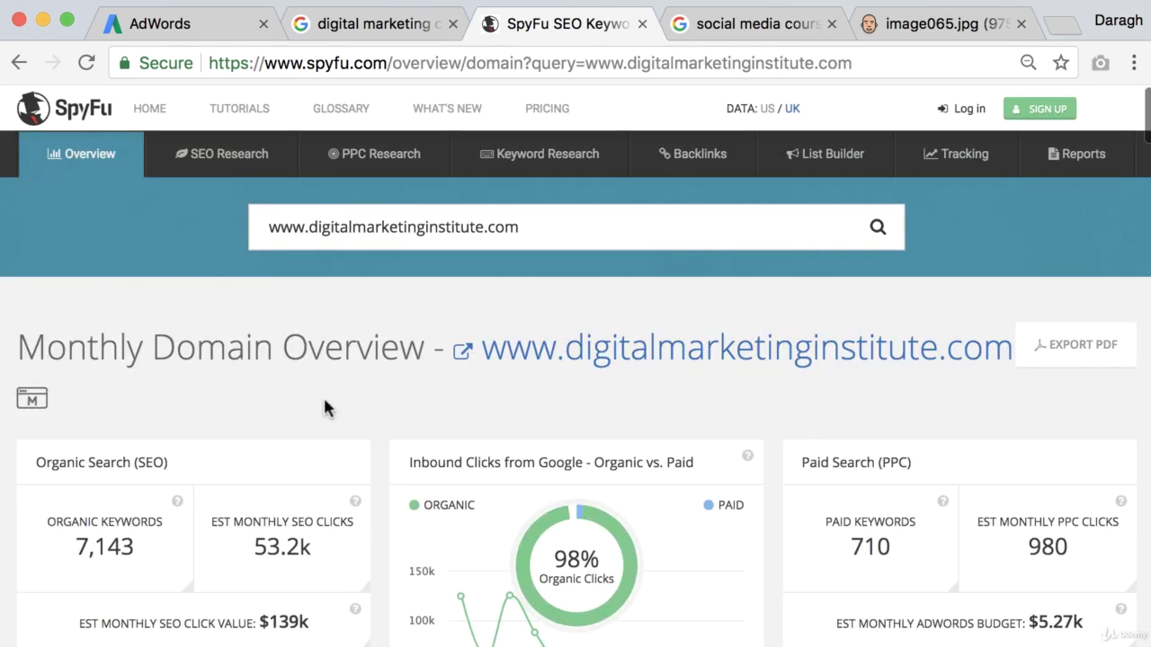
# Open the competitor's full list of paid search keywords and examine the terms, costs and monthly searches.
pyautogui.scroll(-3, 540, 414)
pyautogui.click(800, 409)
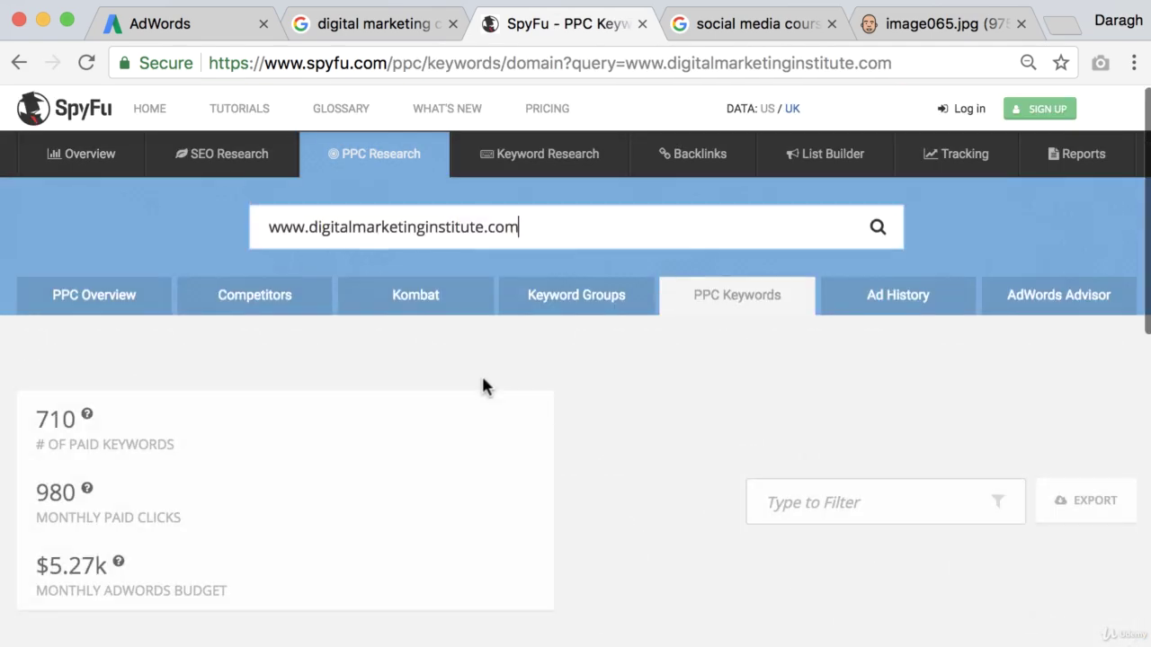
pyautogui.scroll(-4, 483, 387)
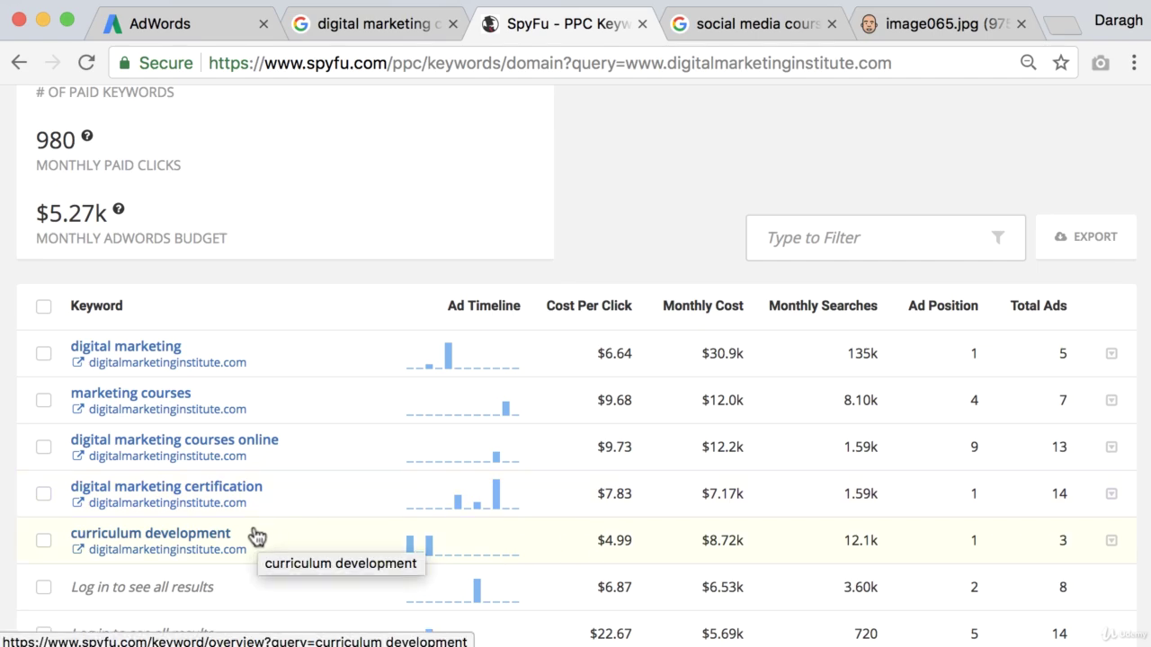
# Open the competitor's keyword "curriculum development", copy it and search Google for it to check its relevance.
pyautogui.click(185, 536)
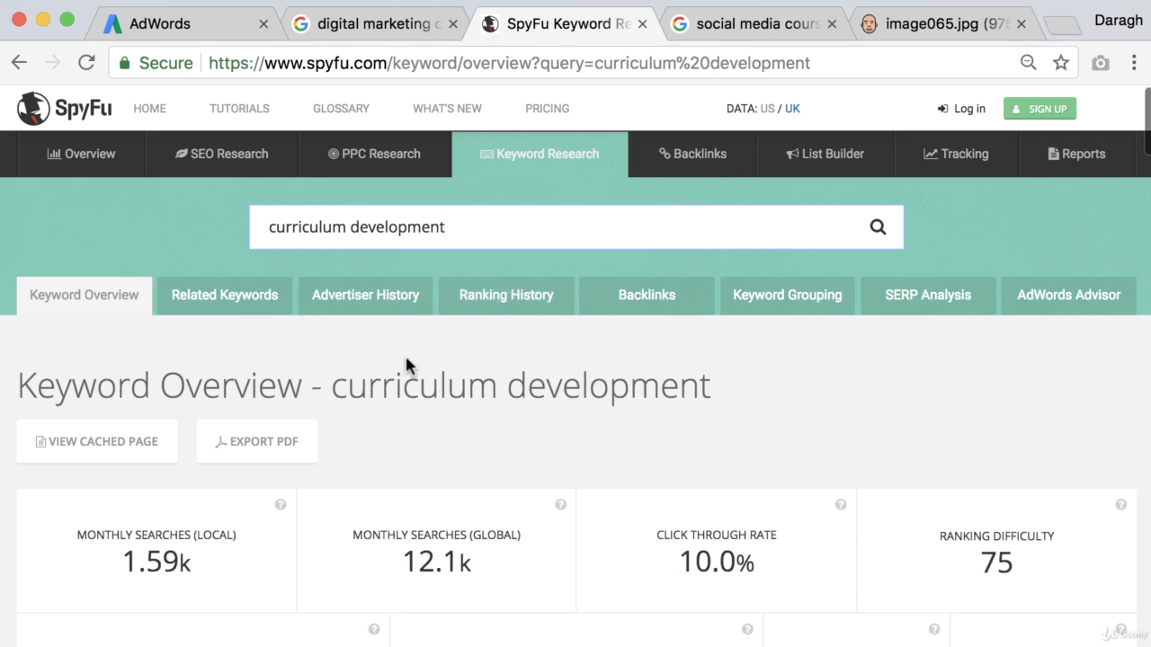
pyautogui.moveTo(465, 231); pyautogui.dragTo(206, 226)
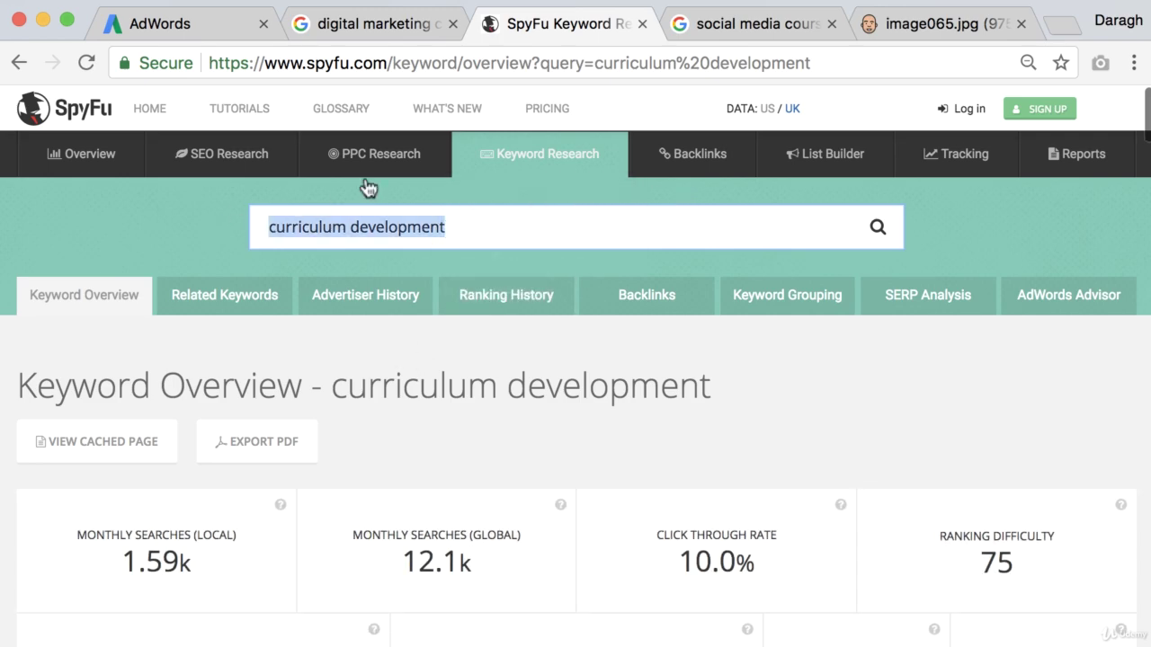
pyautogui.click(1063, 24)
pyautogui.moveTo(916, 27); pyautogui.dragTo(629, 30)
pyautogui.press('super+v')
pyautogui.press('Return')
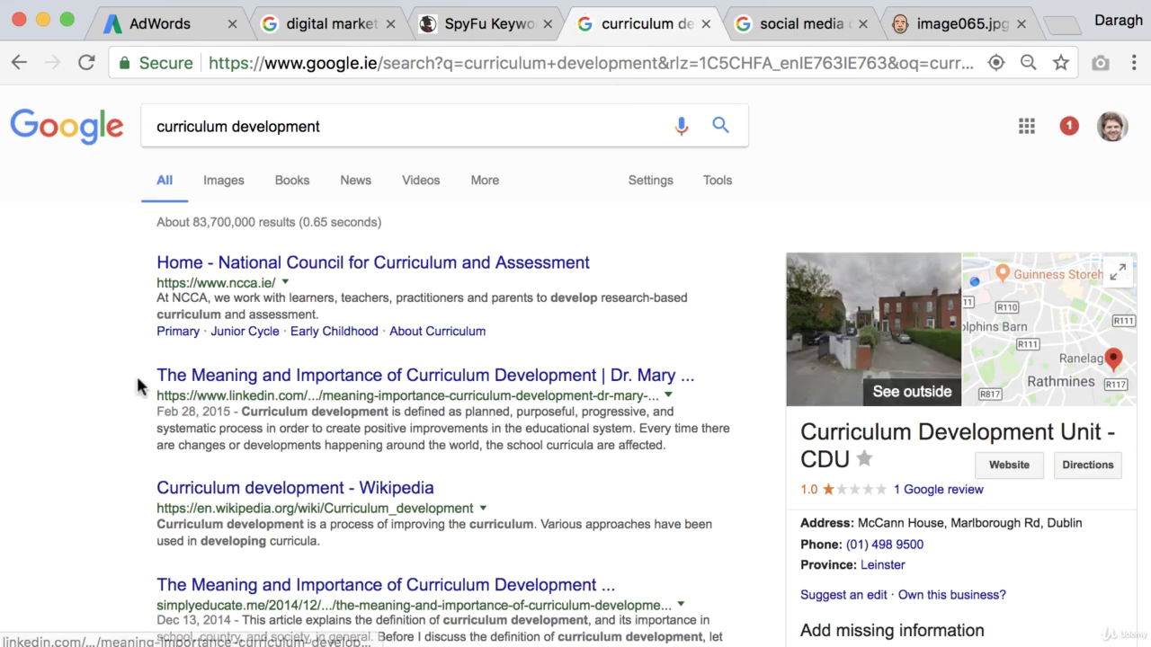
# From the competitor's paid keywords in SpyFu, copy "digital marketing certification" and add it to the end of the AdWords ad group's keyword list.
pyautogui.click(503, 36)
pyautogui.click(19, 63)
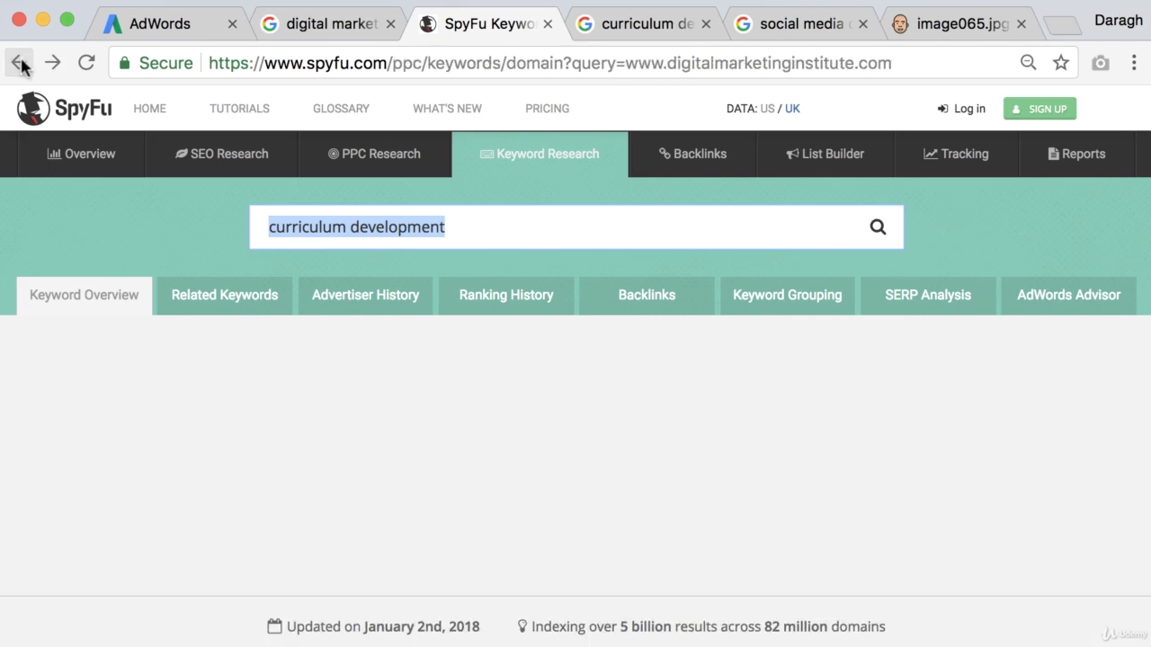
pyautogui.scroll(-5, 340, 435)
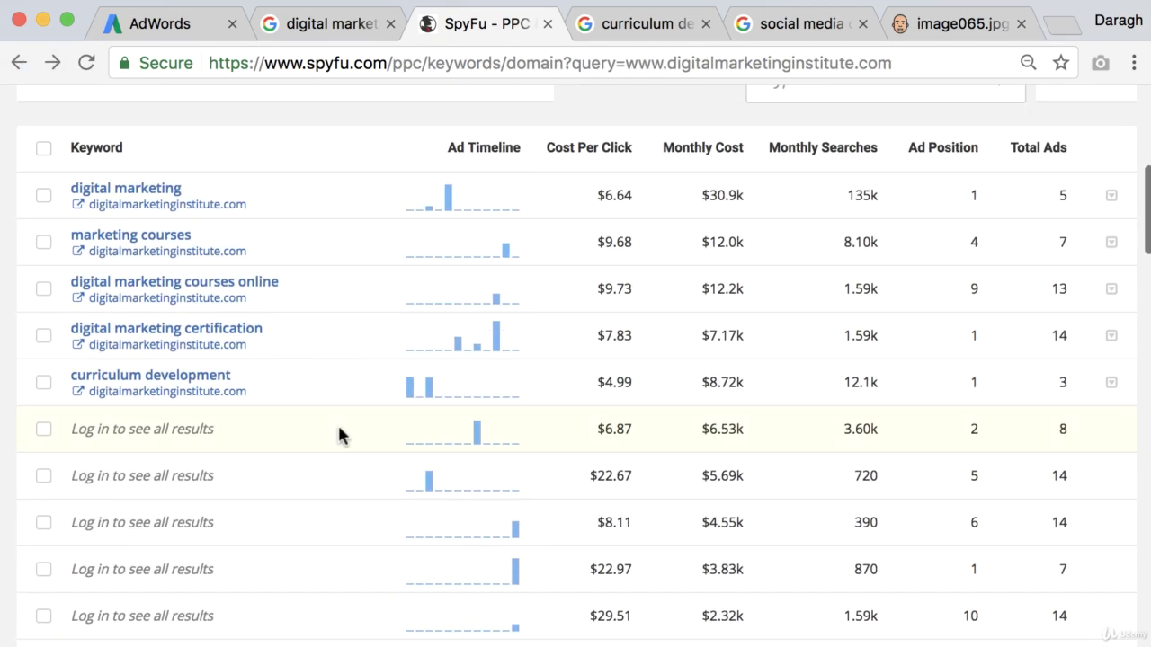
pyautogui.click(249, 334)
pyautogui.tripleClick(377, 219)
pyautogui.press('super+c')
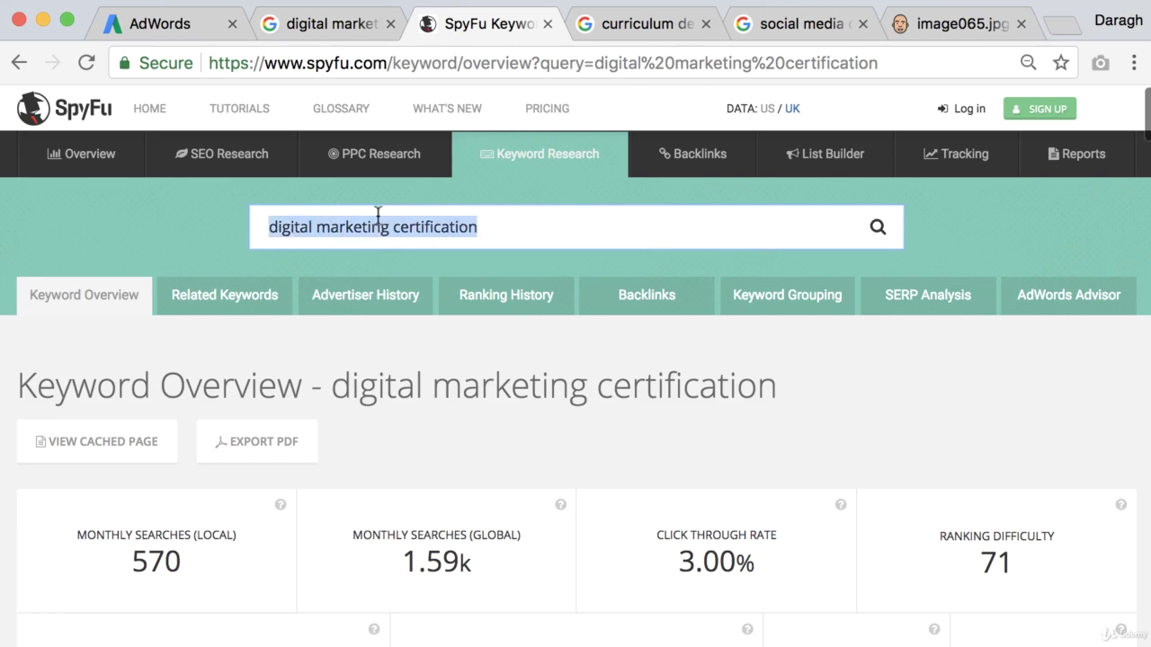
pyautogui.click(173, 29)
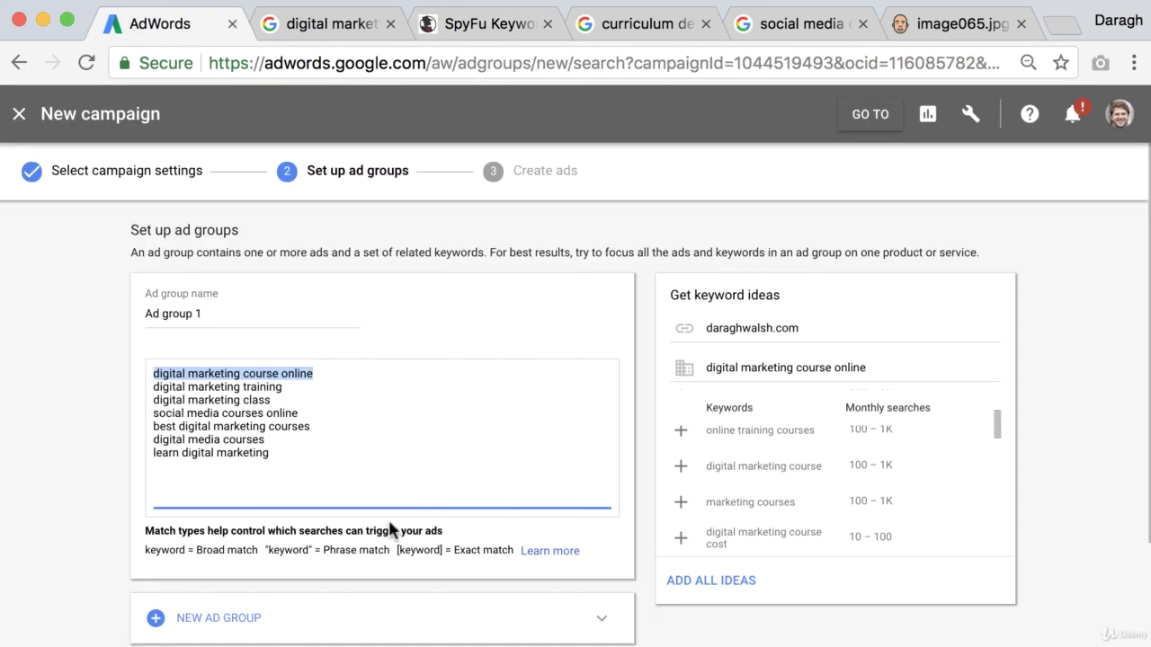
pyautogui.click(323, 467)
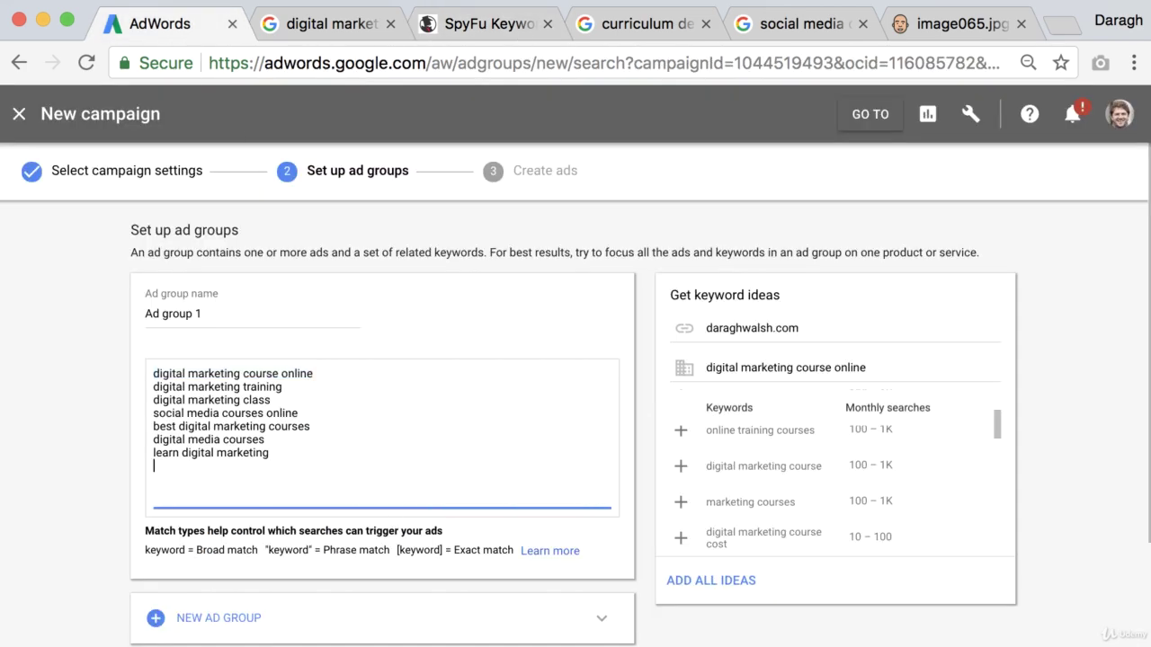
pyautogui.press('super+v')
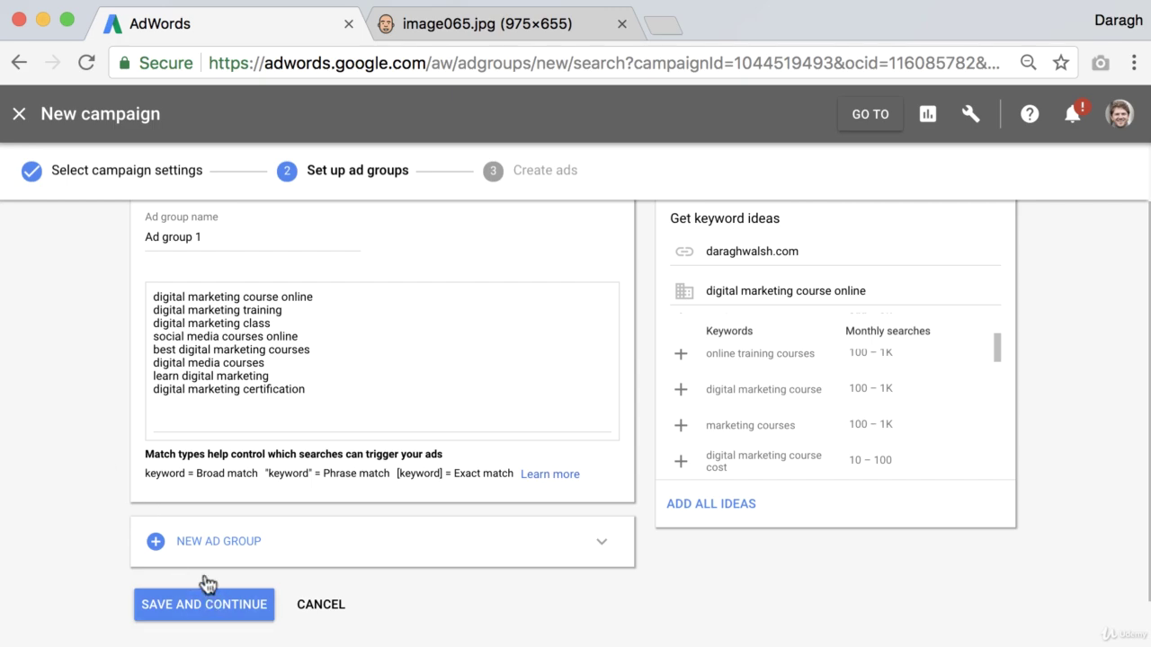
# Examine the match type notes below the ad group's keyword list, particularly broad match, in relation to the entered keywords.
pyautogui.moveTo(155, 453); pyautogui.dragTo(213, 451)
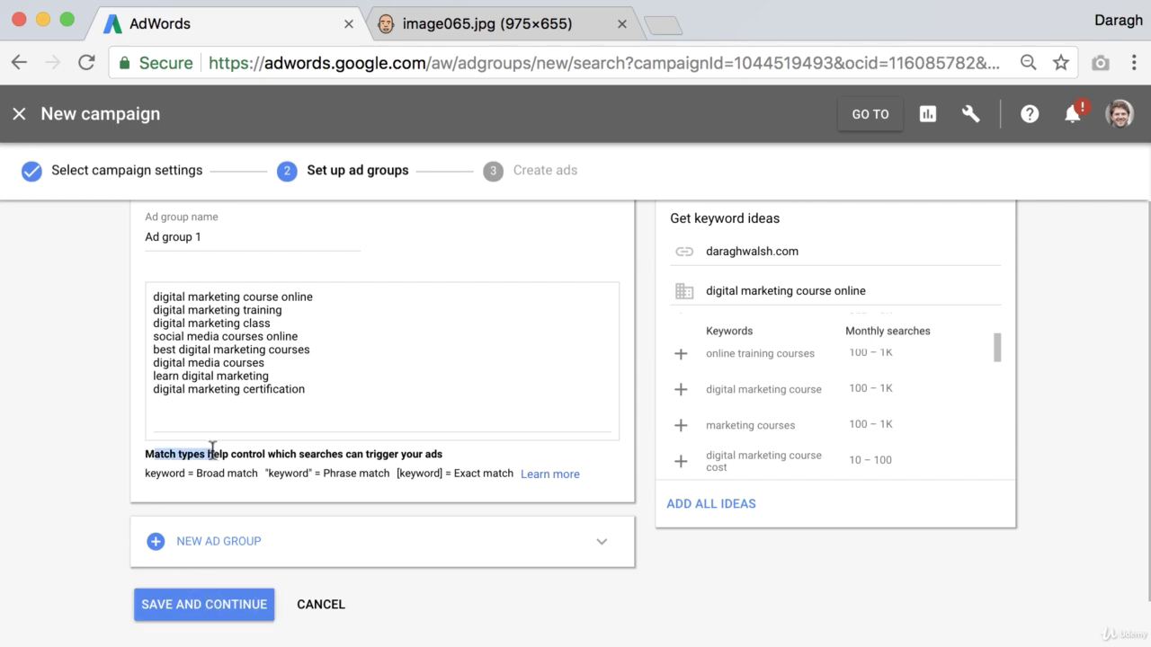
pyautogui.click(211, 453)
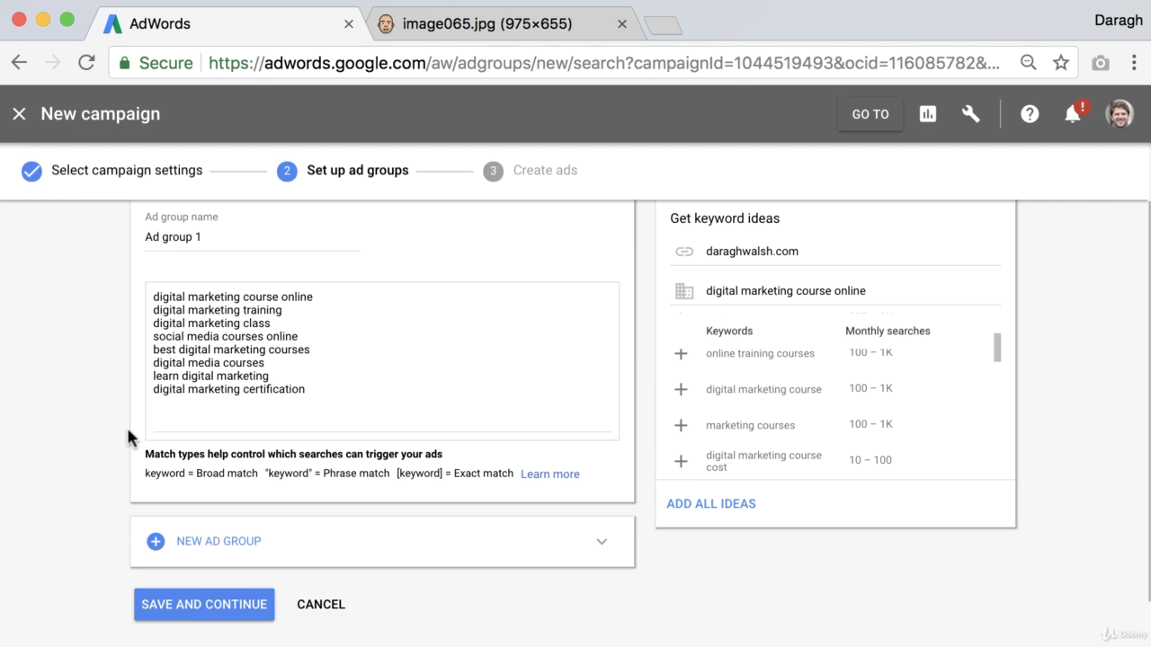
pyautogui.moveTo(145, 453); pyautogui.dragTo(444, 455)
pyautogui.click(92, 454)
pyautogui.moveTo(298, 389); pyautogui.dragTo(134, 301)
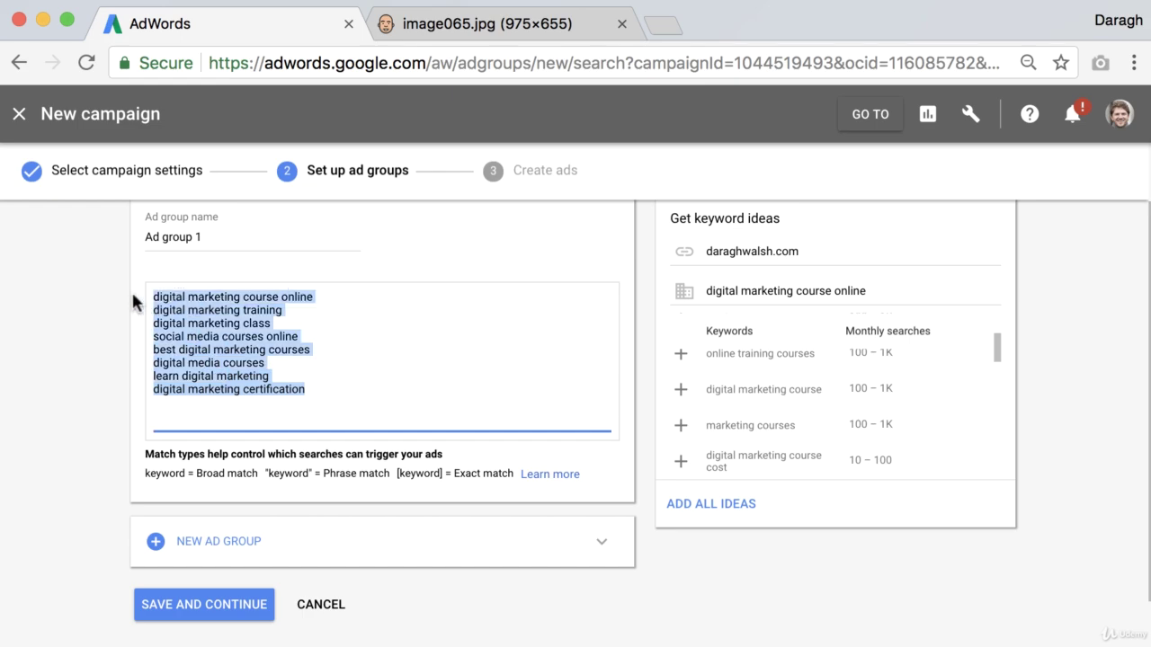
pyautogui.click(77, 333)
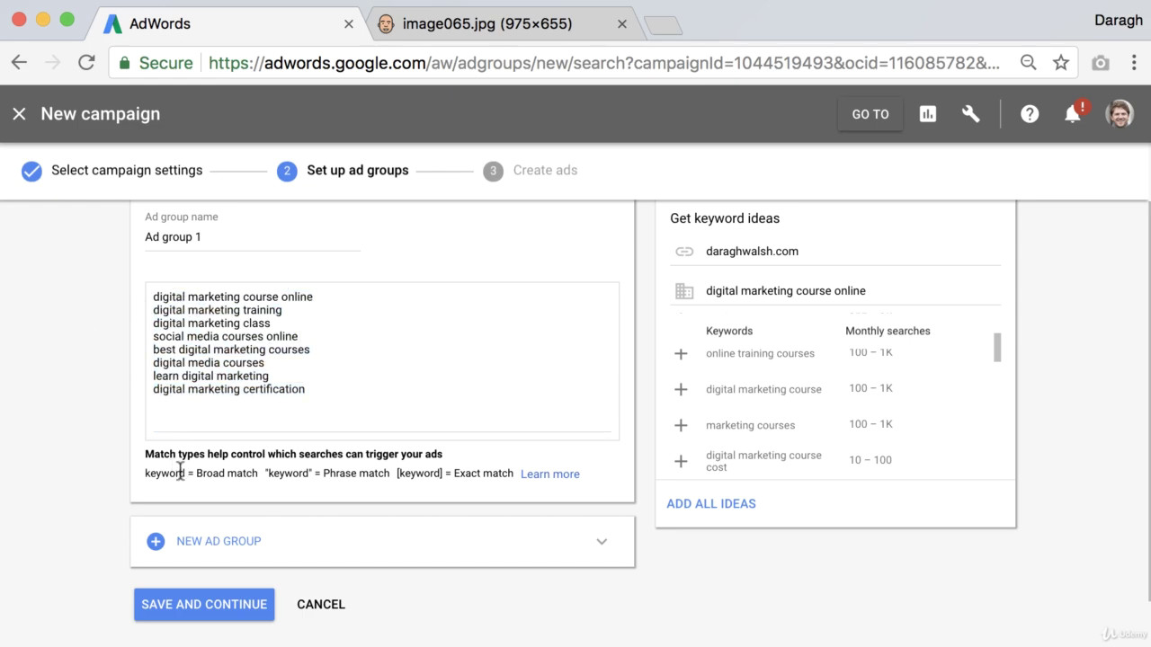
pyautogui.moveTo(197, 477); pyautogui.dragTo(257, 477)
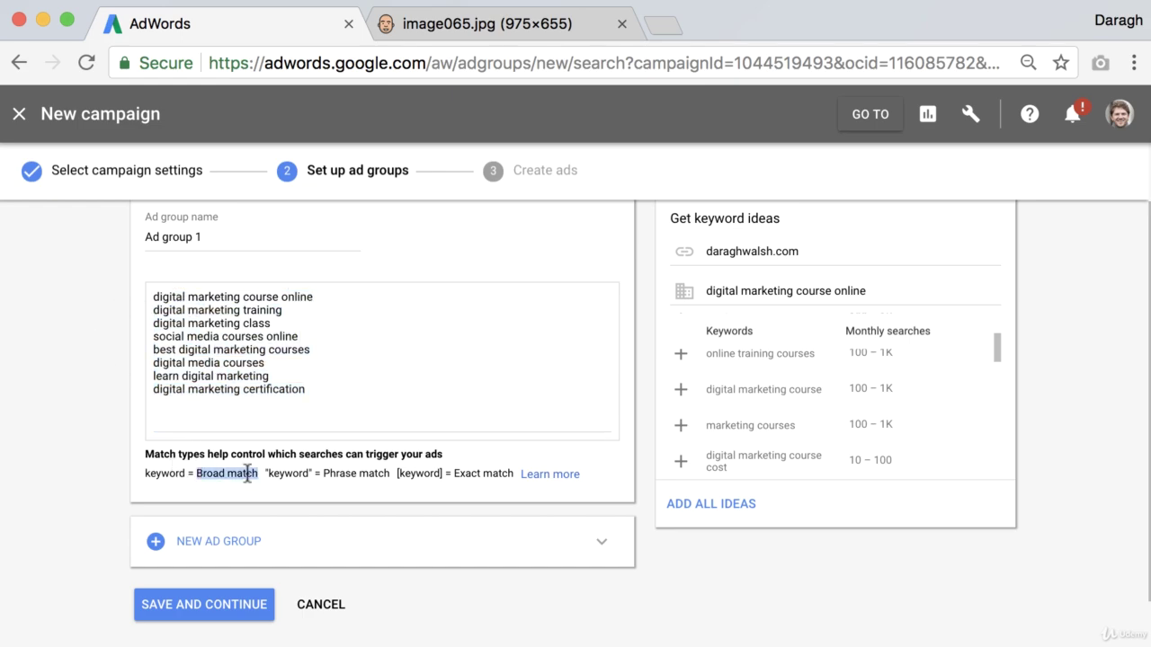
# Open the help article on keyword matching options in a separate page and go to its Broad match section.
pyautogui.rightClick(543, 474)
pyautogui.click(566, 482)
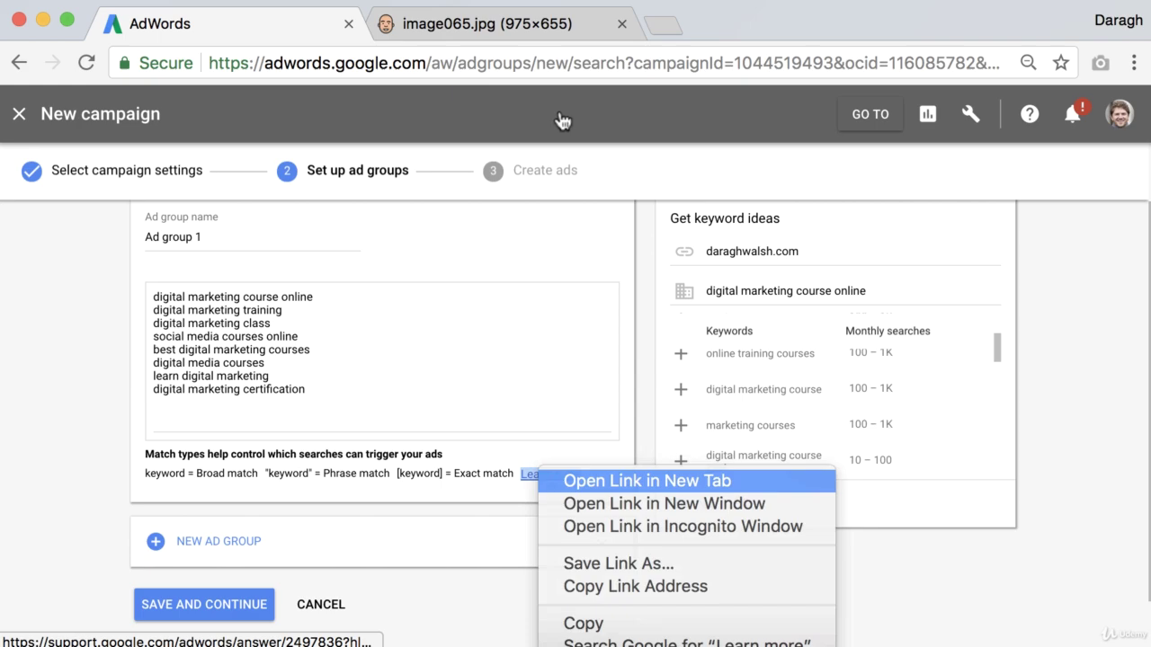
pyautogui.click(500, 24)
pyautogui.scroll(-3, 323, 395)
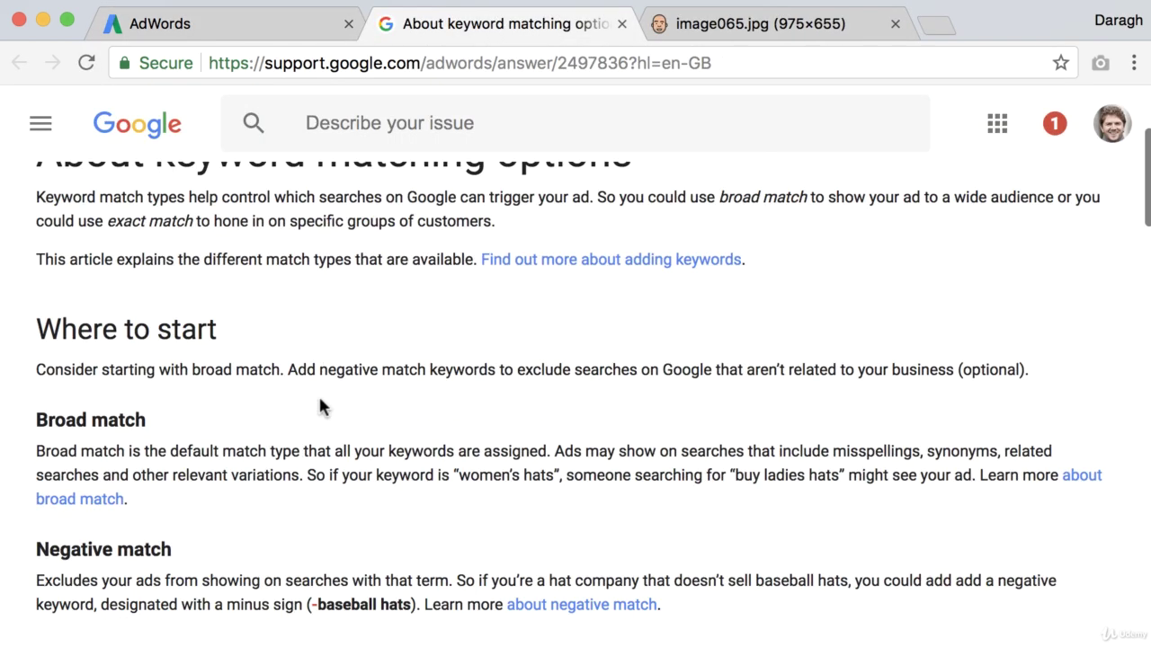
# Read the Broad match explanation, including the default match type, the search variations covered and the "women's hats" example.
pyautogui.moveTo(171, 450); pyautogui.dragTo(550, 451)
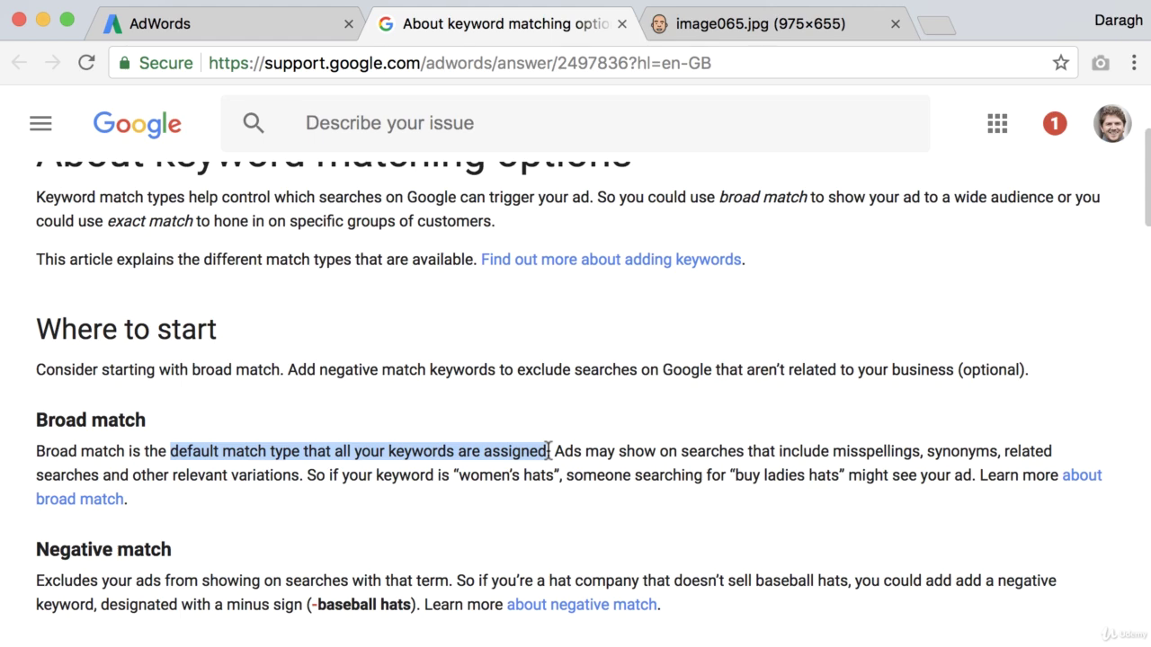
pyautogui.click(599, 451)
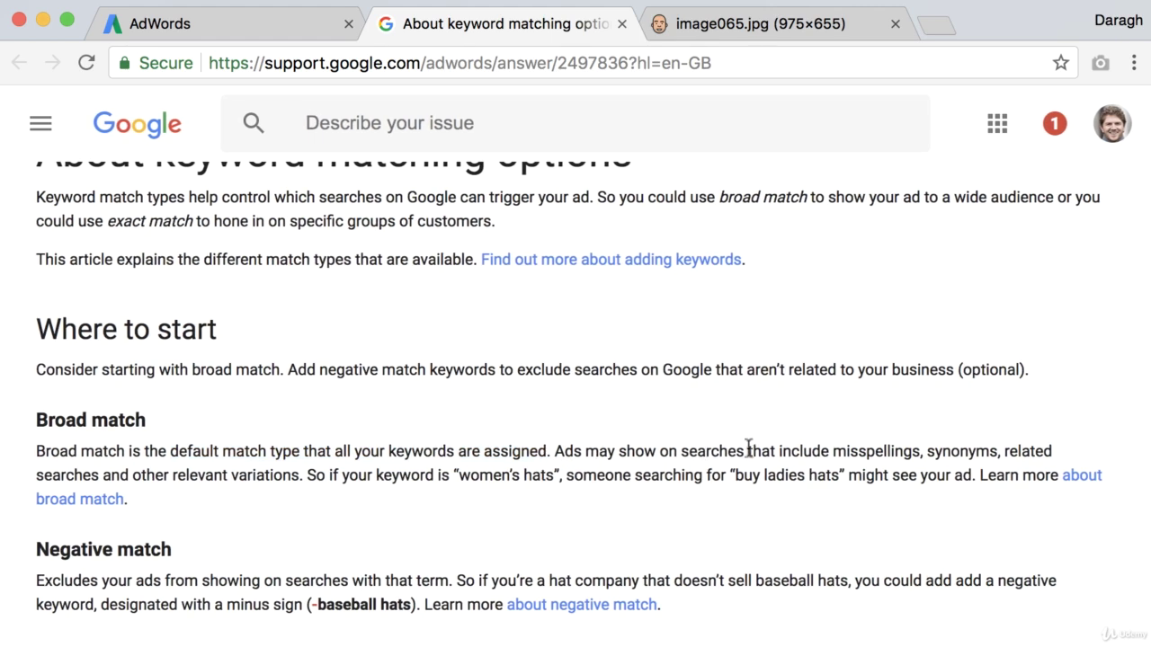
pyautogui.moveTo(834, 450); pyautogui.dragTo(303, 470)
pyautogui.click(303, 471)
pyautogui.scroll(1, 418, 477)
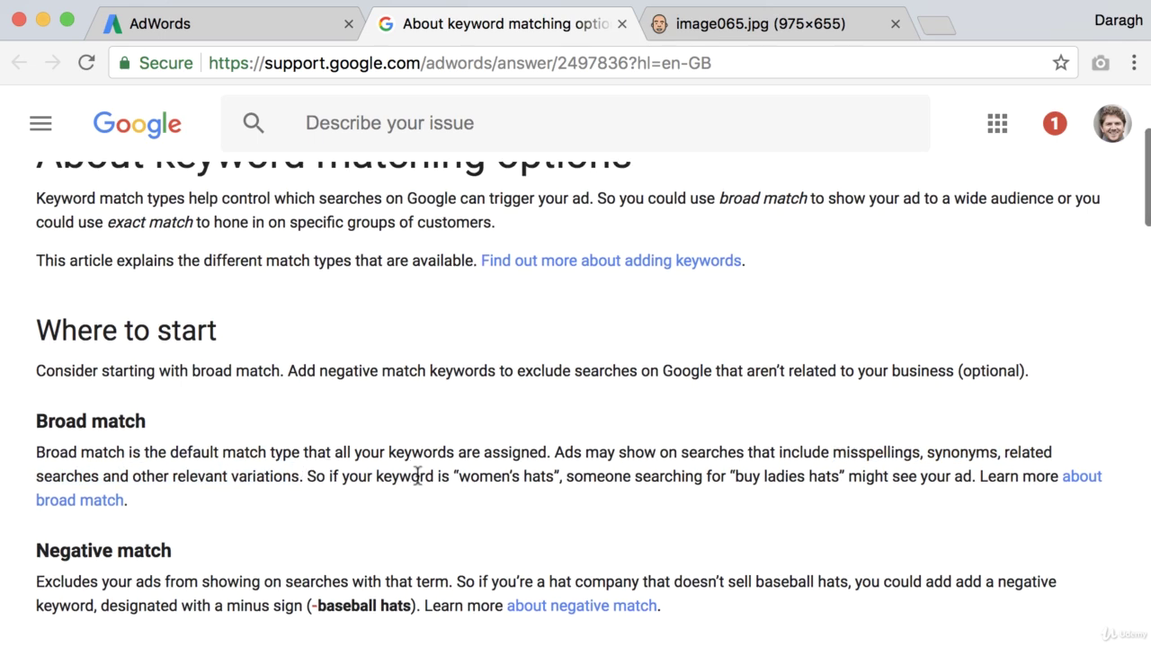
pyautogui.moveTo(460, 477); pyautogui.dragTo(732, 478)
pyautogui.click(715, 483)
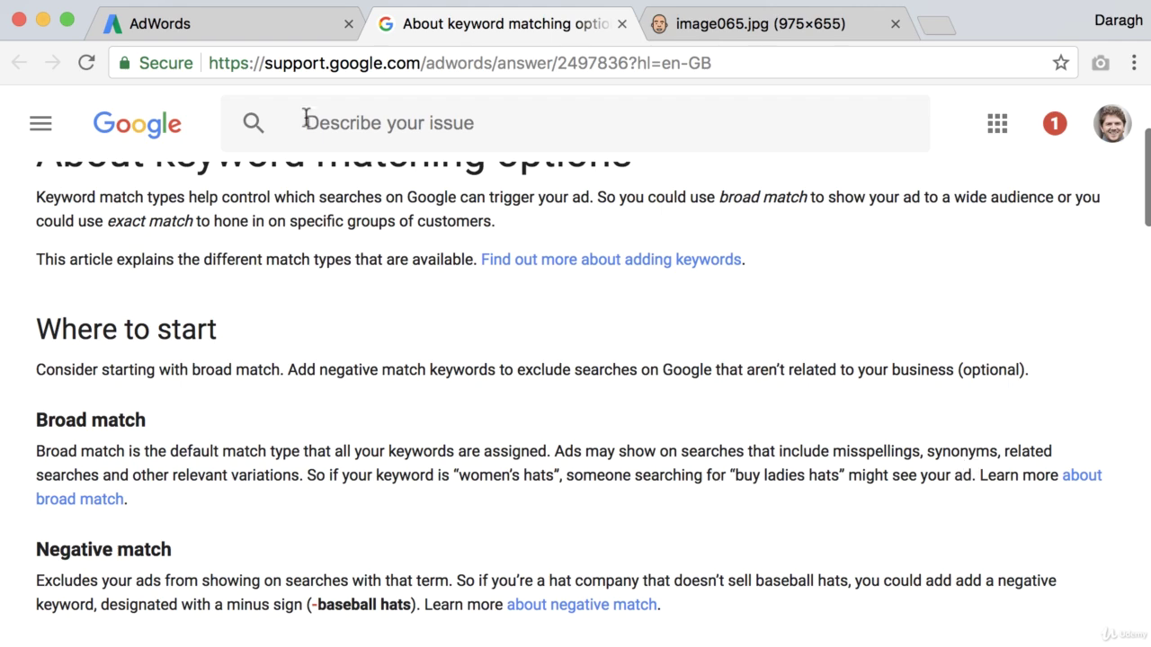
# Return to AdWords and review the ad group's keywords in light of broad match, starting with "digital marketing course online" and covering the whole list.
pyautogui.scroll(1, 303, 93)
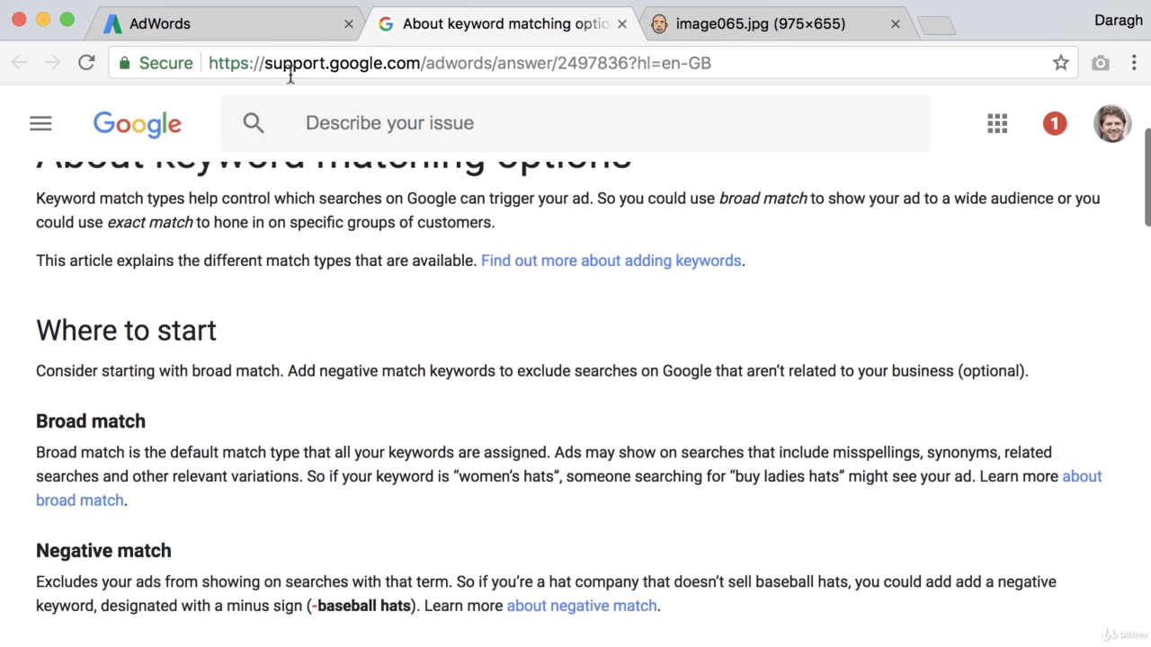
pyautogui.click(263, 34)
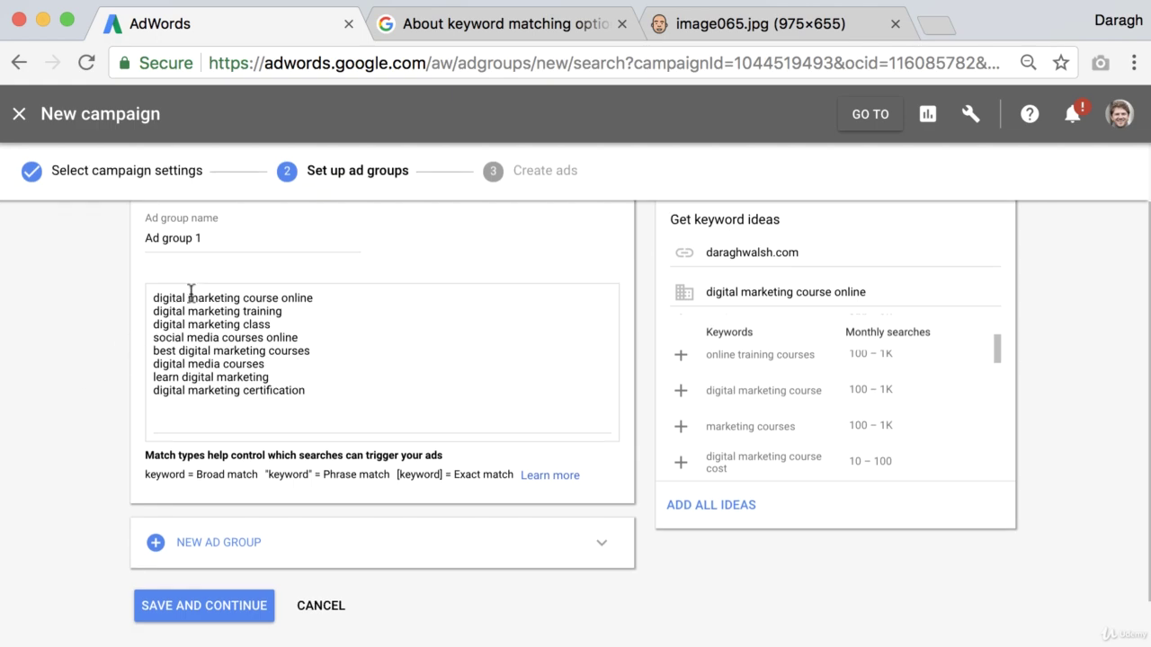
pyautogui.scroll(1, 159, 306)
pyautogui.moveTo(152, 300); pyautogui.dragTo(327, 297)
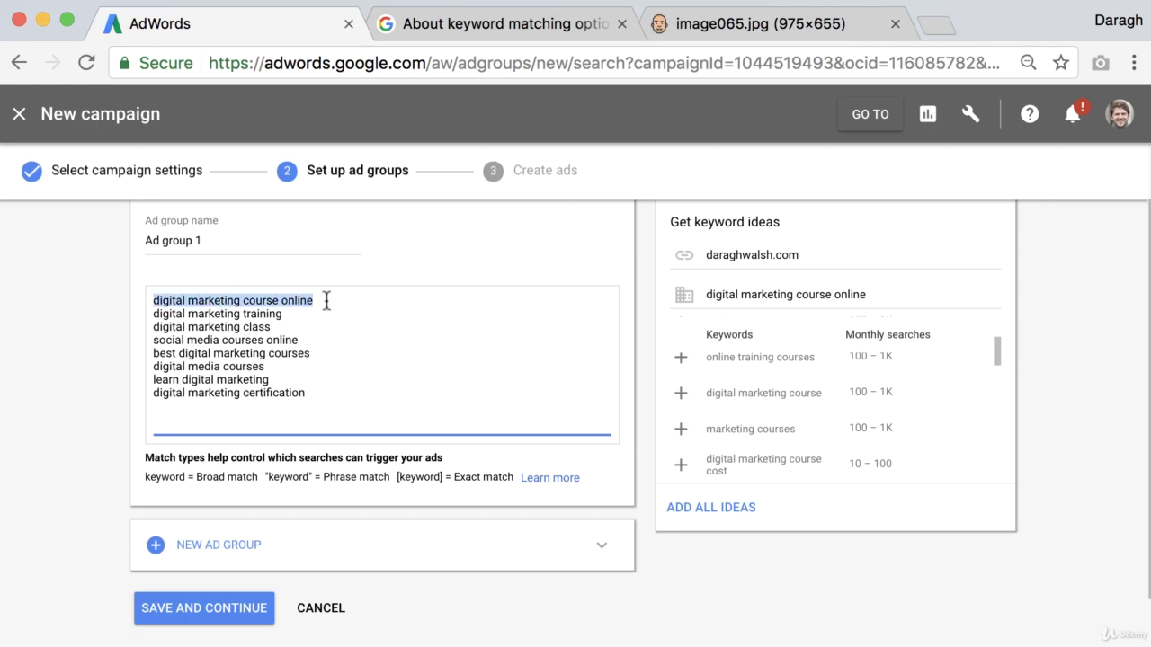
pyautogui.click(97, 305)
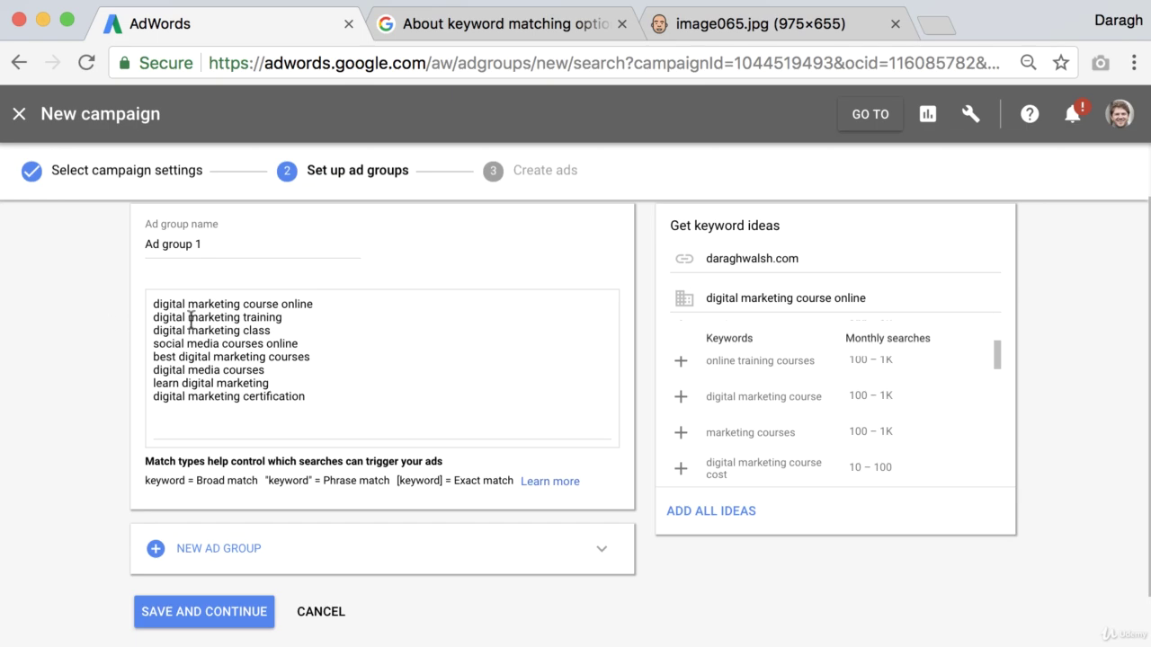
pyautogui.moveTo(317, 396); pyautogui.dragTo(150, 310)
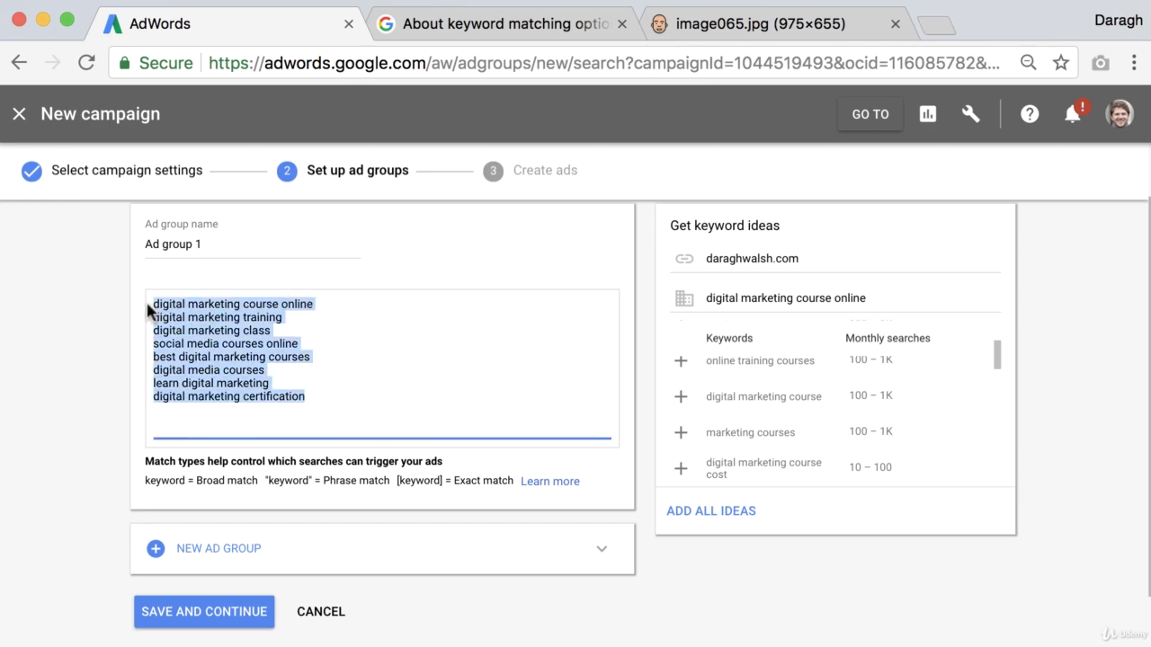
pyautogui.click(92, 330)
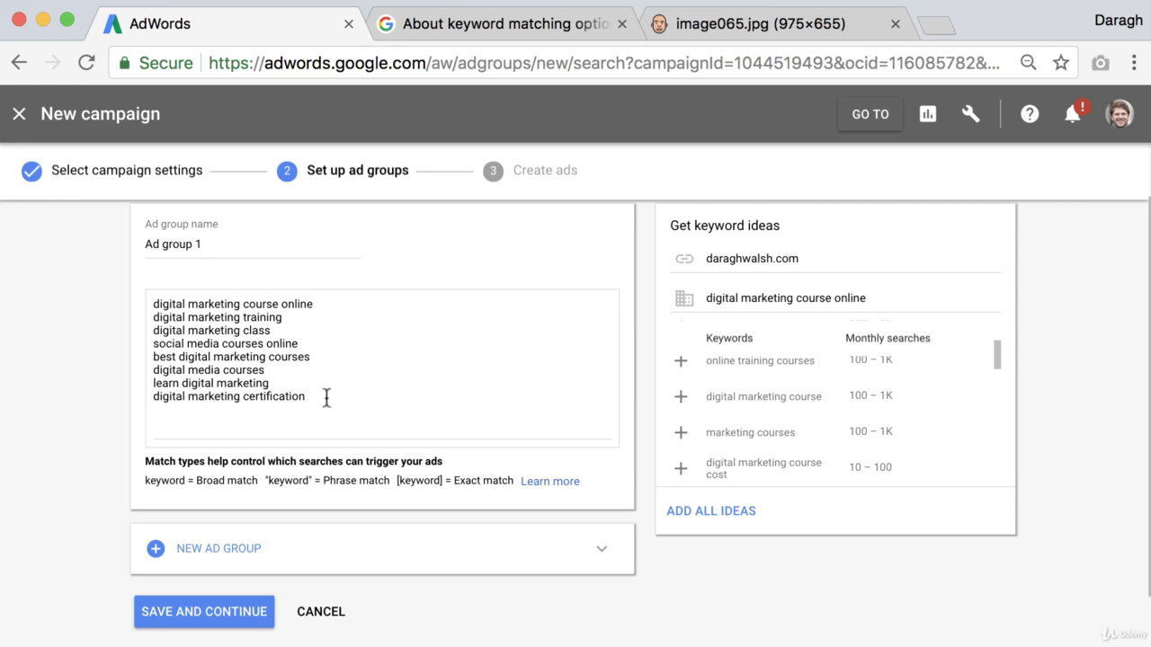
pyautogui.moveTo(326, 396); pyautogui.dragTo(149, 310)
pyautogui.click(93, 340)
# Insert three blank lines above the AdWords keyword list and enter the match type diagram's broad match example "formal shoes" on the first line.
pyautogui.click(714, 27)
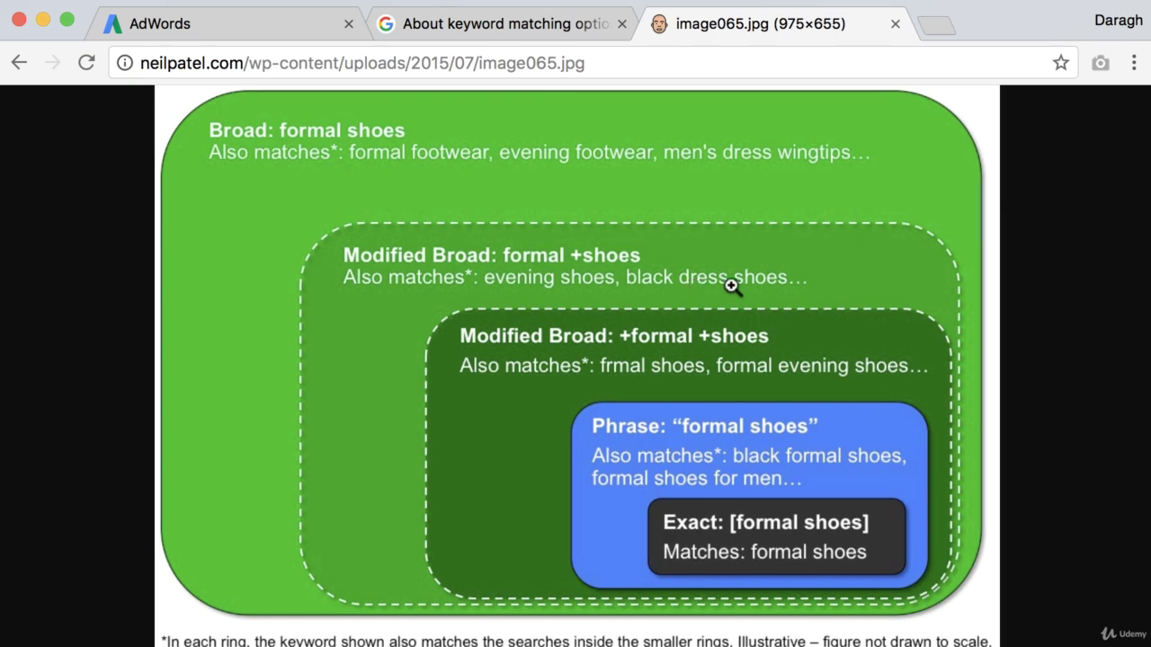
pyautogui.click(540, 25)
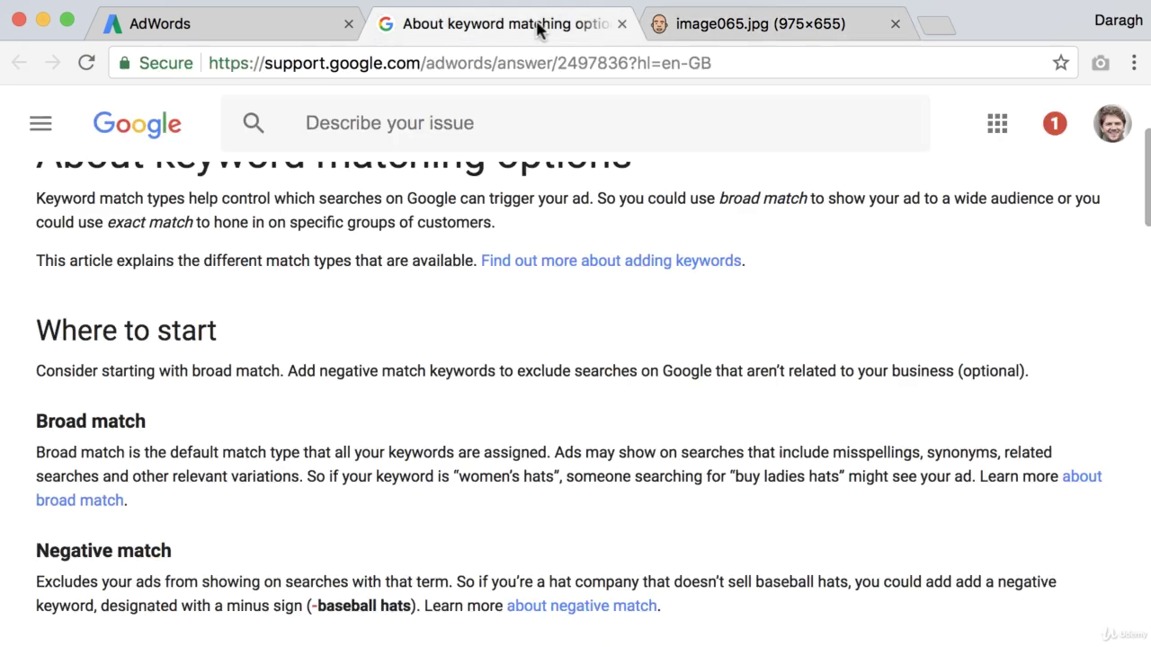
pyautogui.click(340, 27)
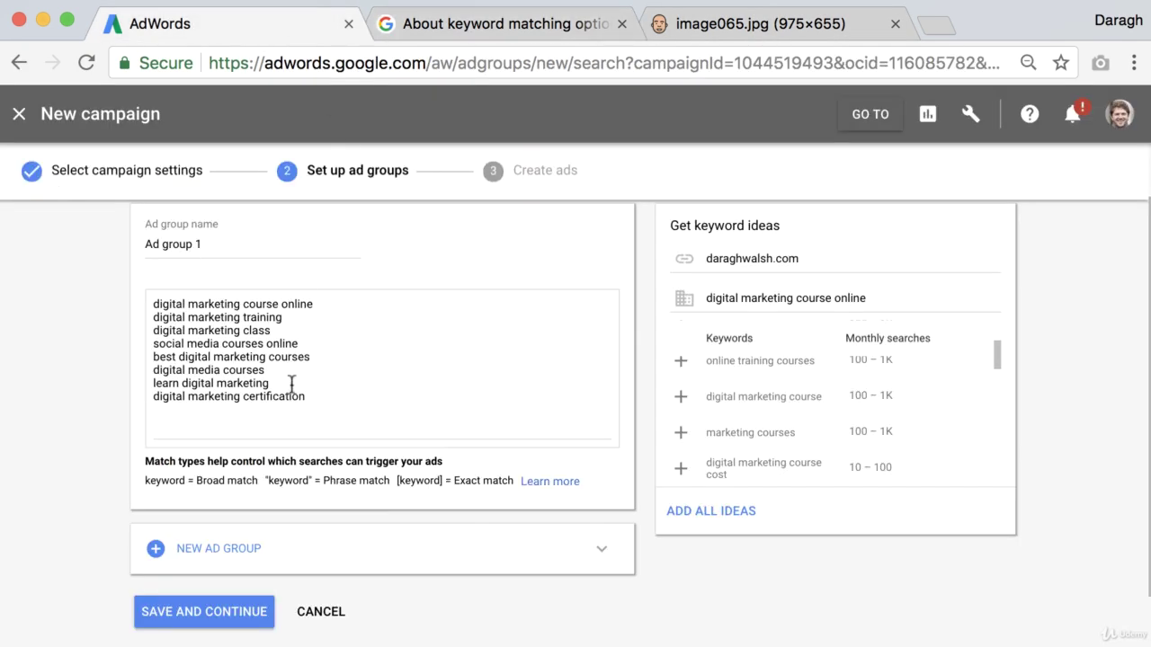
pyautogui.click(152, 304)
pyautogui.press('Return')
pyautogui.press('Return')
pyautogui.press('Return')
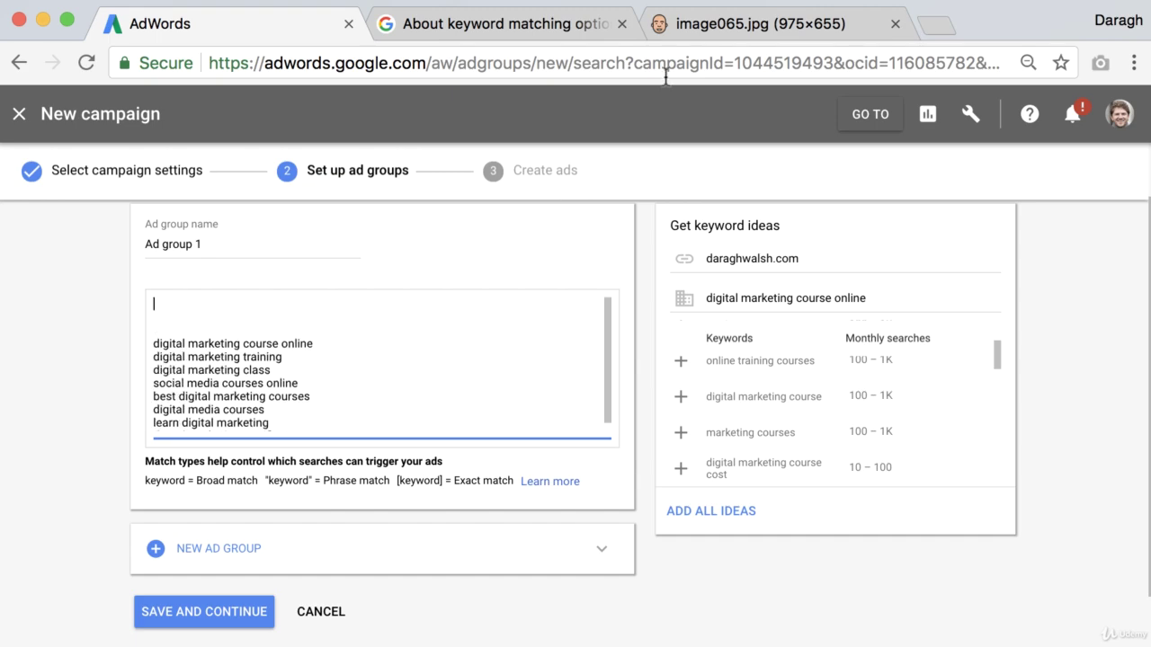
pyautogui.click(699, 34)
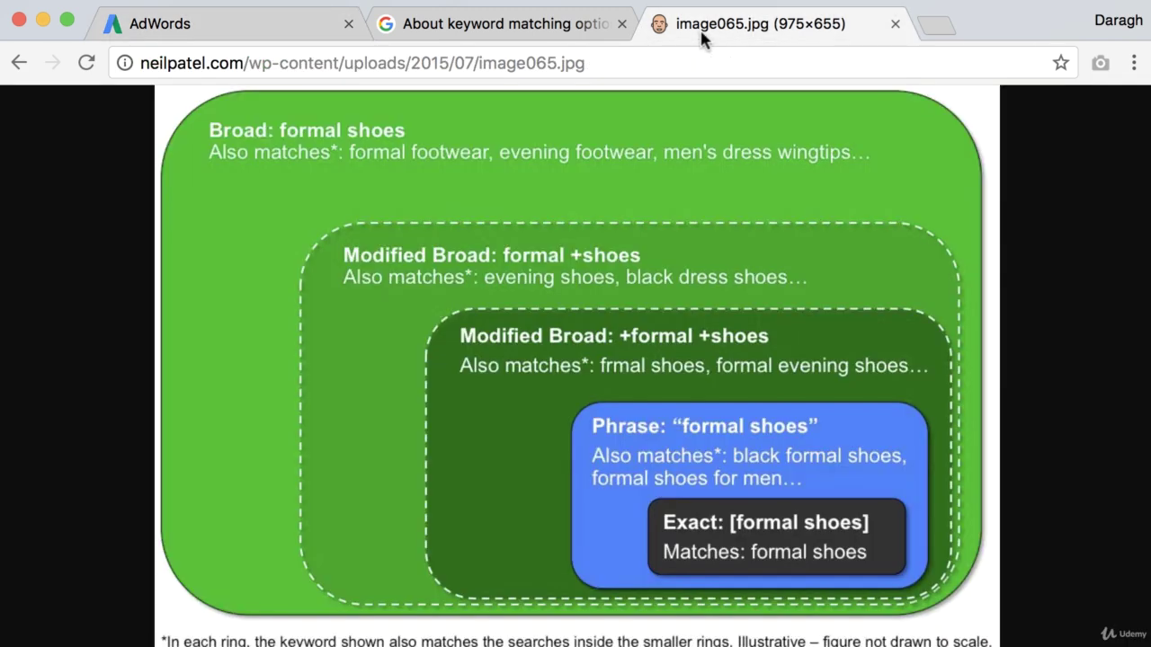
pyautogui.click(324, 27)
pyautogui.write('formal shoes')
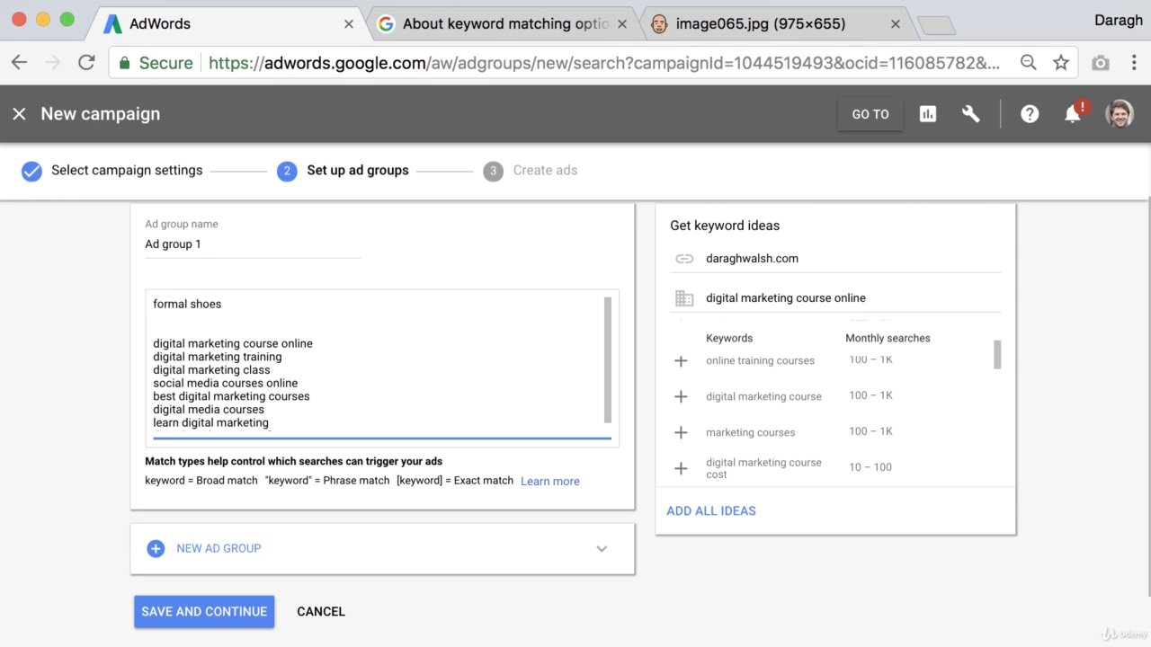
# Following the diagram's first modified broad example, change the sample keyword in AdWords to "formal +shoes".
pyautogui.scroll(1, 216, 303)
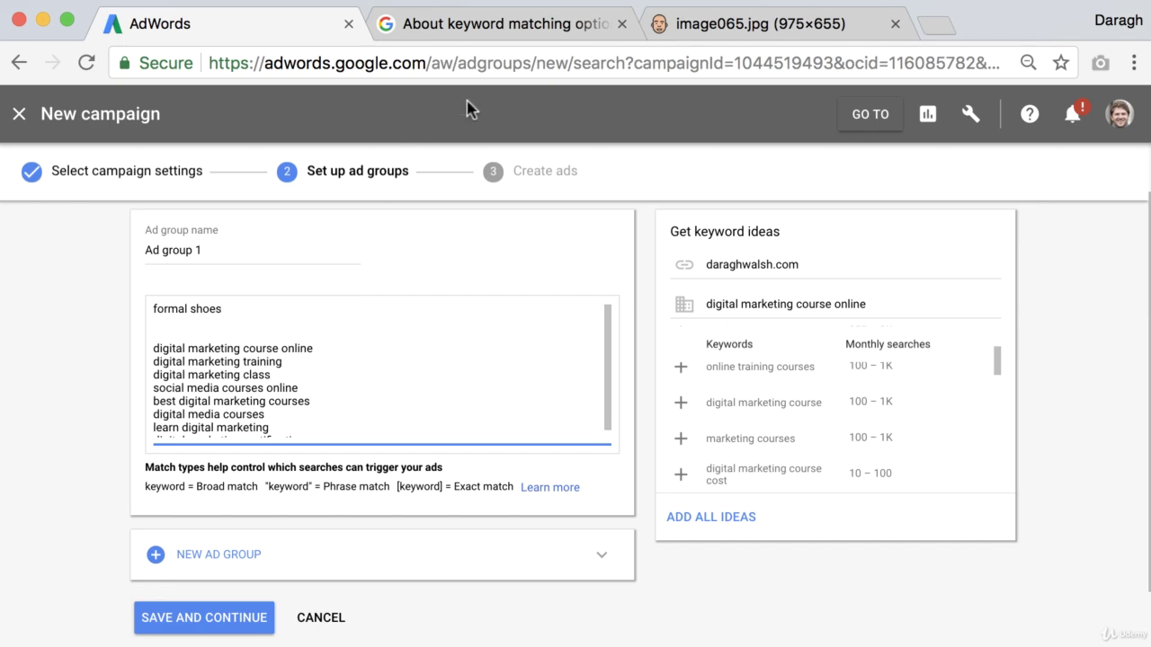
pyautogui.click(698, 27)
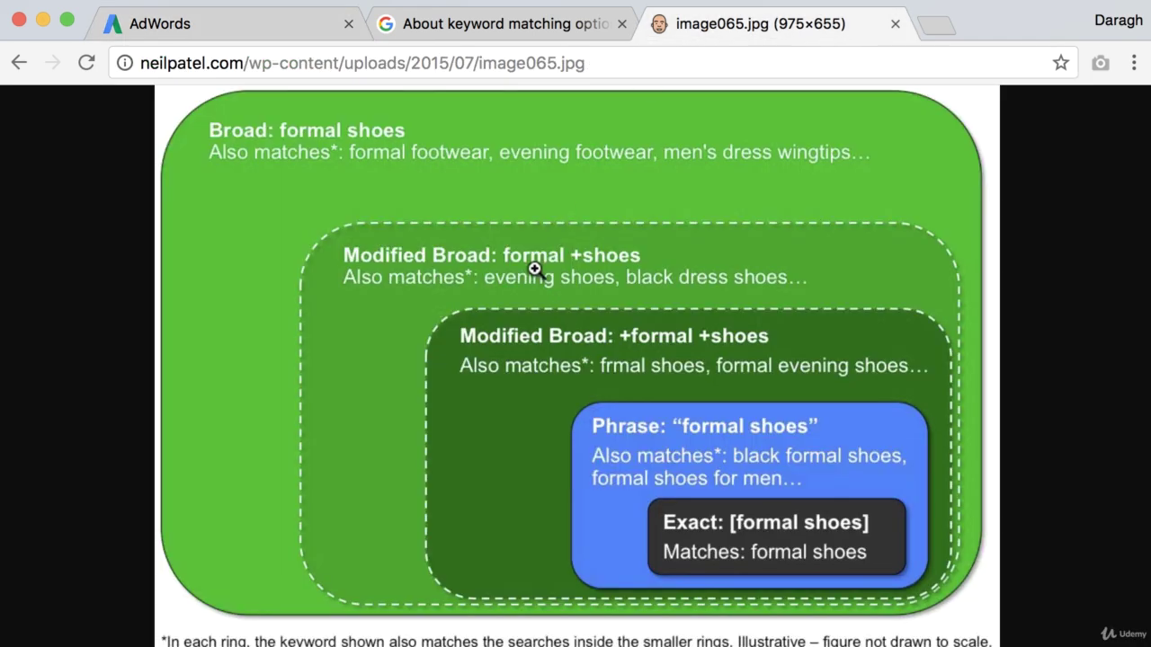
pyautogui.click(216, 23)
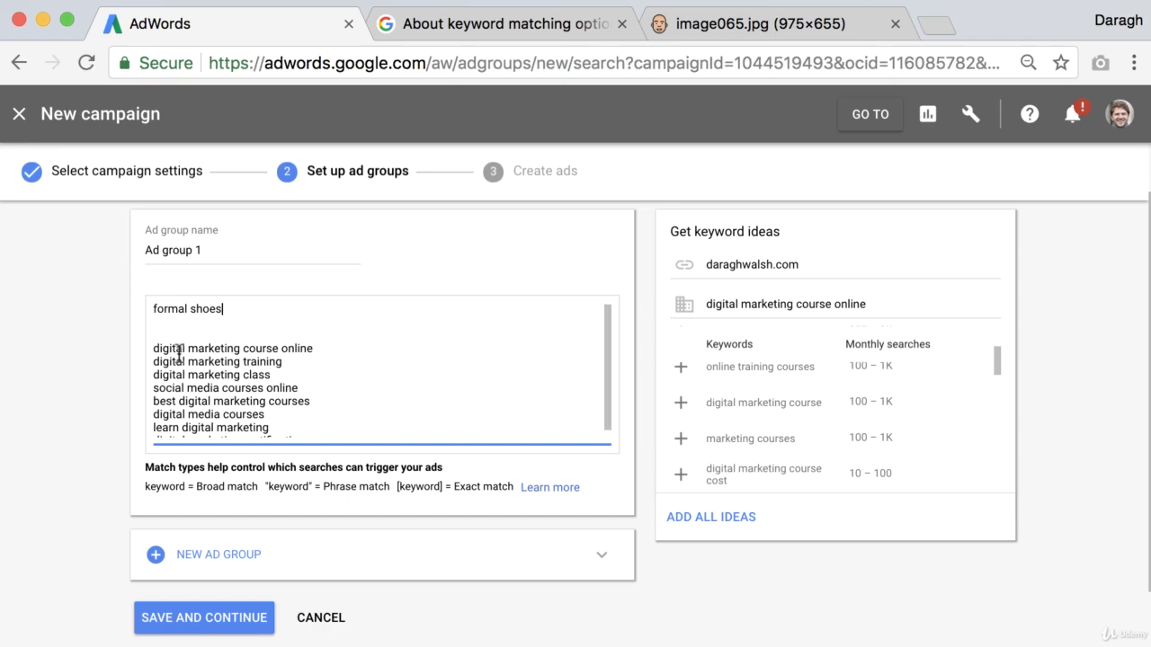
pyautogui.click(190, 309)
pyautogui.write('+')
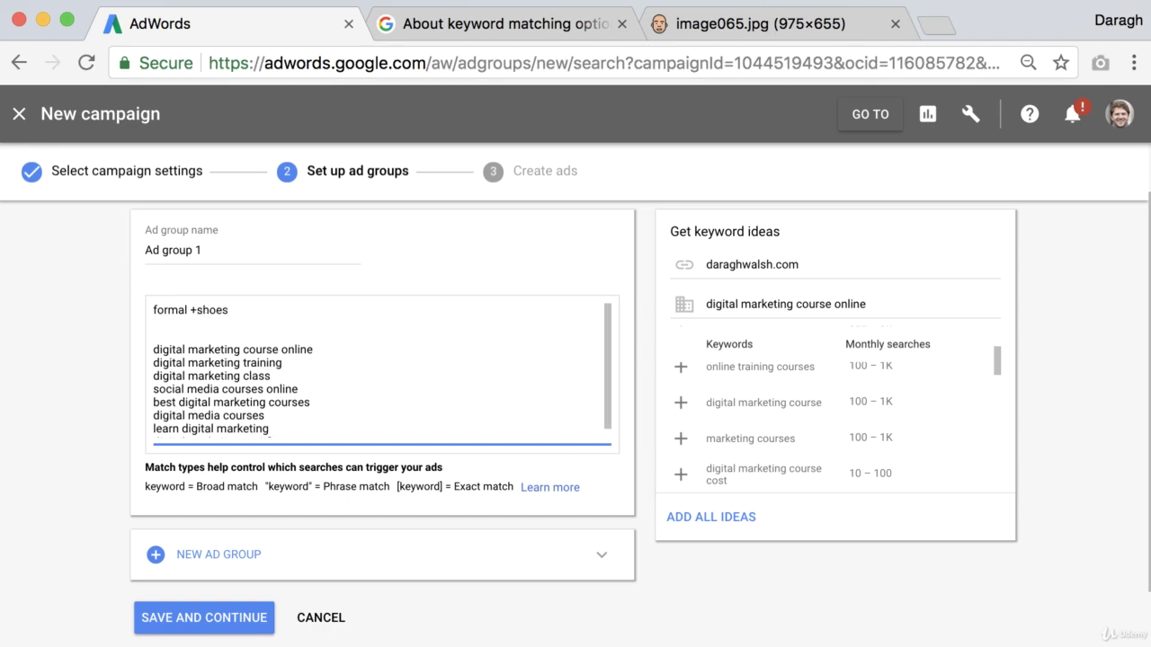
# Examine the "+shoes" part of the sample keyword and reorder the browser pages so the match type diagram comes directly after AdWords.
pyautogui.moveTo(230, 310); pyautogui.dragTo(158, 311)
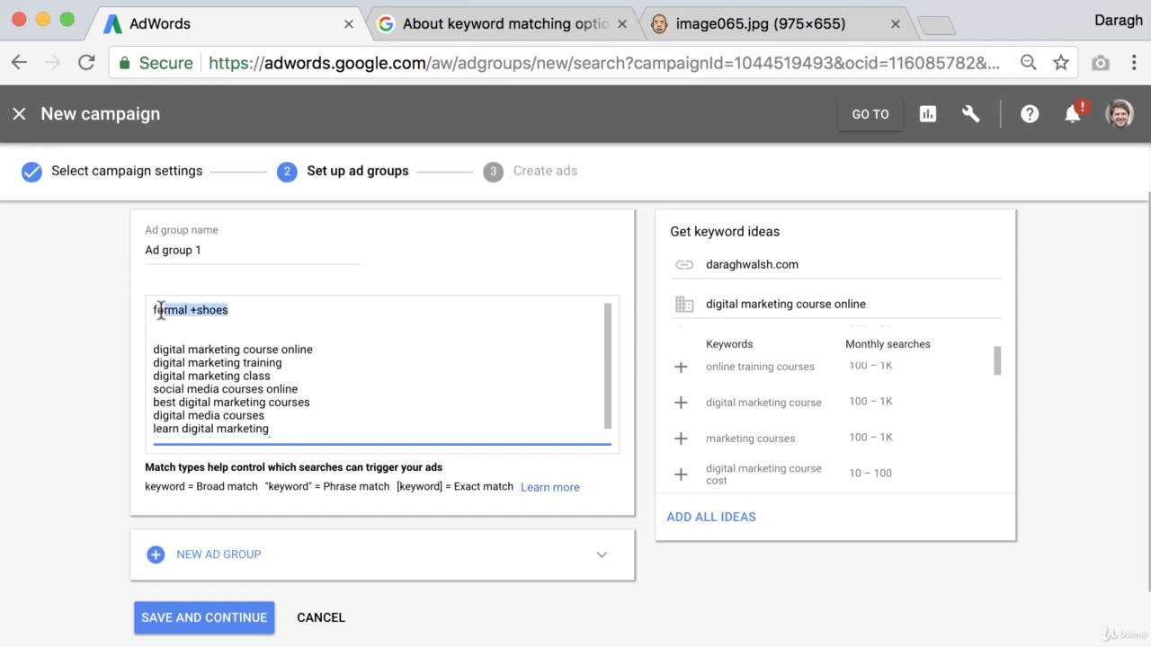
pyautogui.click(196, 309)
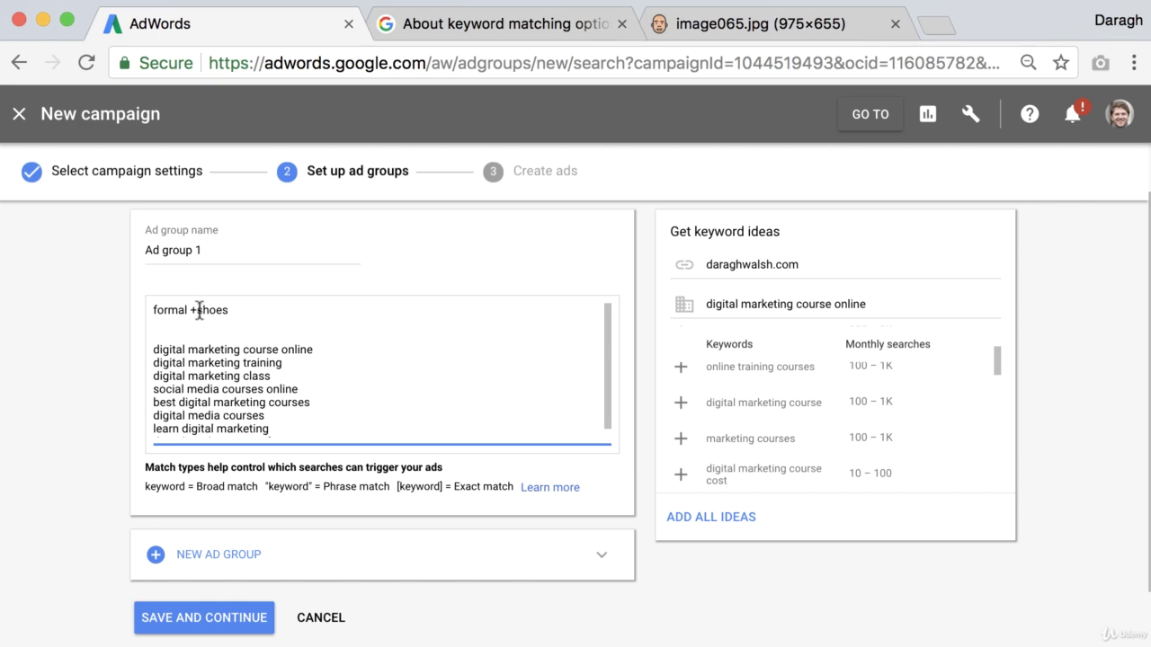
pyautogui.moveTo(198, 310); pyautogui.dragTo(230, 310)
pyautogui.moveTo(756, 24); pyautogui.dragTo(477, 27)
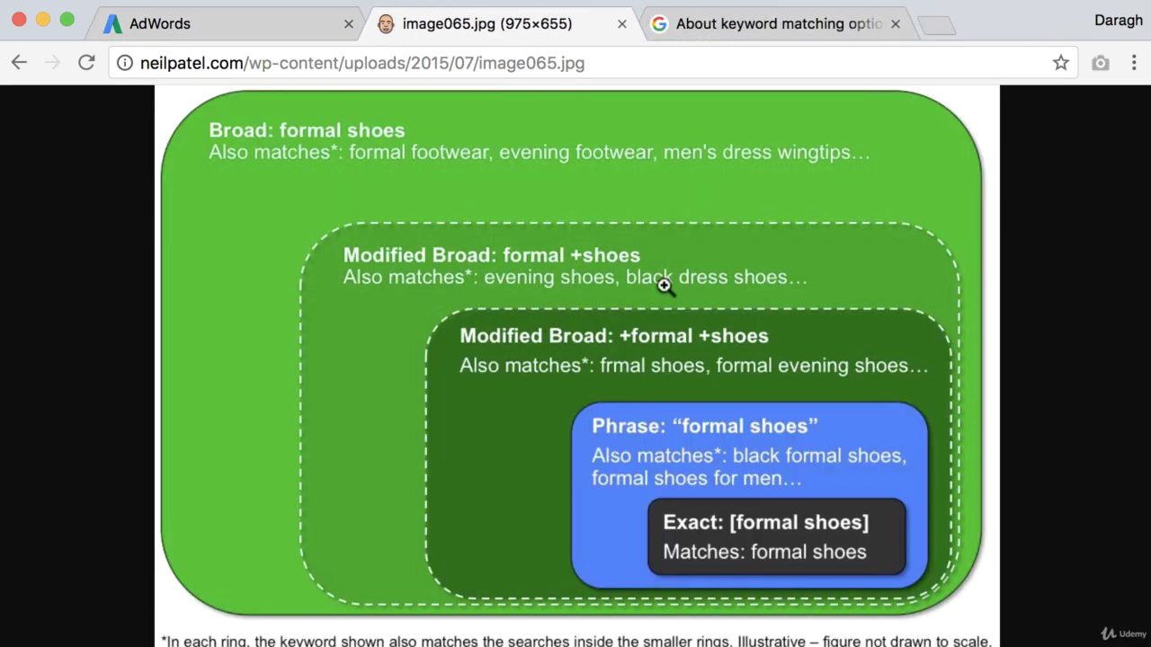